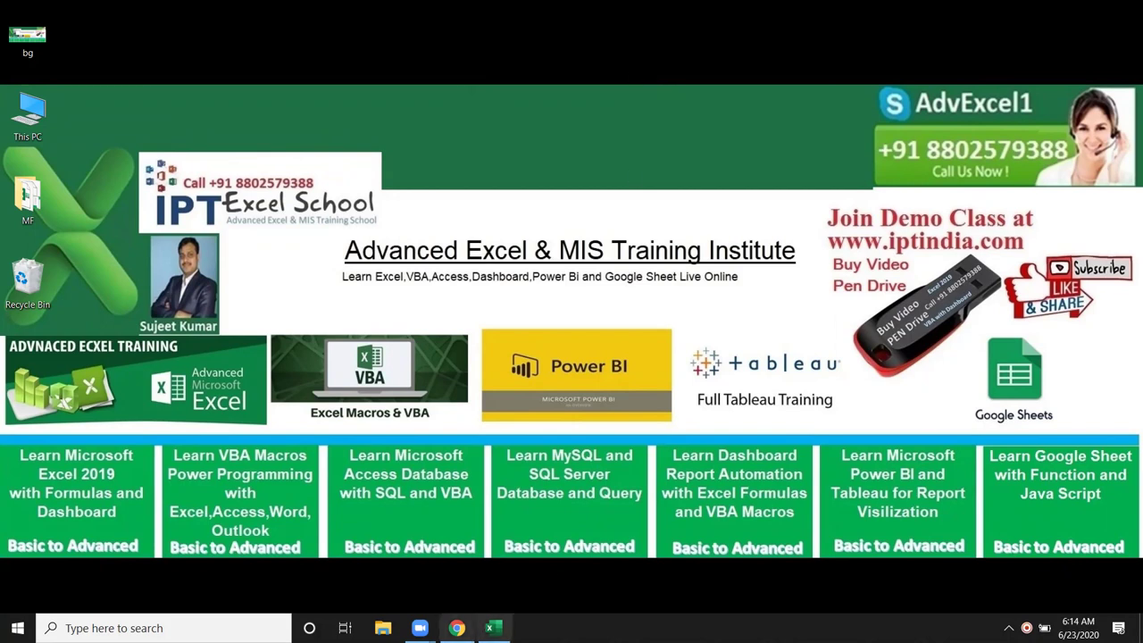
Bring up the blank Excel workbook Book1 in a maximized window from the taskbar
{"action": "left_click", "coordinate": [492, 628]}
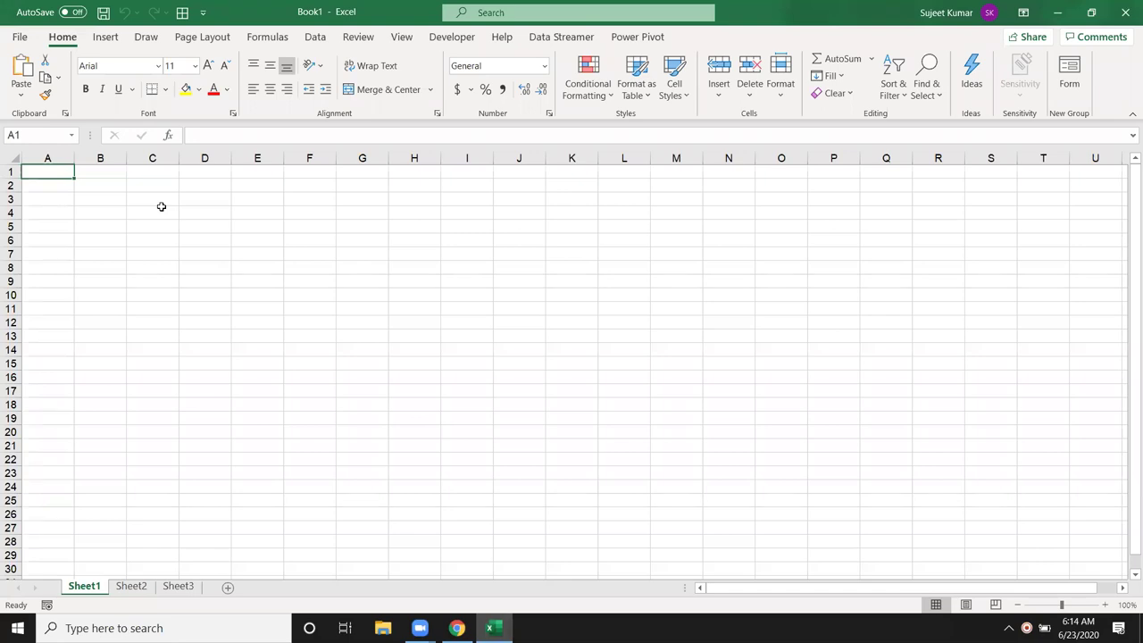
Enter a first name in B3 and a surname in C3
{"action": "left_click", "coordinate": [83, 194]}
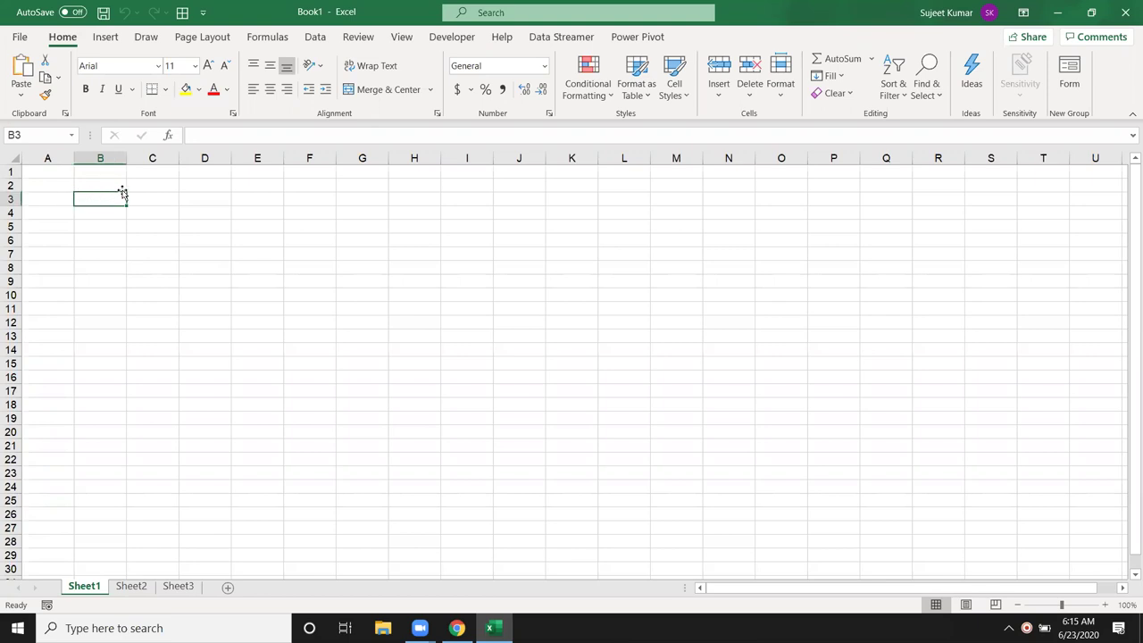
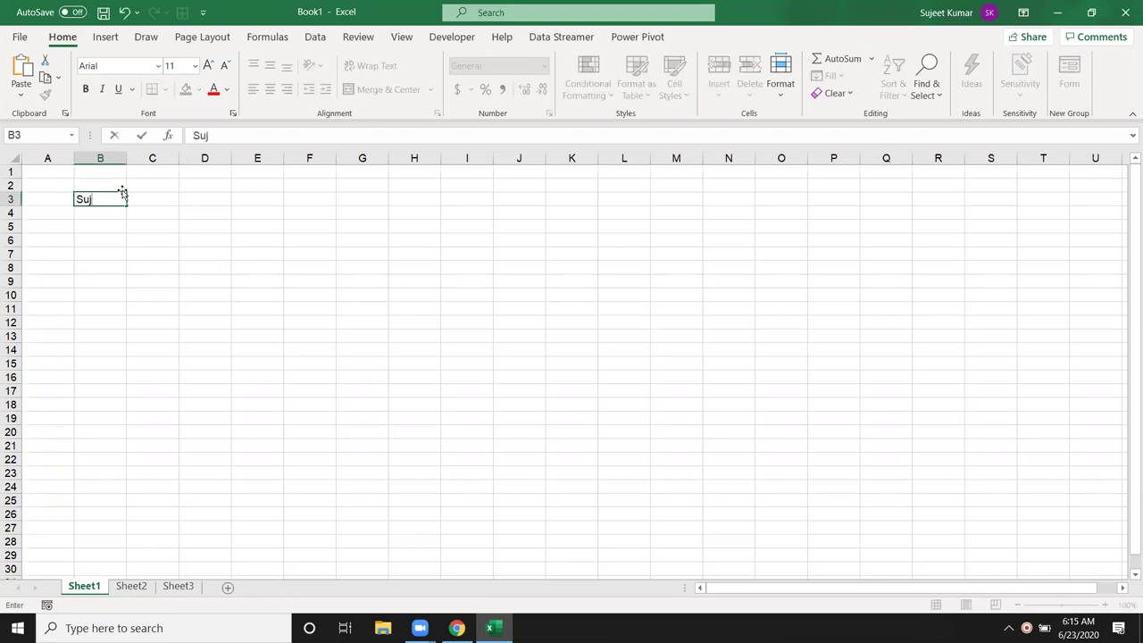
{"action": "key", "text": "Tab"}
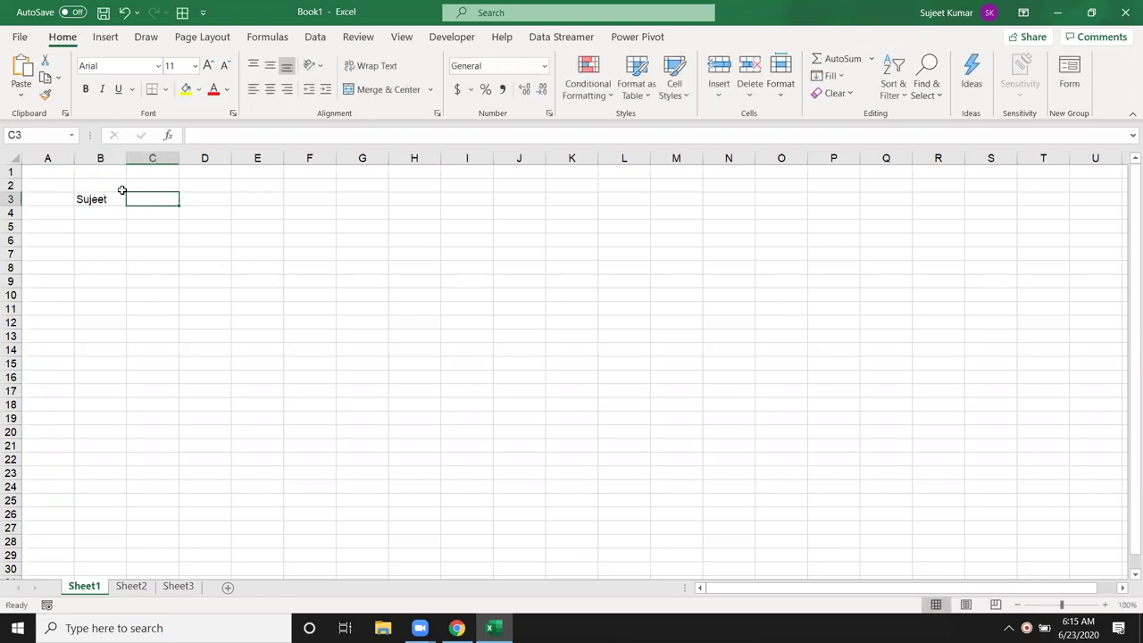
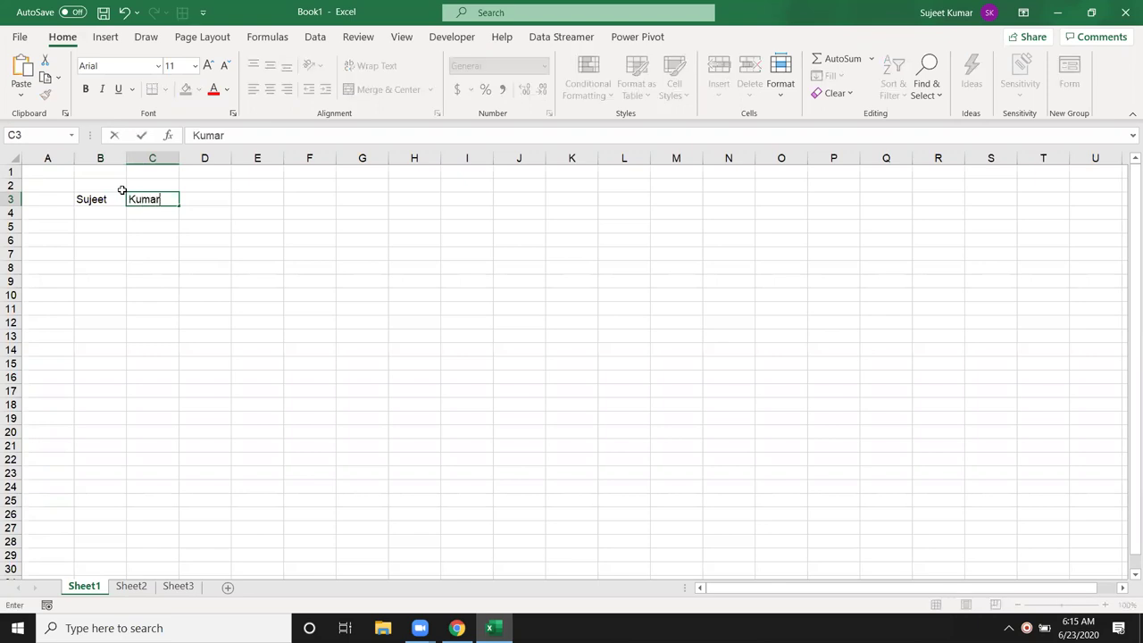
{"action": "key", "text": "Tab"}
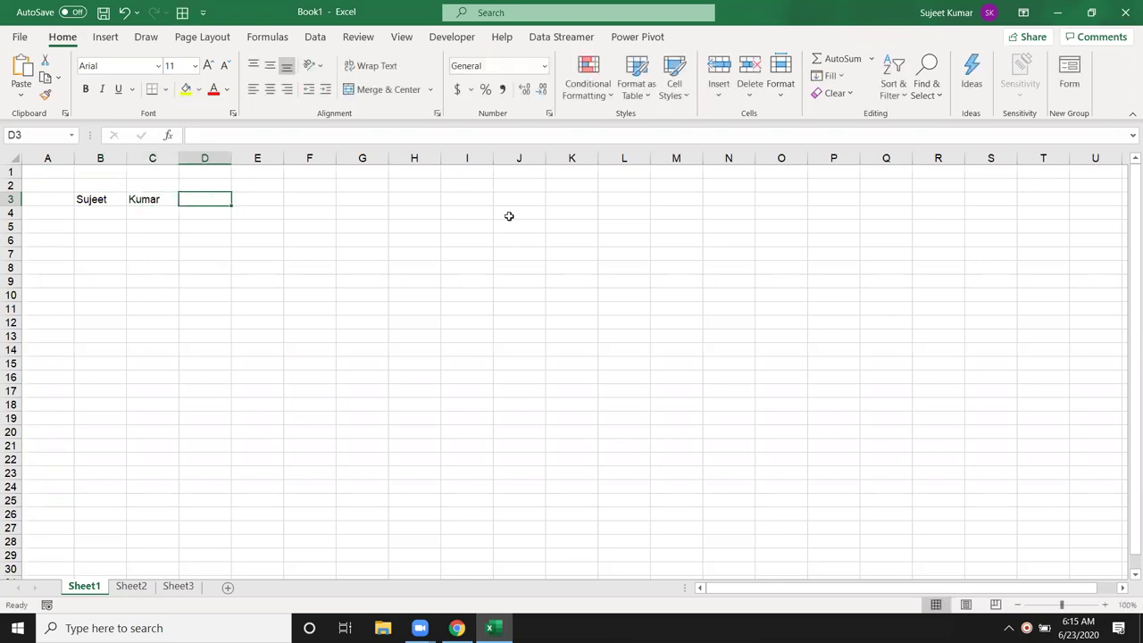
In D3, enter =CONCATENATE(B3," ",C3) to join the two names with a space
{"action": "type", "text": "="}
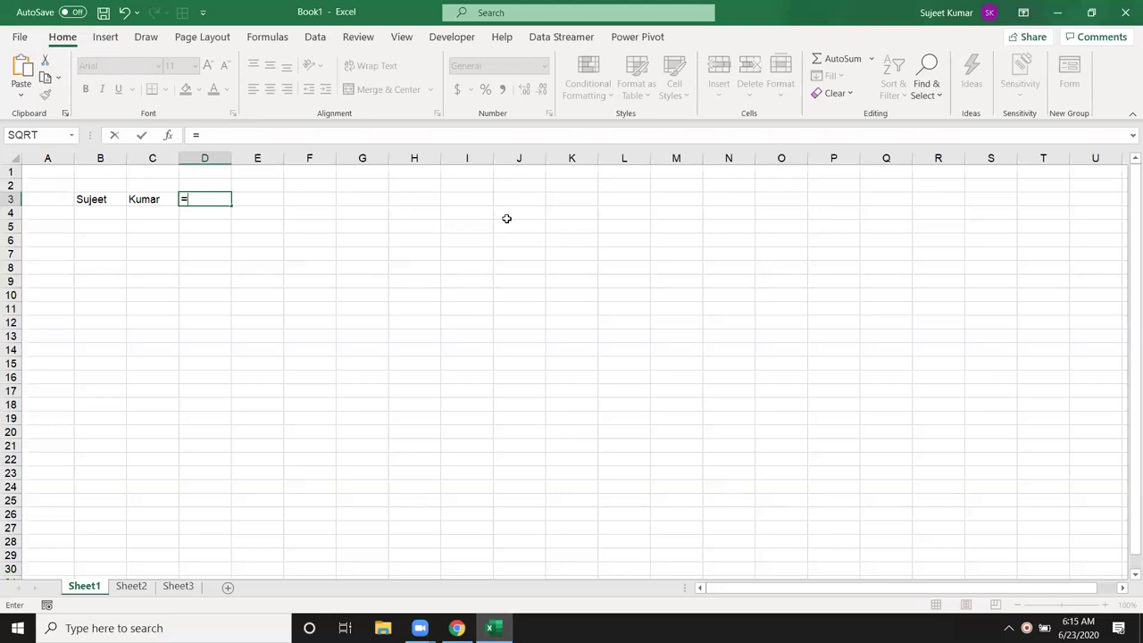
{"action": "type", "text": "con"}
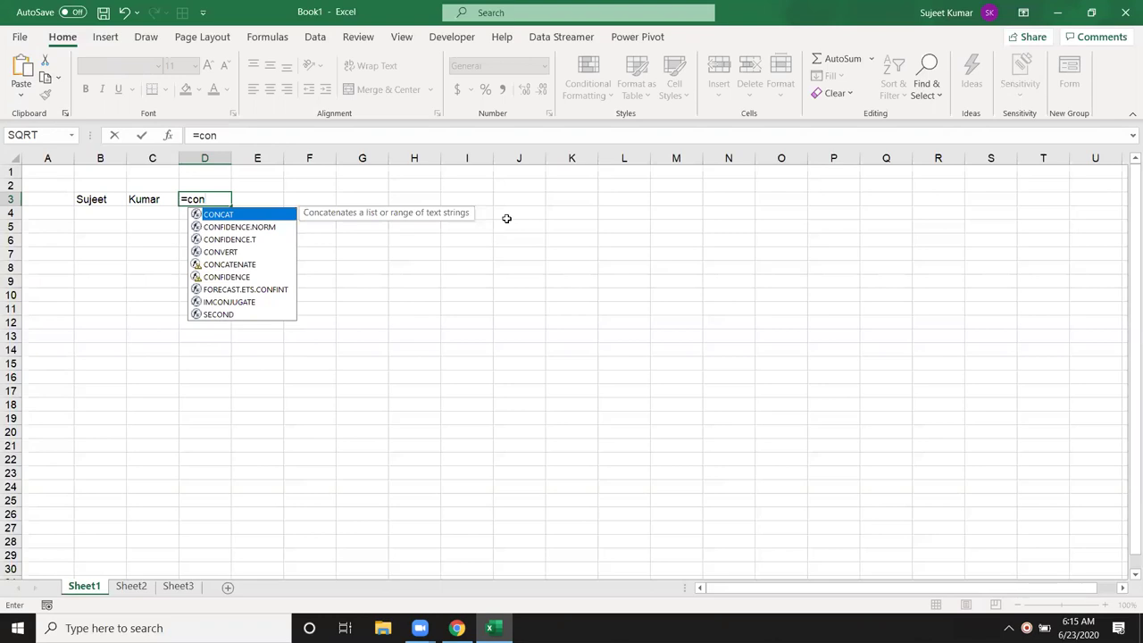
{"action": "key", "text": "Down"}
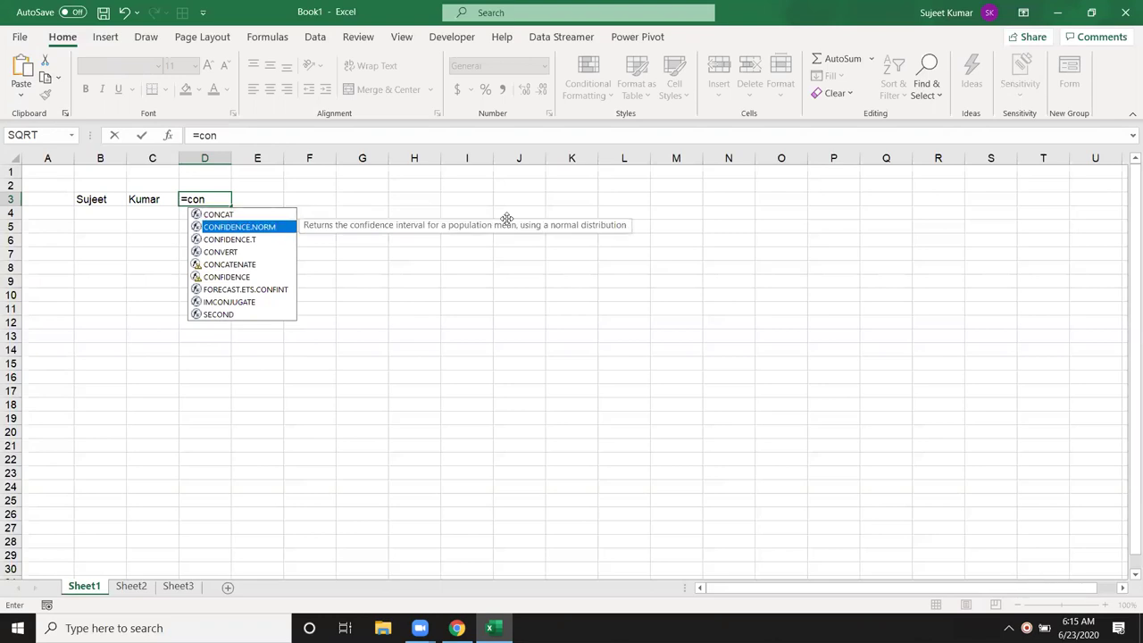
{"action": "key", "text": "Down"}
{"action": "key", "text": "Down"}
{"action": "key", "text": "Down"}
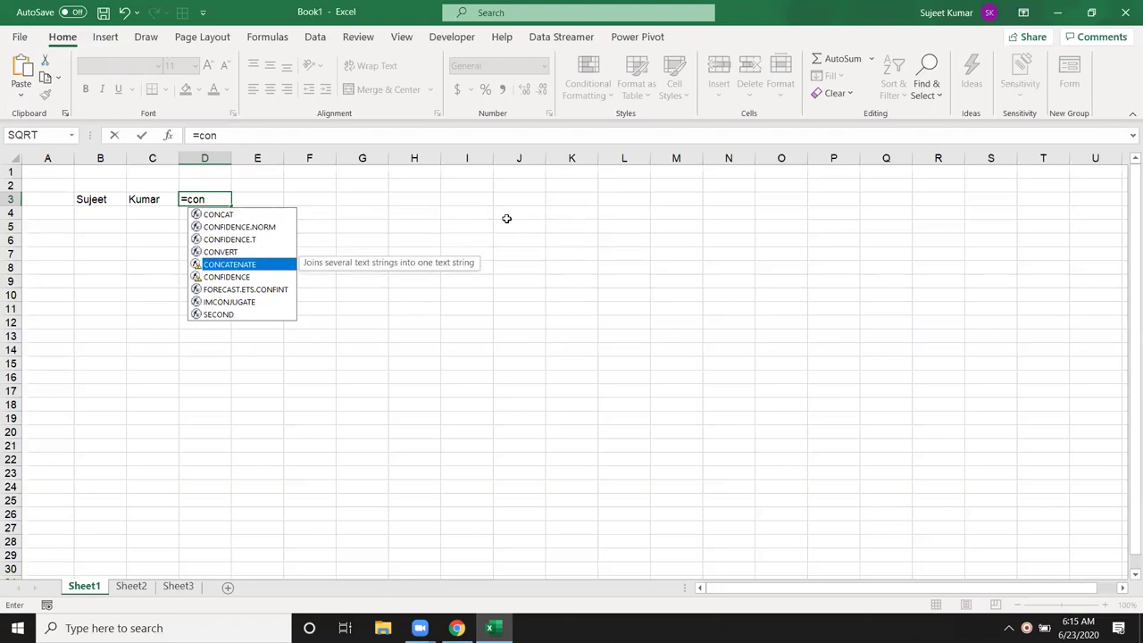
{"action": "key", "text": "Tab"}
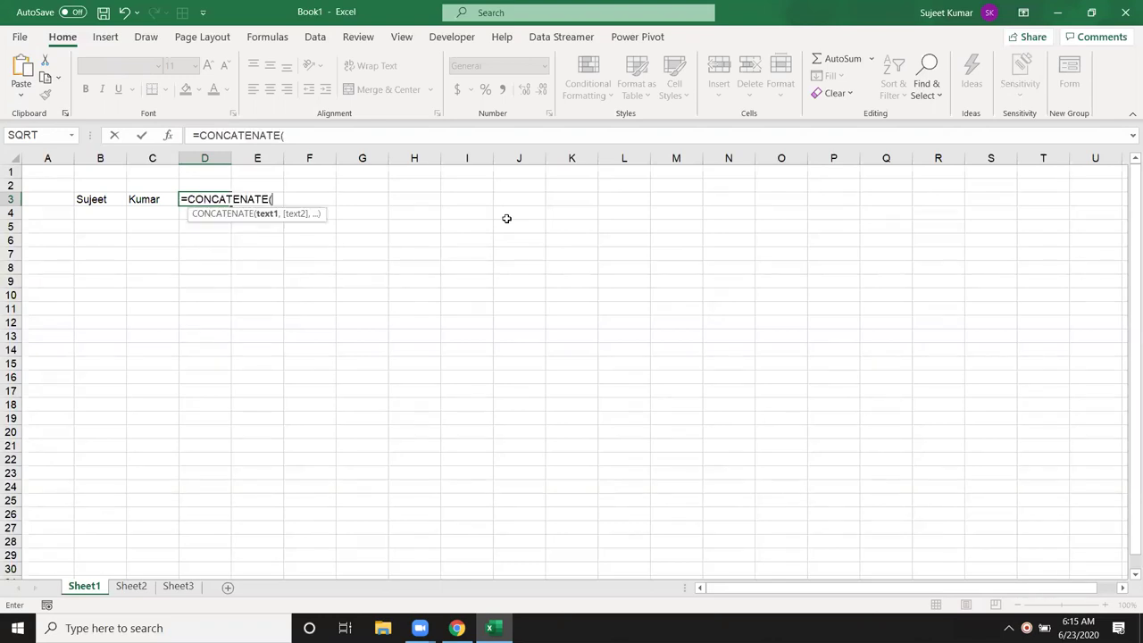
{"action": "left_click", "coordinate": [90, 200]}
{"action": "type", "text": ",\" \""}
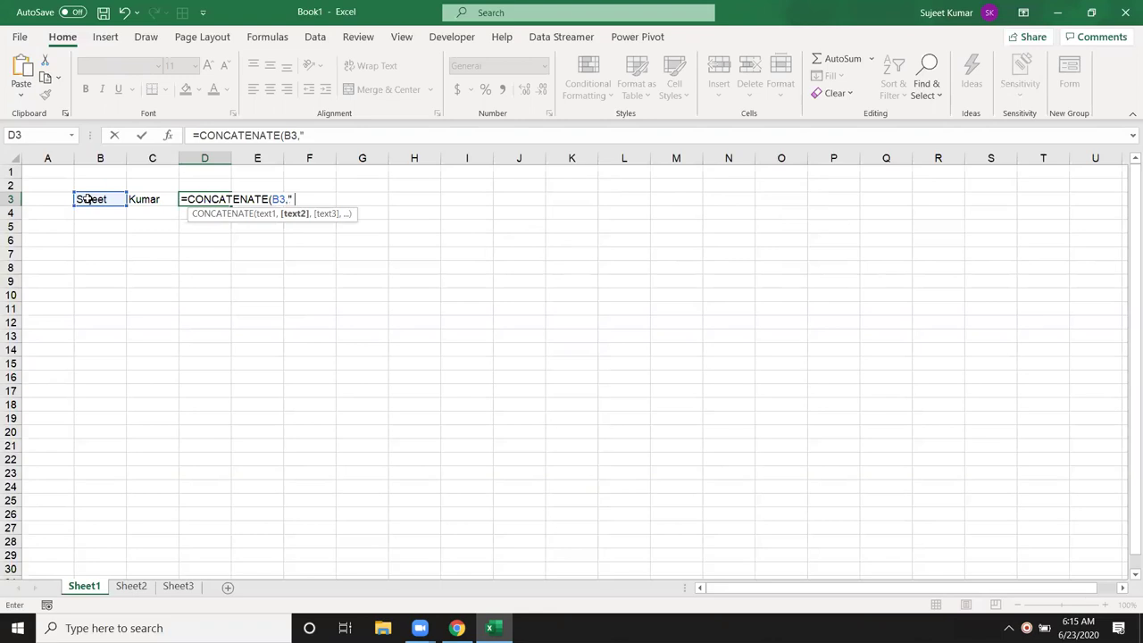
{"action": "type", "text": ","}
{"action": "left_click", "coordinate": [135, 199]}
{"action": "key", "text": "Return"}
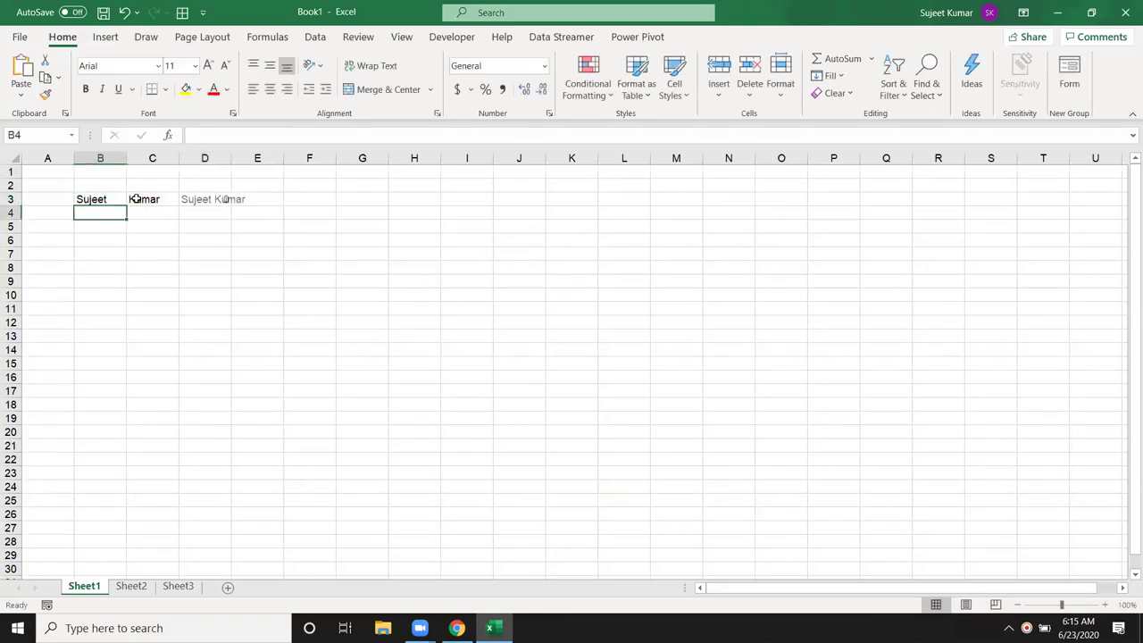
In D4, enter =B3&" "&C3 to join the names with ampersands
{"action": "left_click", "coordinate": [202, 199]}
{"action": "left_click", "coordinate": [195, 213]}
{"action": "type", "text": "="}
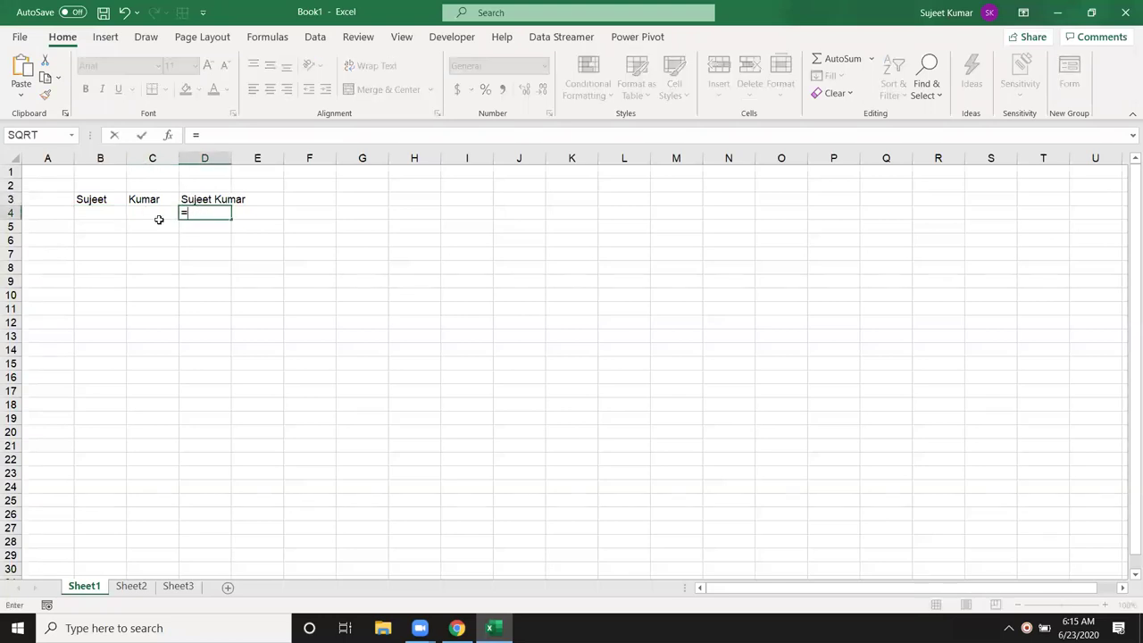
{"action": "left_click", "coordinate": [91, 201]}
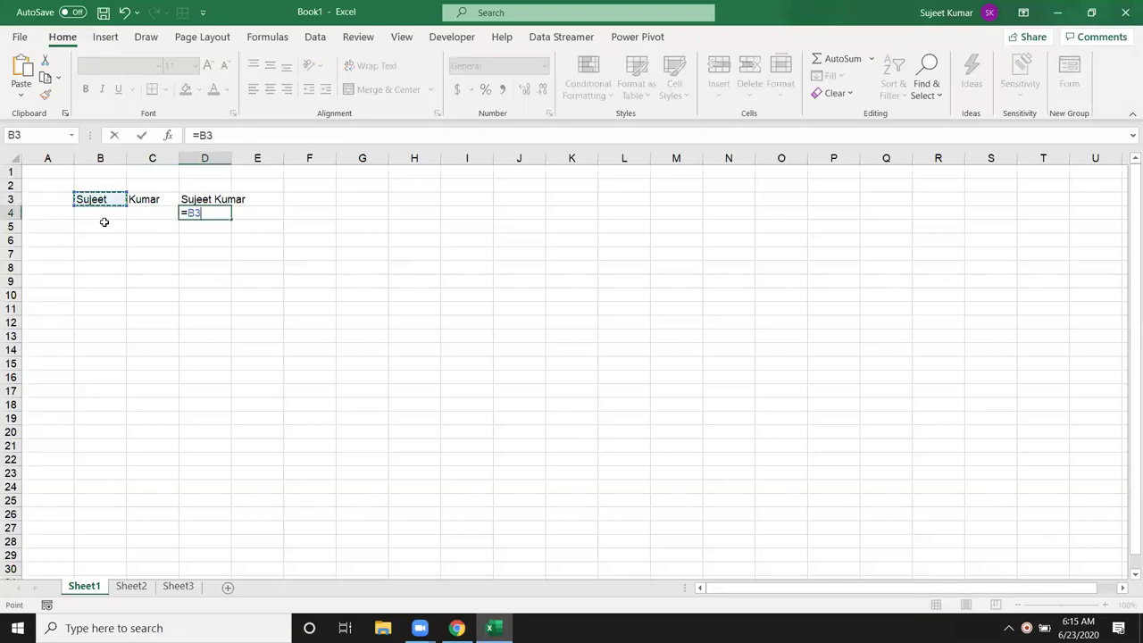
{"action": "type", "text": "&\" \""}
{"action": "type", "text": "&"}
{"action": "left_click", "coordinate": [145, 197]}
{"action": "key", "text": "Return"}
Widen column D so the full name fits
{"action": "left_click", "coordinate": [229, 212]}
{"action": "left_click_drag", "start_coordinate": [234, 158], "coordinate": [250, 158]}
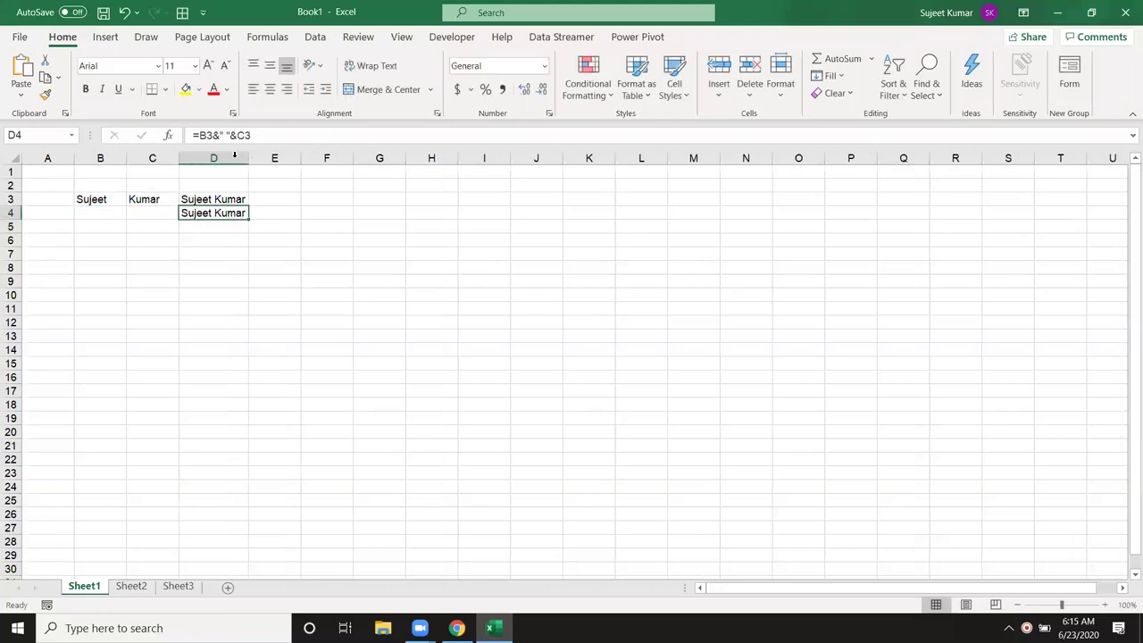
{"action": "left_click_drag", "start_coordinate": [71, 241], "coordinate": [148, 249]}
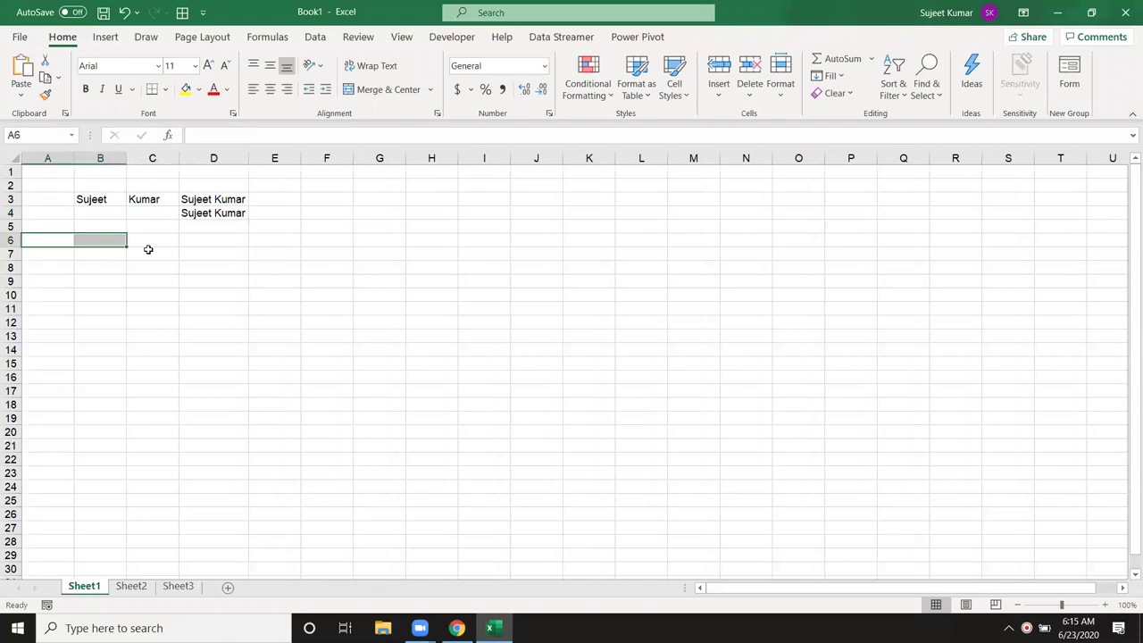
{"action": "left_click", "coordinate": [103, 242]}
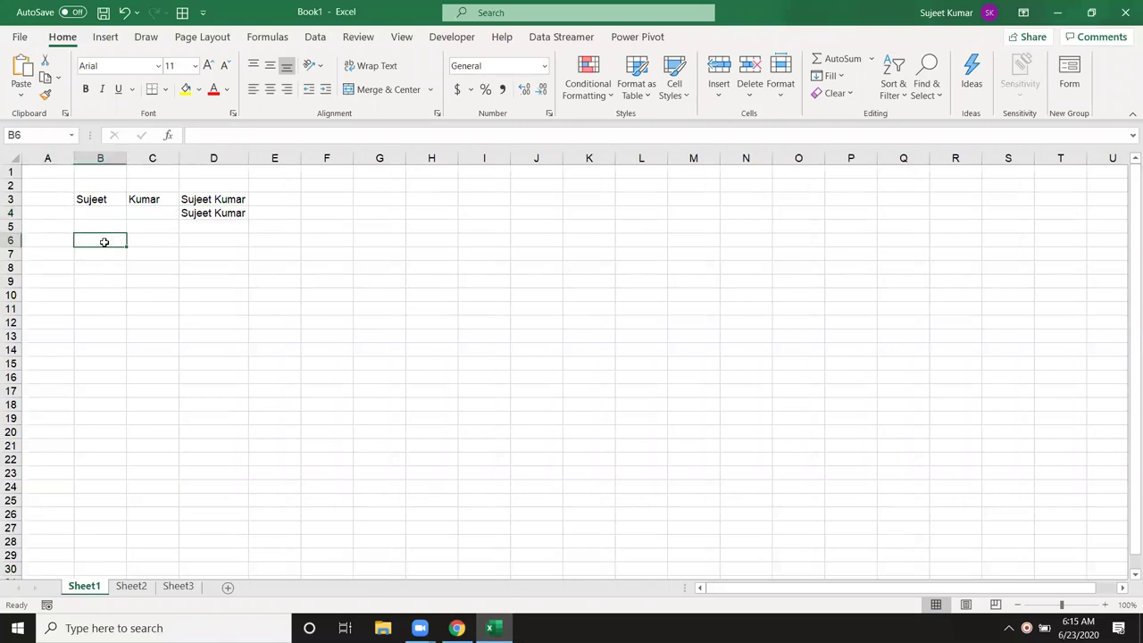
Type a first name in B6 and fill the name list down to B18
{"action": "type", "text": "Puja"}
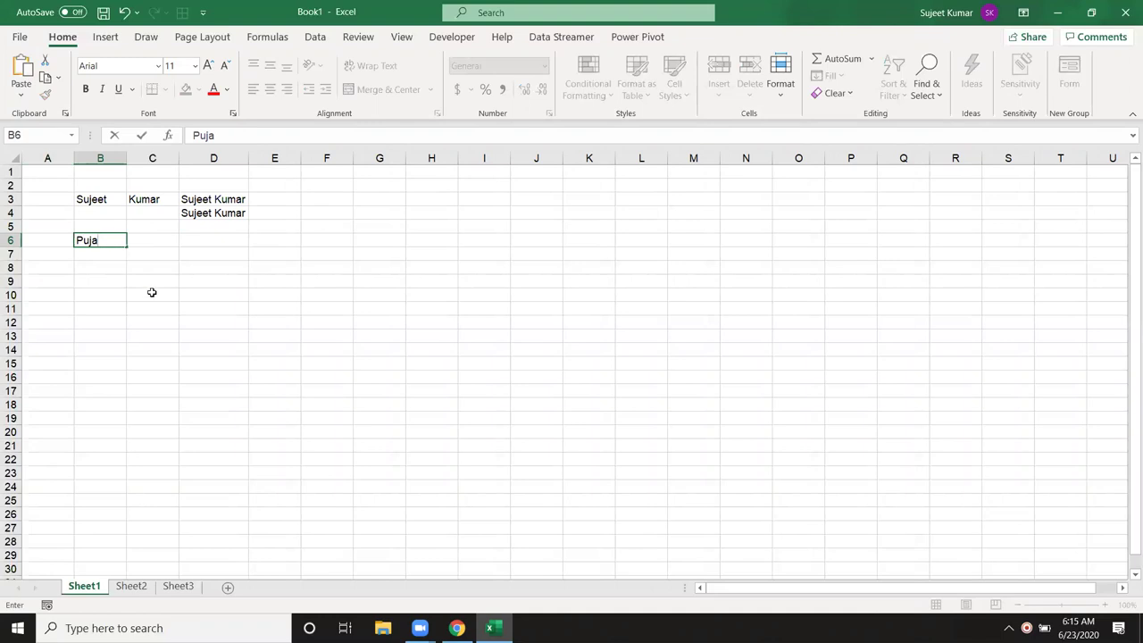
{"action": "left_click", "coordinate": [152, 292]}
{"action": "left_click", "coordinate": [93, 243]}
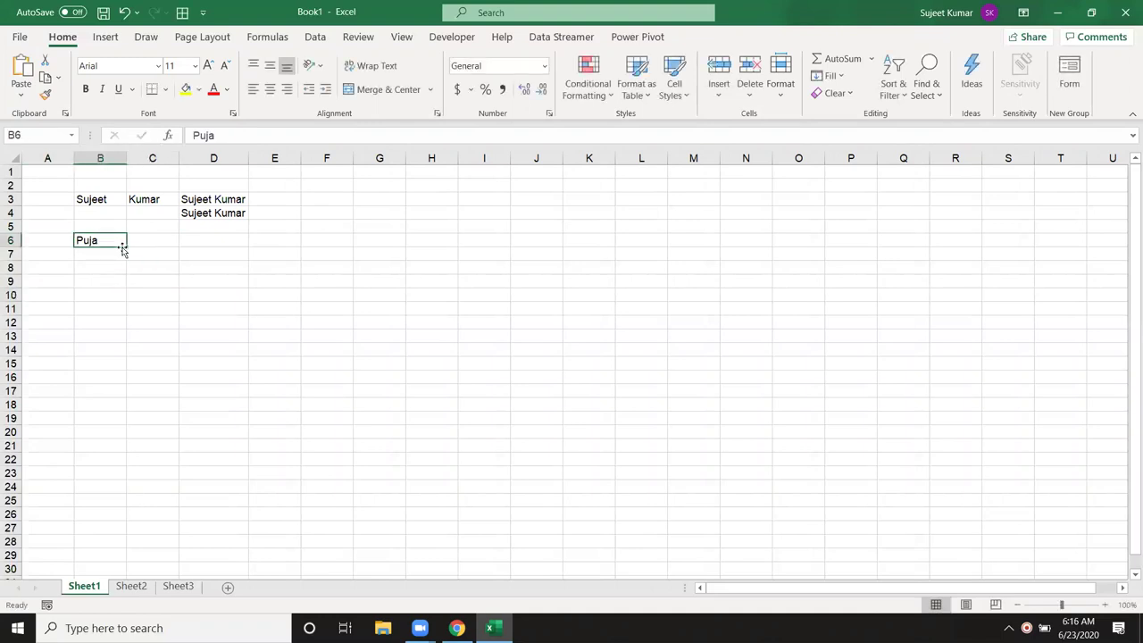
{"action": "left_click_drag", "start_coordinate": [124, 251], "coordinate": [103, 409]}
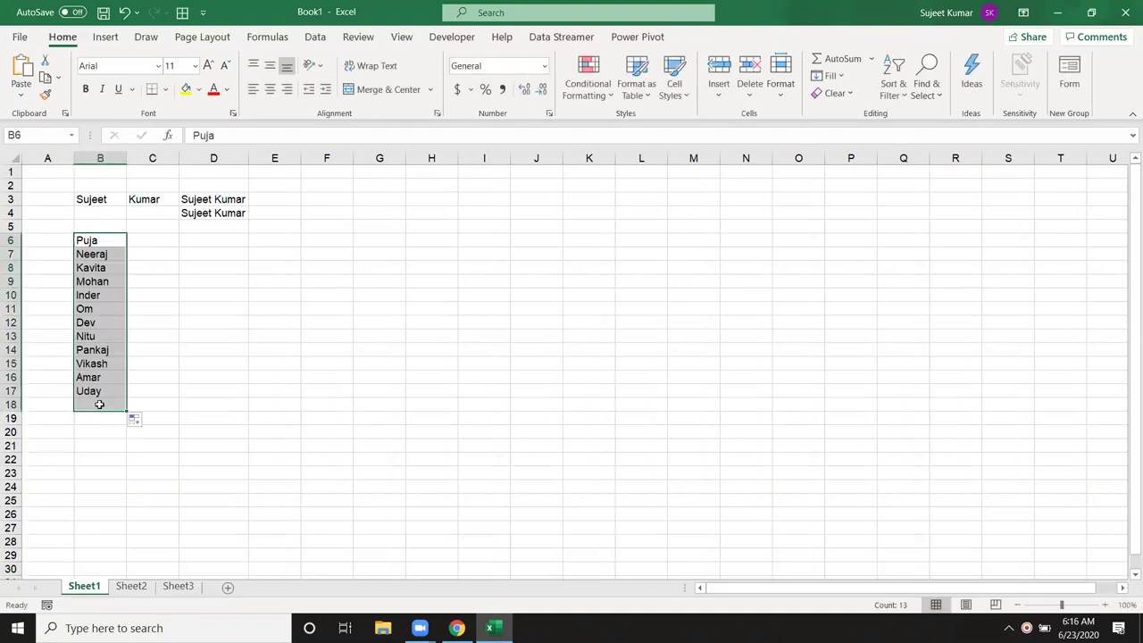
{"action": "left_click", "coordinate": [182, 244]}
Start a B6&B7&B8 joining formula in C6, then cancel it, leaving C6 empty
{"action": "left_click", "coordinate": [202, 214]}
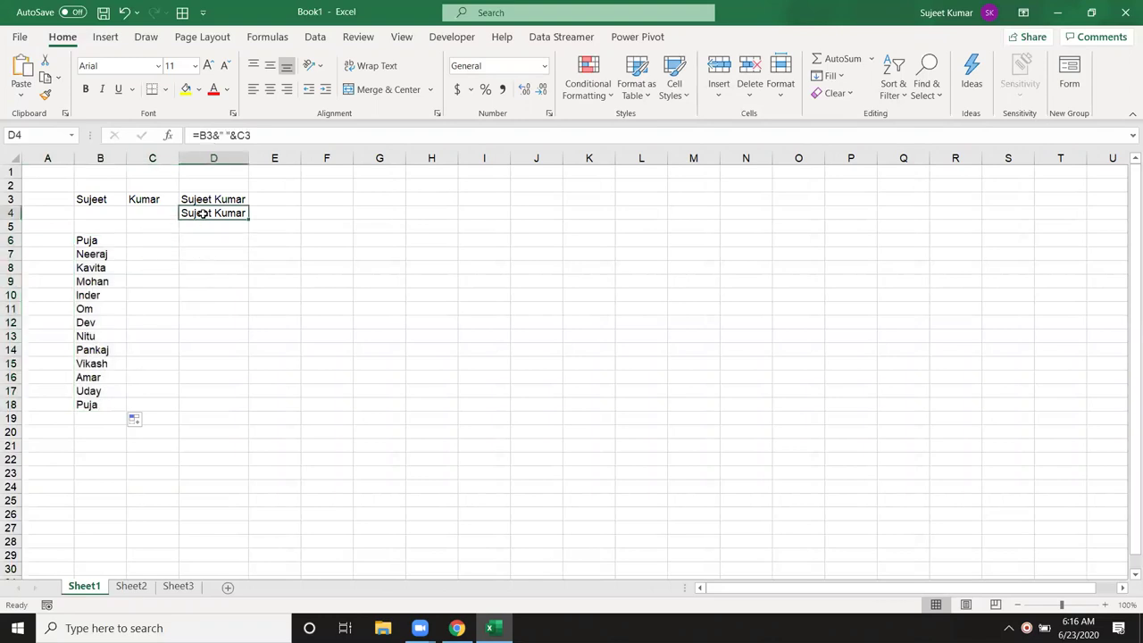
{"action": "left_click", "coordinate": [167, 239]}
{"action": "type", "text": "="}
{"action": "key", "text": "Left"}
{"action": "type", "text": "&"}
{"action": "key", "text": "Left"}
{"action": "key", "text": "Down"}
{"action": "type", "text": "&"}
{"action": "key", "text": "Down"}
{"action": "key", "text": "Down"}
{"action": "key", "text": "Left"}
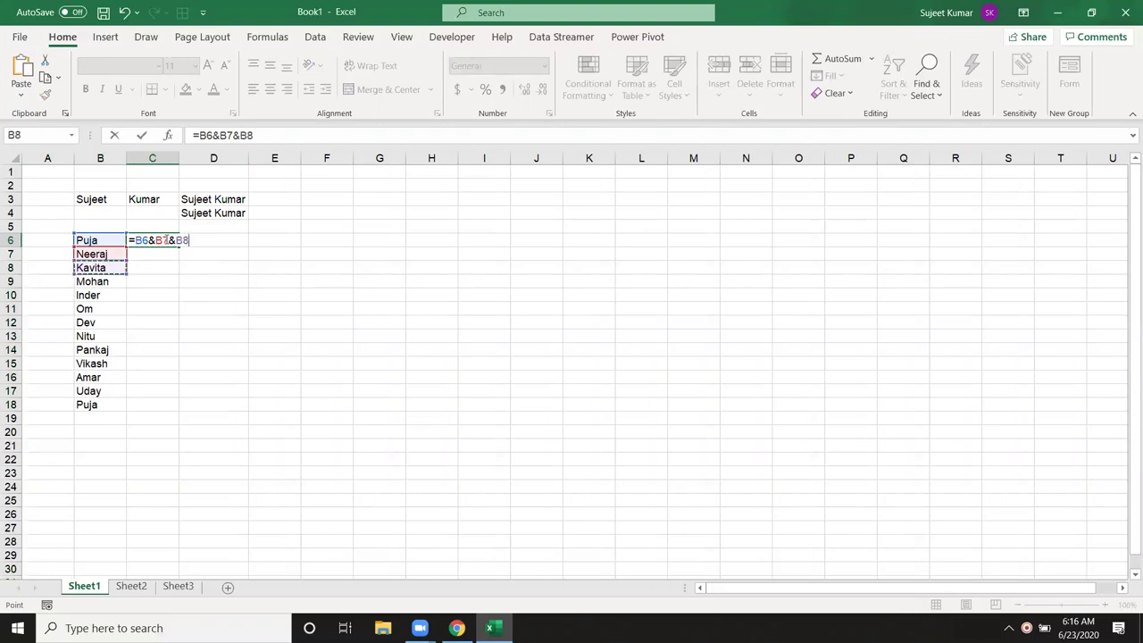
{"action": "key", "text": "Escape"}
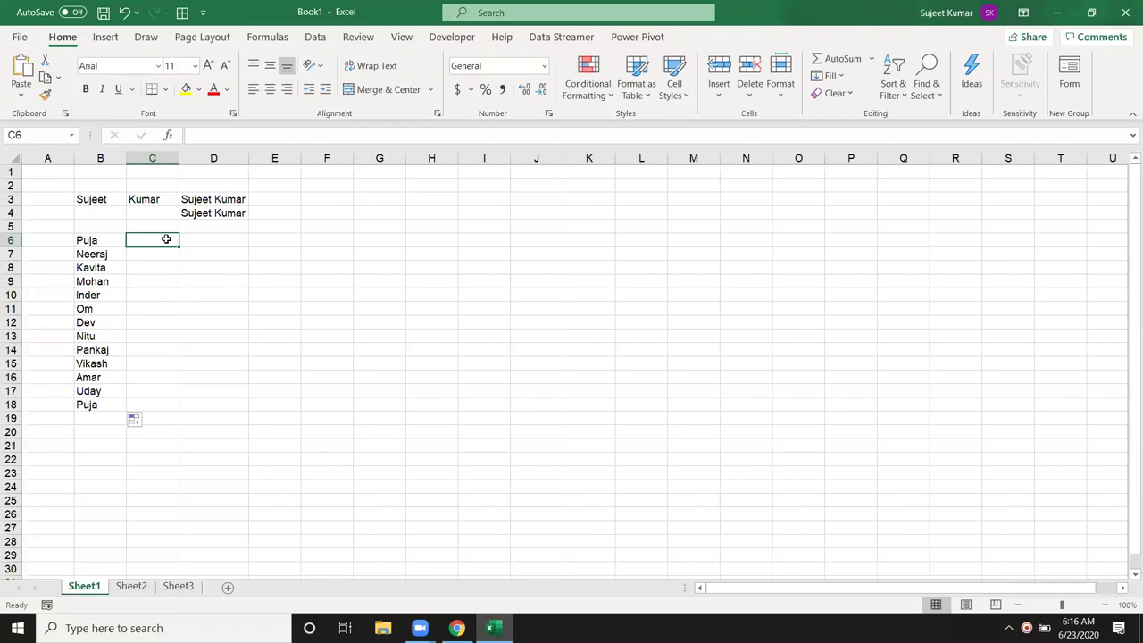
In C6, enter =CONCAT(B6:B18) to join all names without separators
{"action": "type", "text": "=con"}
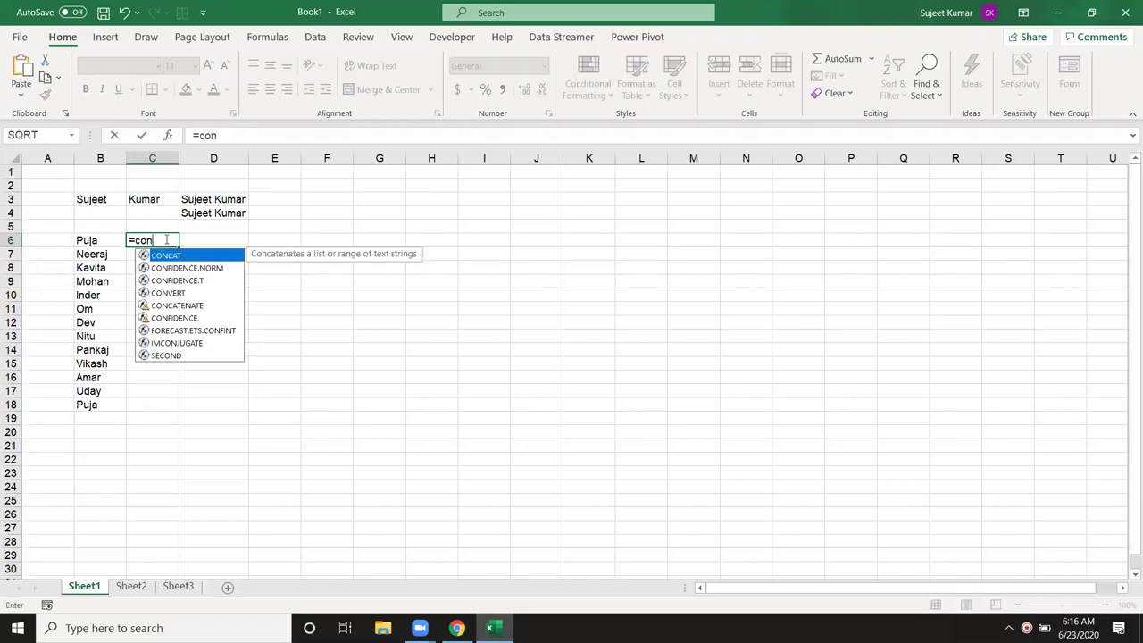
{"action": "key", "text": "Tab"}
{"action": "key", "text": "Left"}
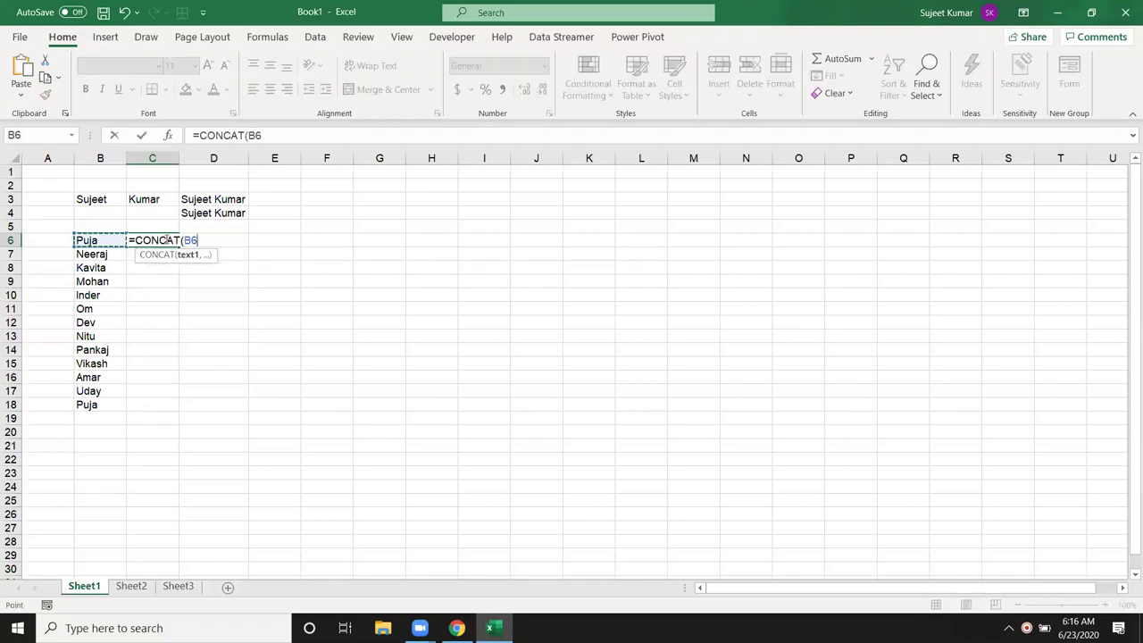
{"action": "key", "text": "ctrl+shift+Down"}
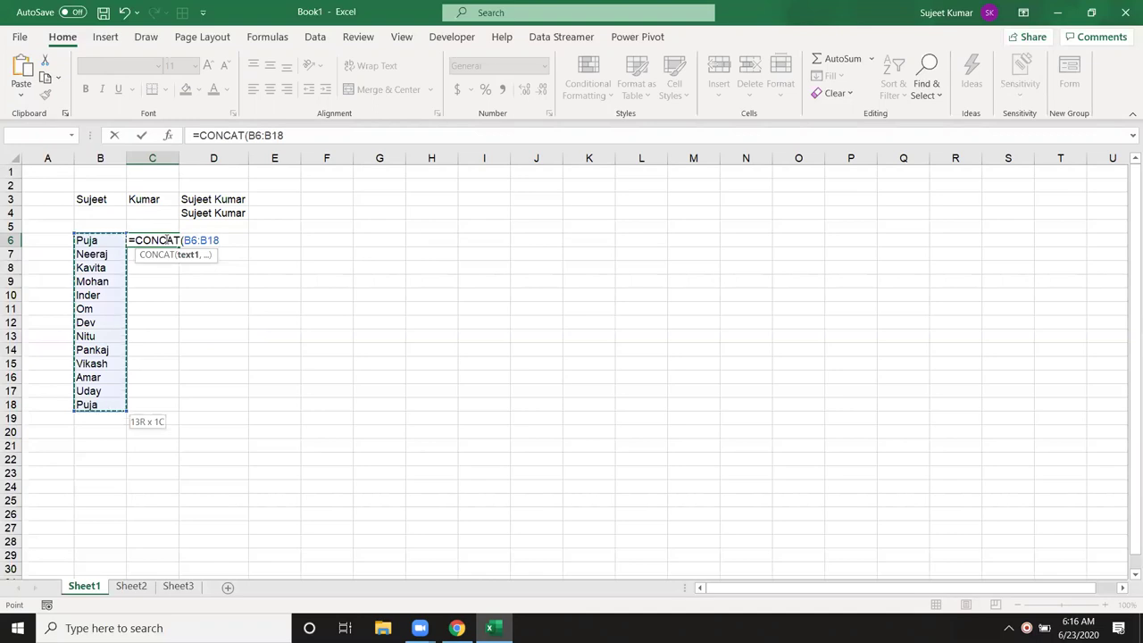
{"action": "key", "text": "Return"}
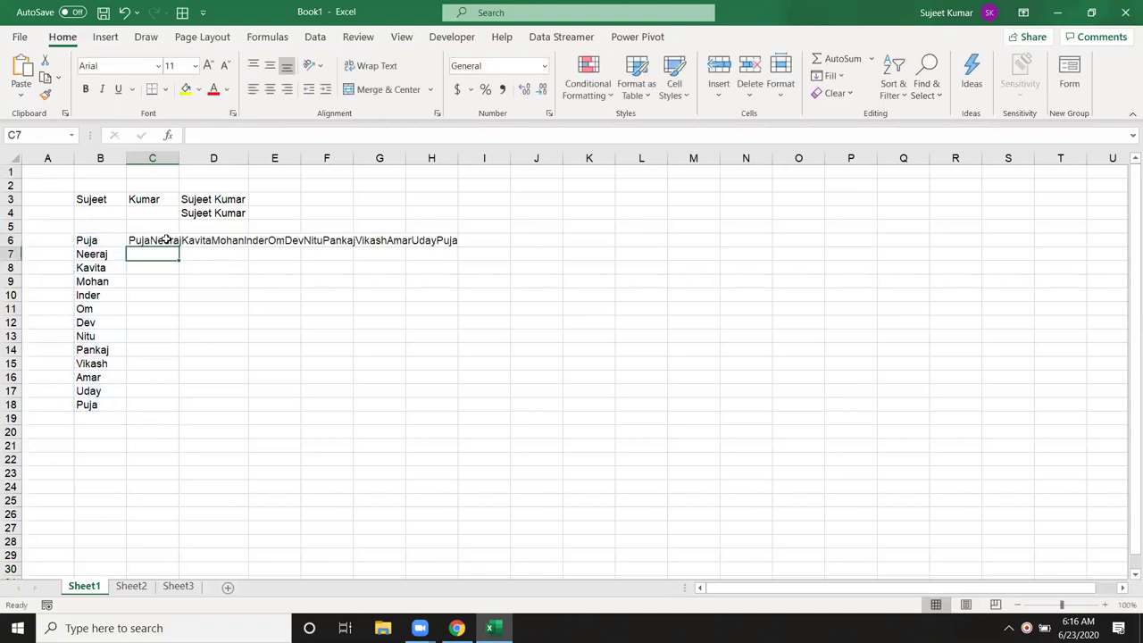
{"action": "left_click", "coordinate": [167, 239]}
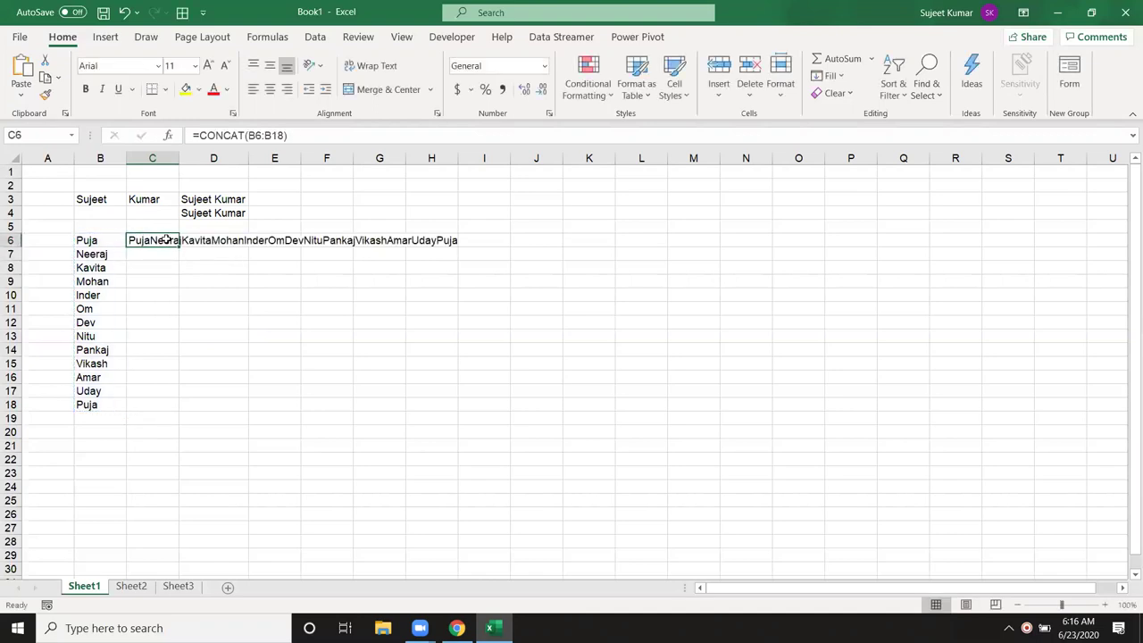
In C7, enter =TEXTJOIN(",",TRUE,B6:B18) for a comma-separated list skipping blanks
{"action": "key", "text": "Return"}
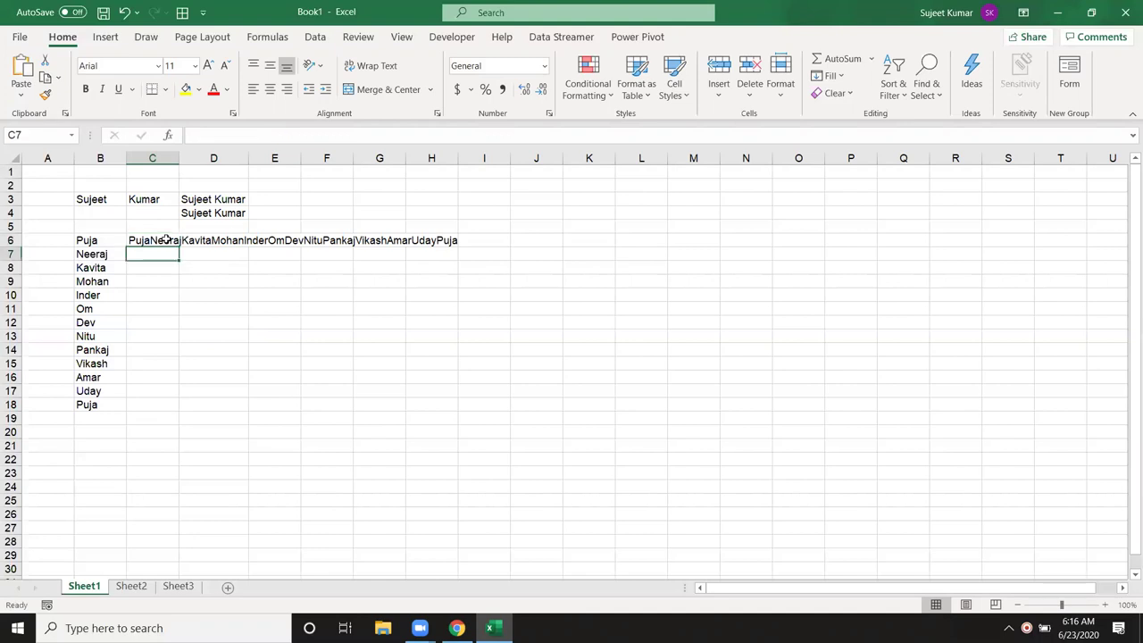
{"action": "type", "text": "=te"}
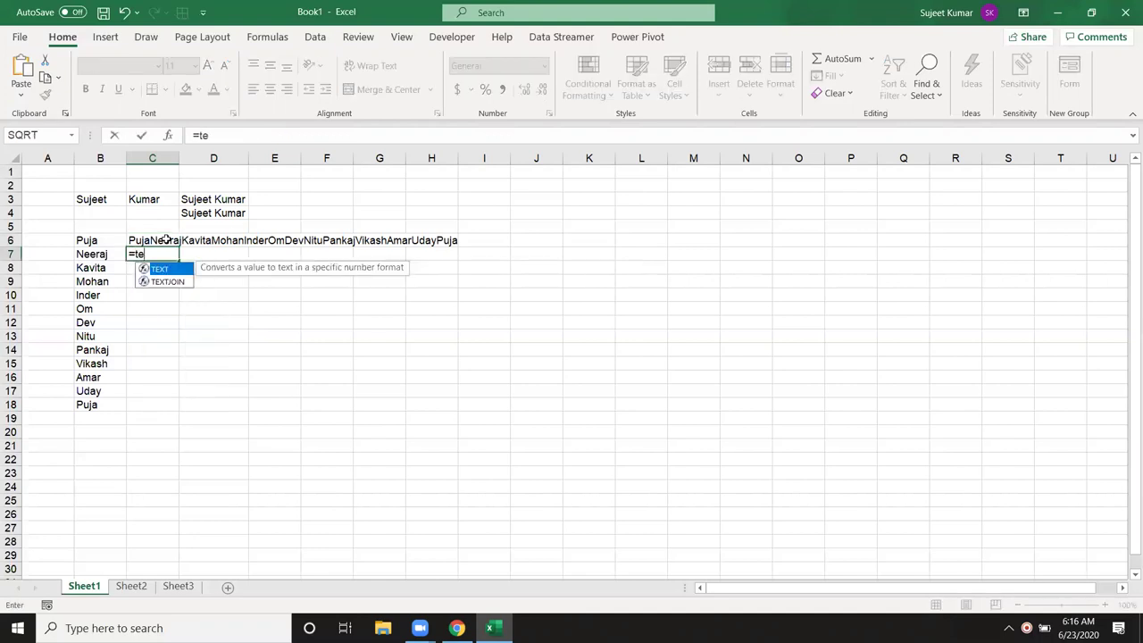
{"action": "key", "text": "Down"}
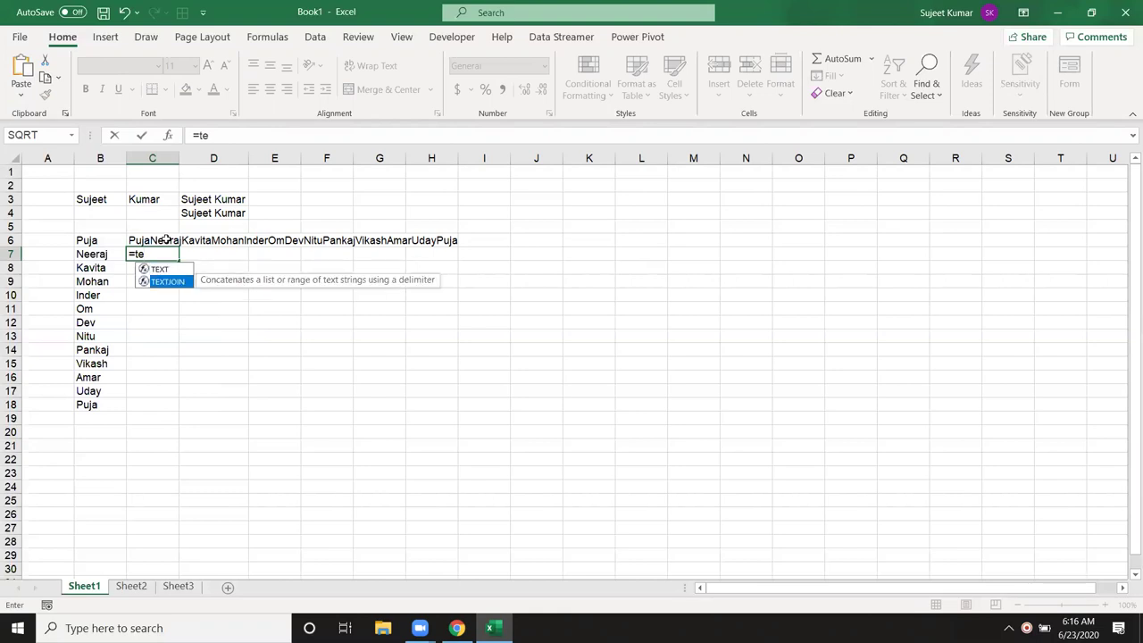
{"action": "key", "text": "Tab"}
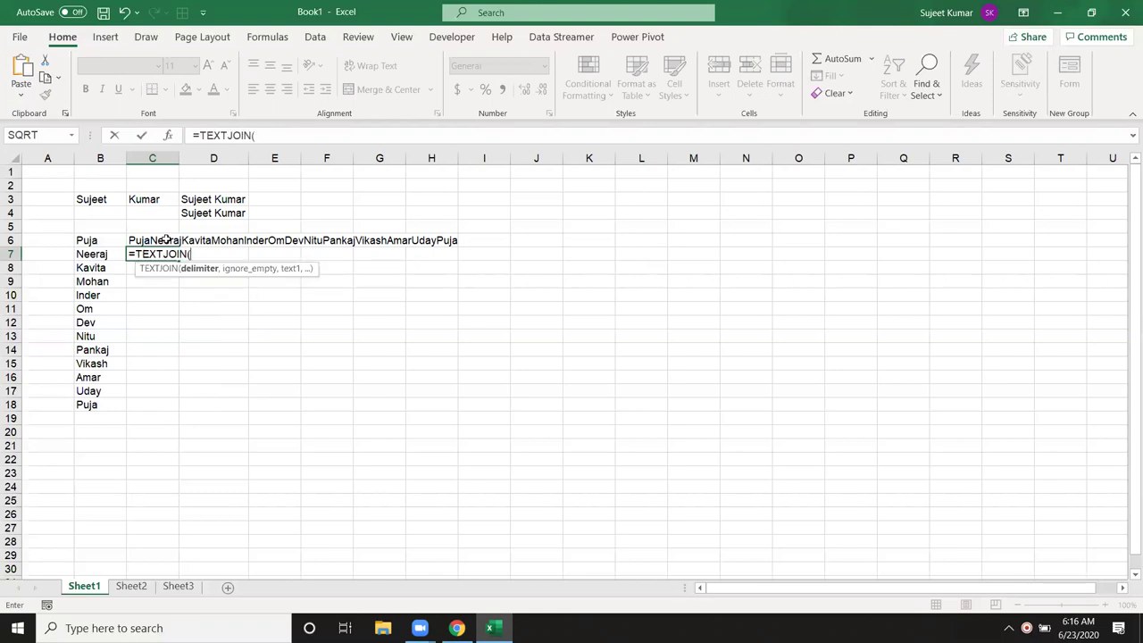
{"action": "type", "text": "\",\""}
{"action": "type", "text": ","}
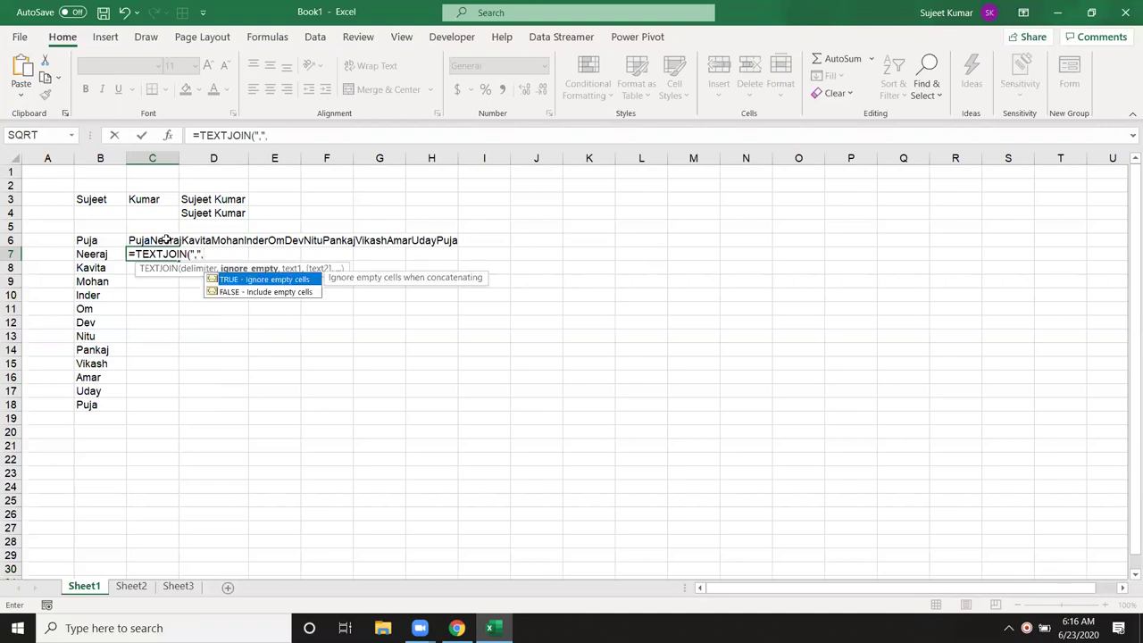
{"action": "key", "text": "Tab"}
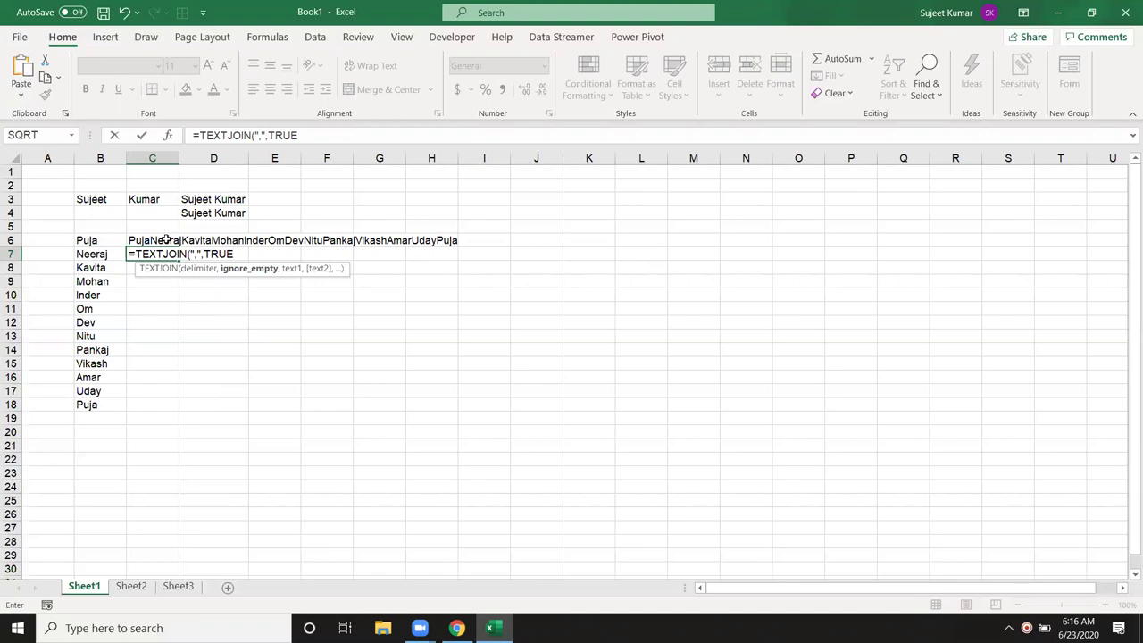
{"action": "type", "text": ","}
{"action": "key", "text": "Left"}
{"action": "key", "text": "Up"}
{"action": "key", "text": "ctrl+shift+Down"}
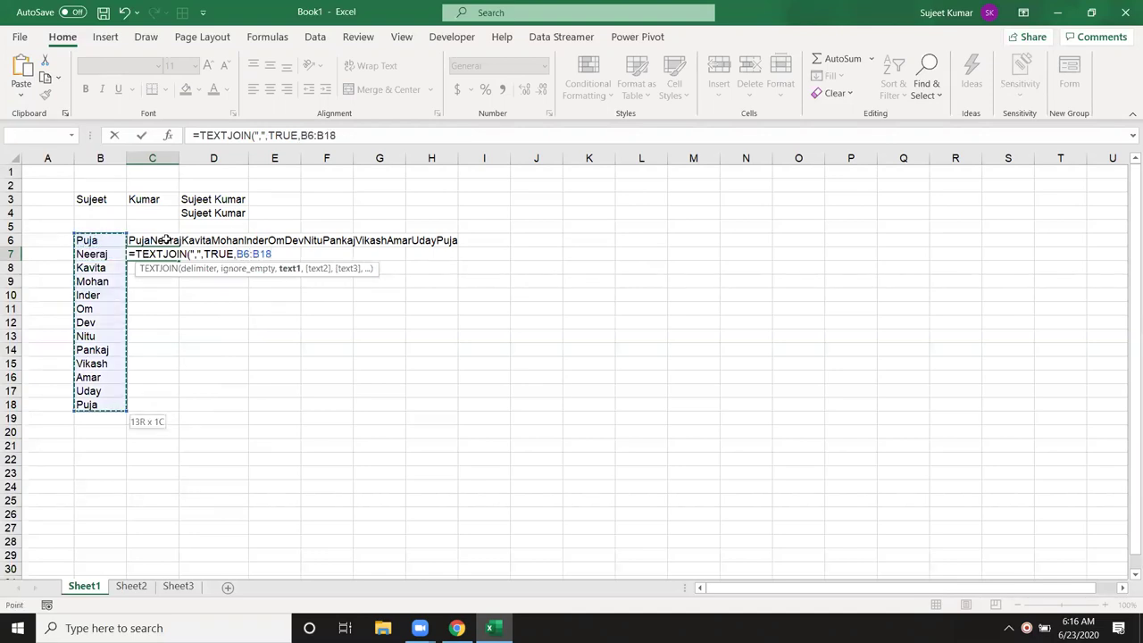
{"action": "key", "text": "Return"}
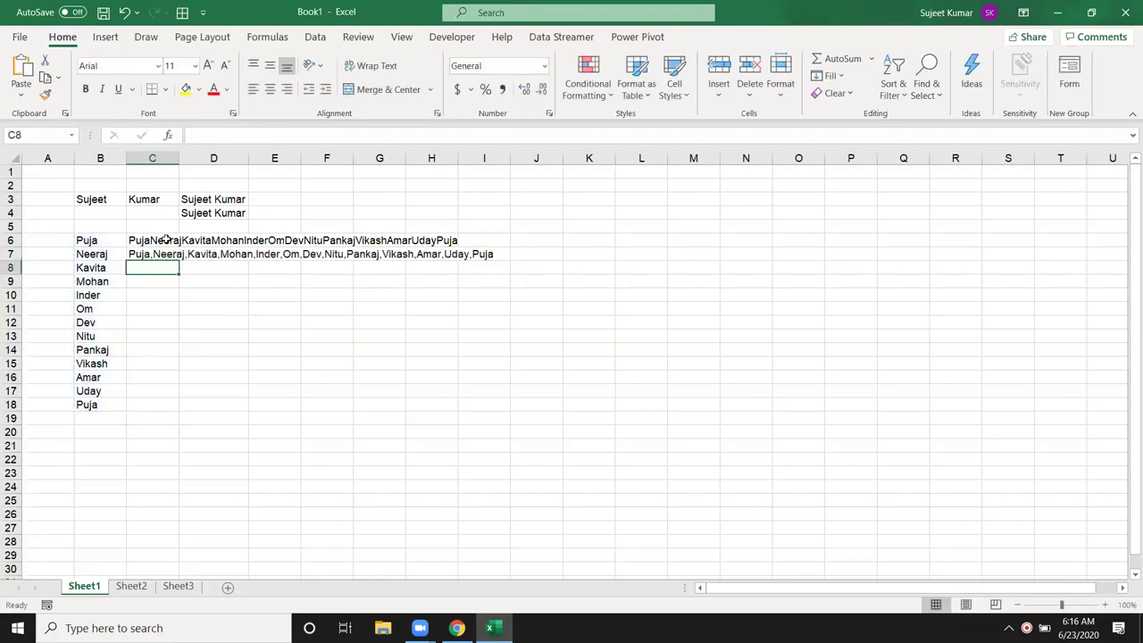
{"action": "key", "text": "Up"}
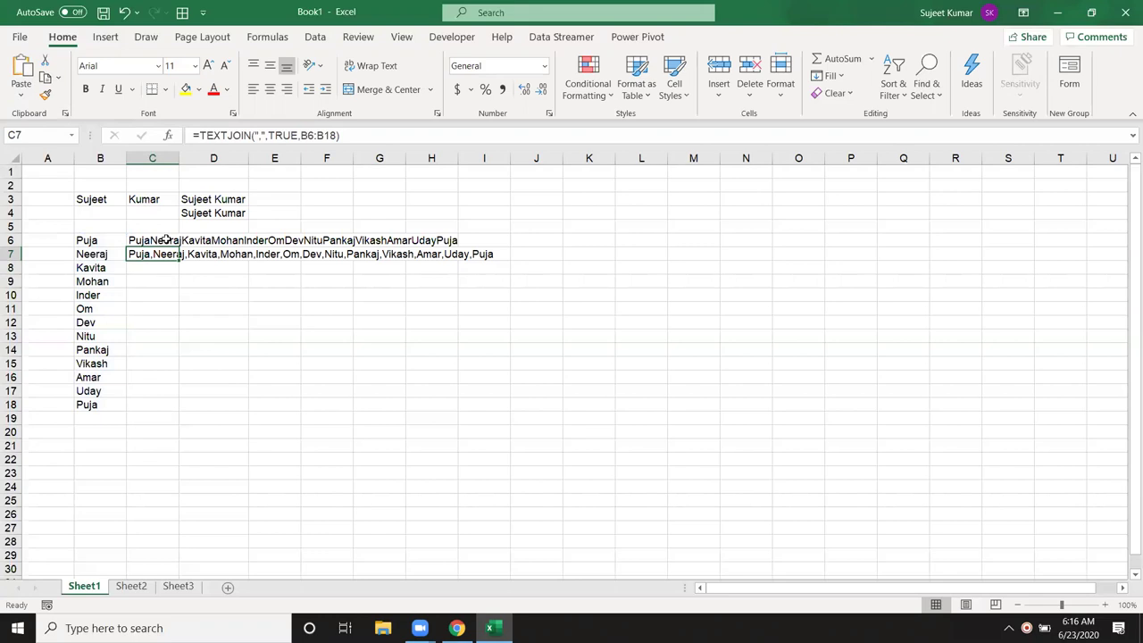
Enter 1/1 in D13 and today's date (23-Jun-20) in E13
{"action": "left_click", "coordinate": [241, 333]}
{"action": "type", "text": "1/1"}
{"action": "key", "text": "Tab"}
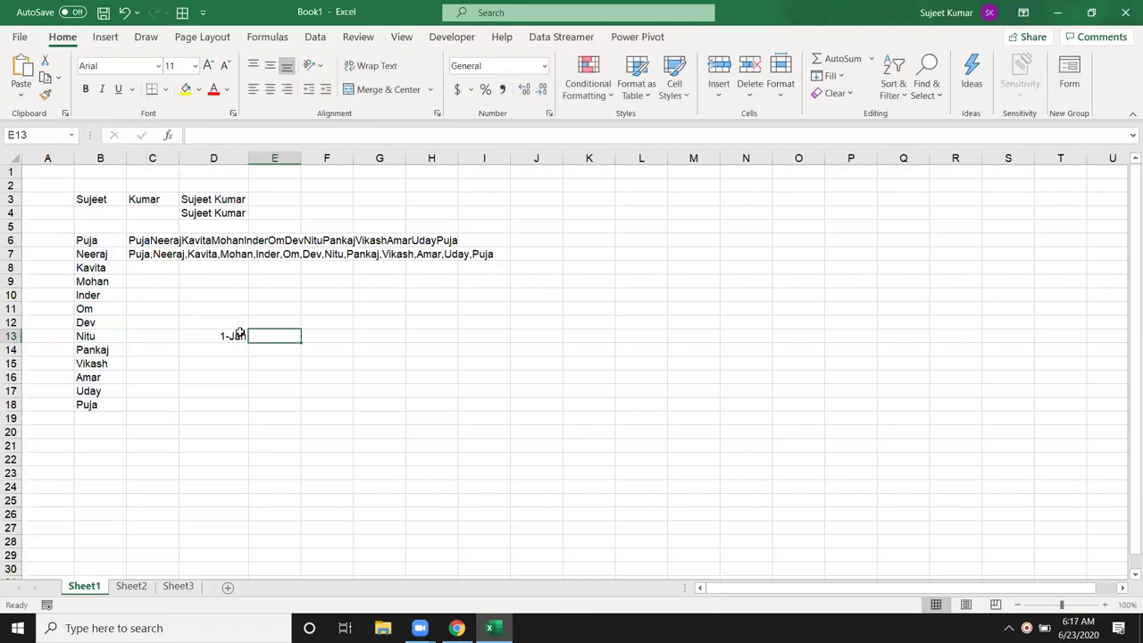
{"action": "key", "text": "ctrl+semicolon"}
{"action": "key", "text": "Return"}
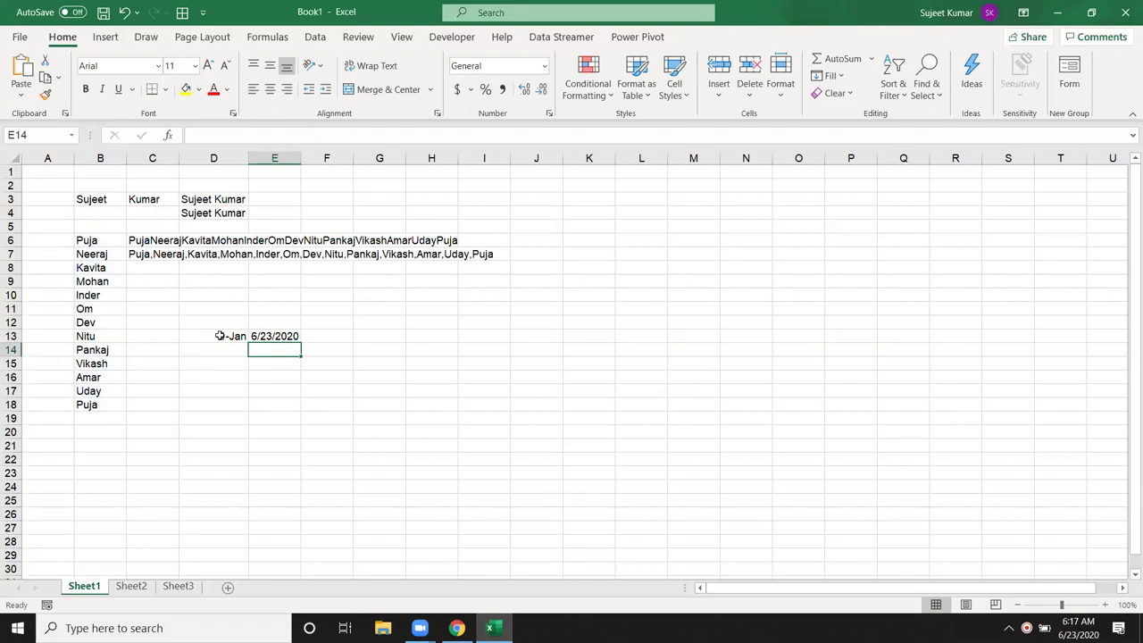
{"action": "left_click", "coordinate": [290, 336]}
{"action": "left_click_drag", "start_coordinate": [238, 336], "coordinate": [252, 338]}
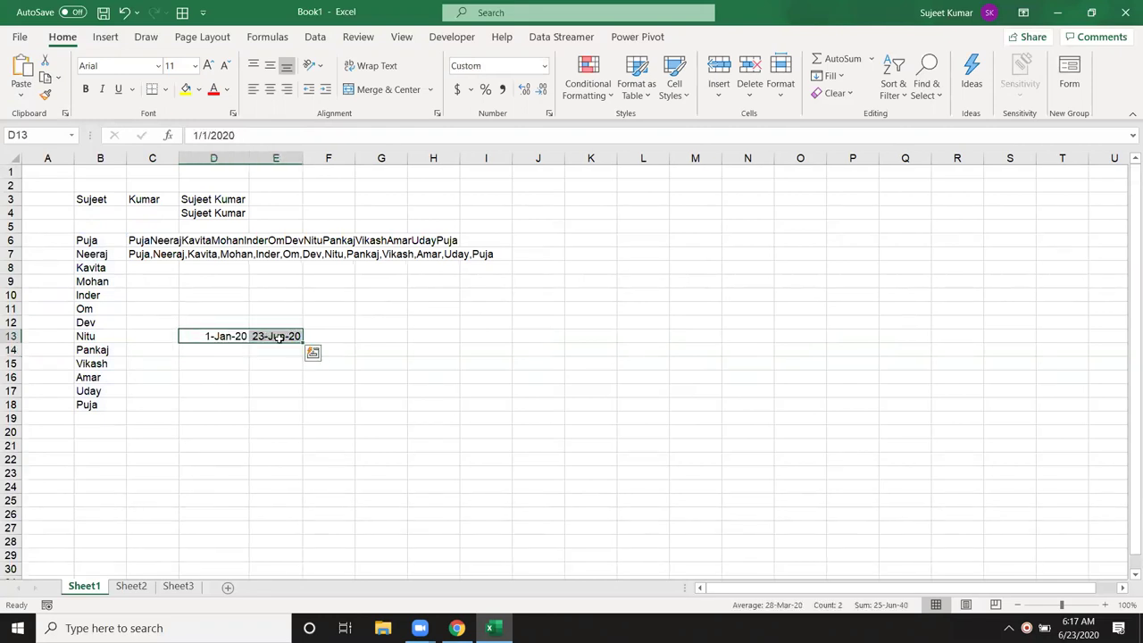
In F13, enter =D13&" To "&E13, which shows the serial numbers 43831 To 44005
{"action": "left_click", "coordinate": [331, 337]}
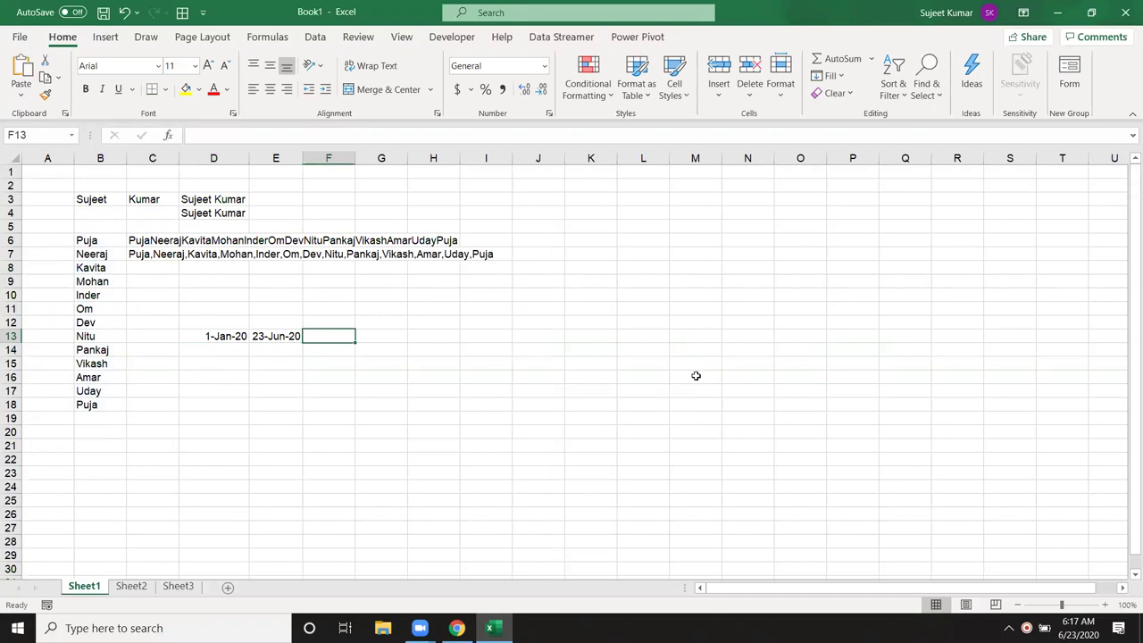
{"action": "type", "text": "="}
{"action": "key", "text": "Left"}
{"action": "key", "text": "Left"}
{"action": "type", "text": "&"}
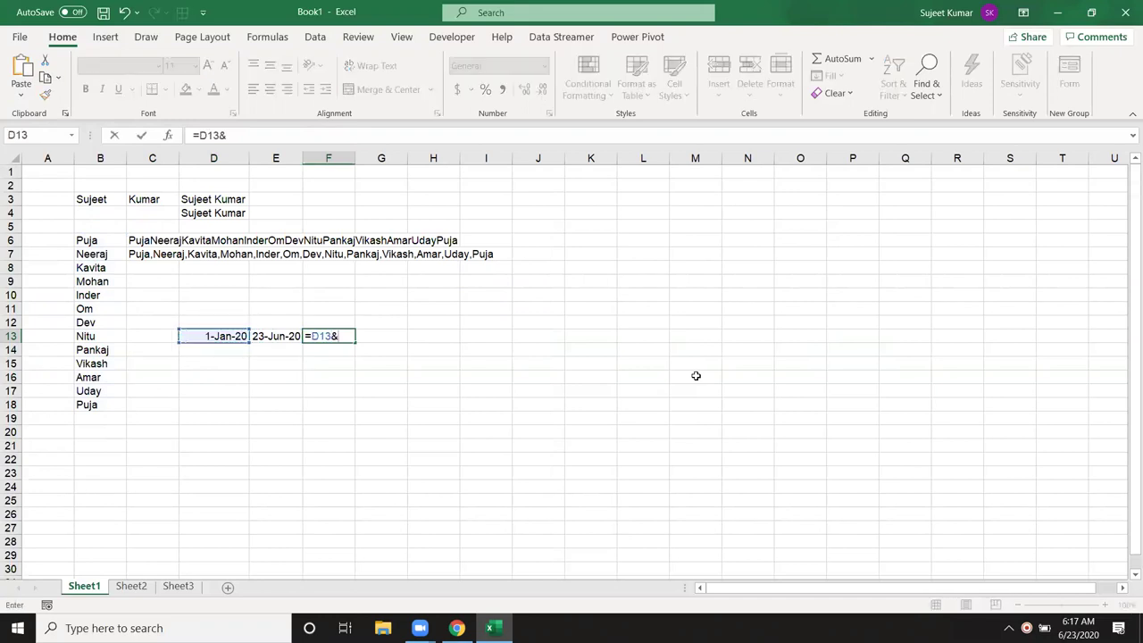
{"action": "type", "text": "\""}
{"action": "type", "text": "T"}
{"action": "key", "text": "BackSpace"}
{"action": "type", "text": "T"}
{"action": "type", "text": "o \"&"}
{"action": "key", "text": "Left"}
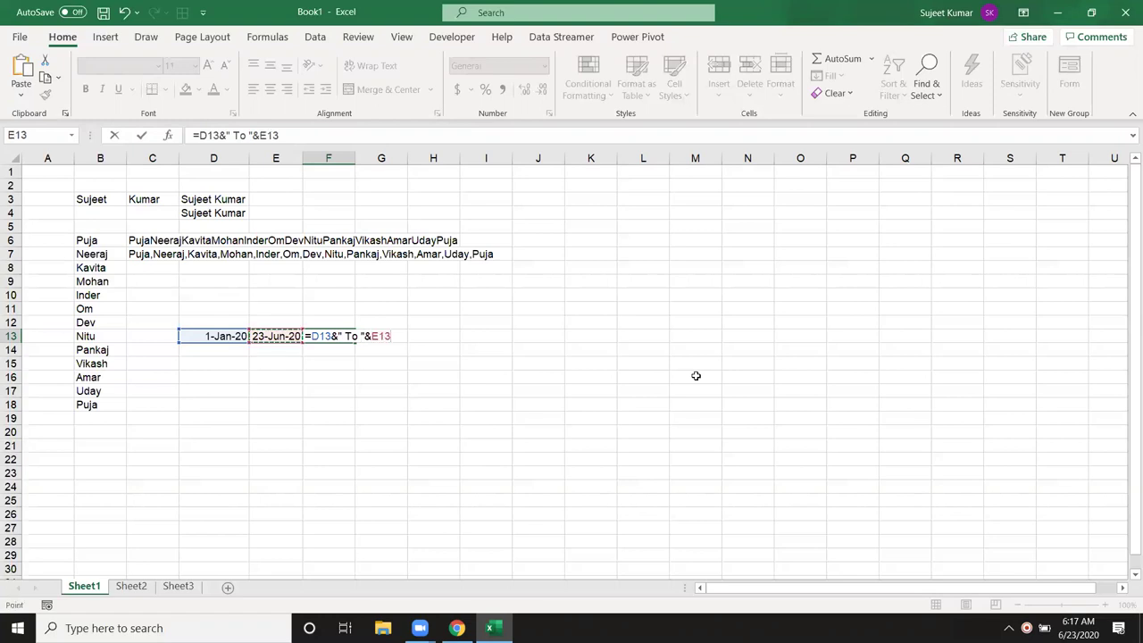
{"action": "key", "text": "Return"}
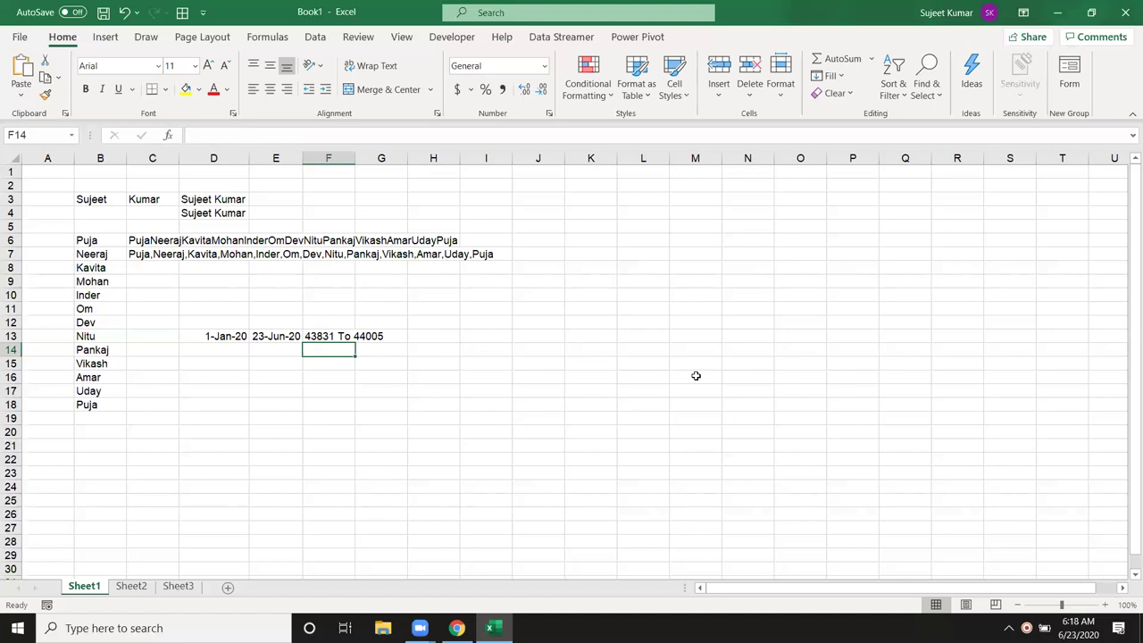
{"action": "key", "text": "Left"}
{"action": "key", "text": "Left"}
Enter =TEXT(D13,"DD-MMM-YY") in D14 and fill it right into E14
{"action": "type", "text": "="}
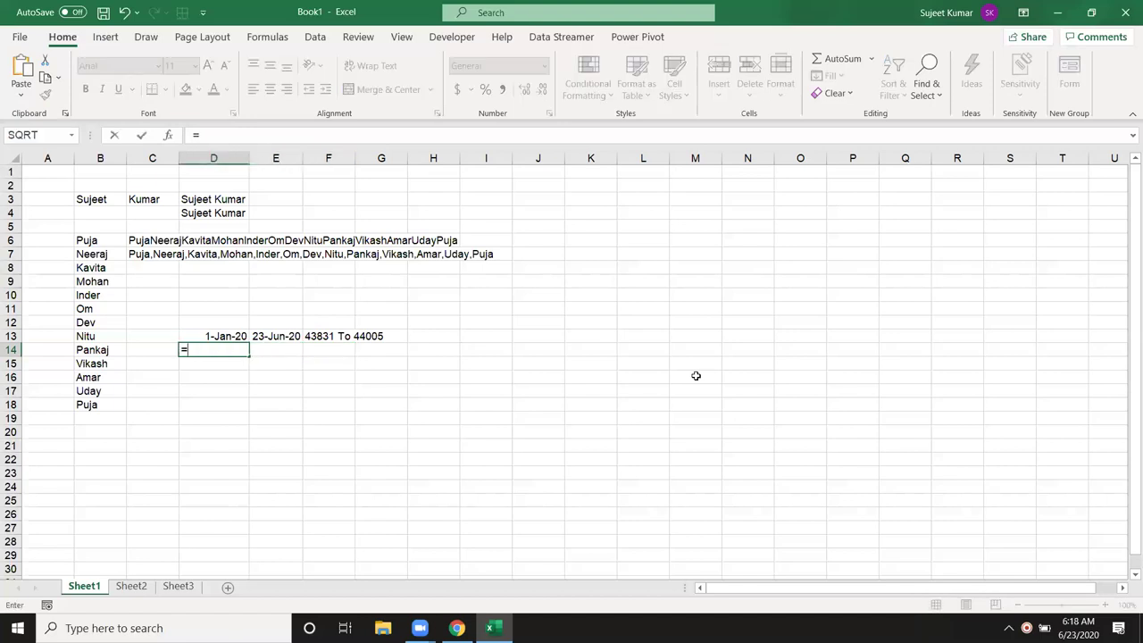
{"action": "type", "text": "te"}
{"action": "key", "text": "Tab"}
{"action": "key", "text": "Up"}
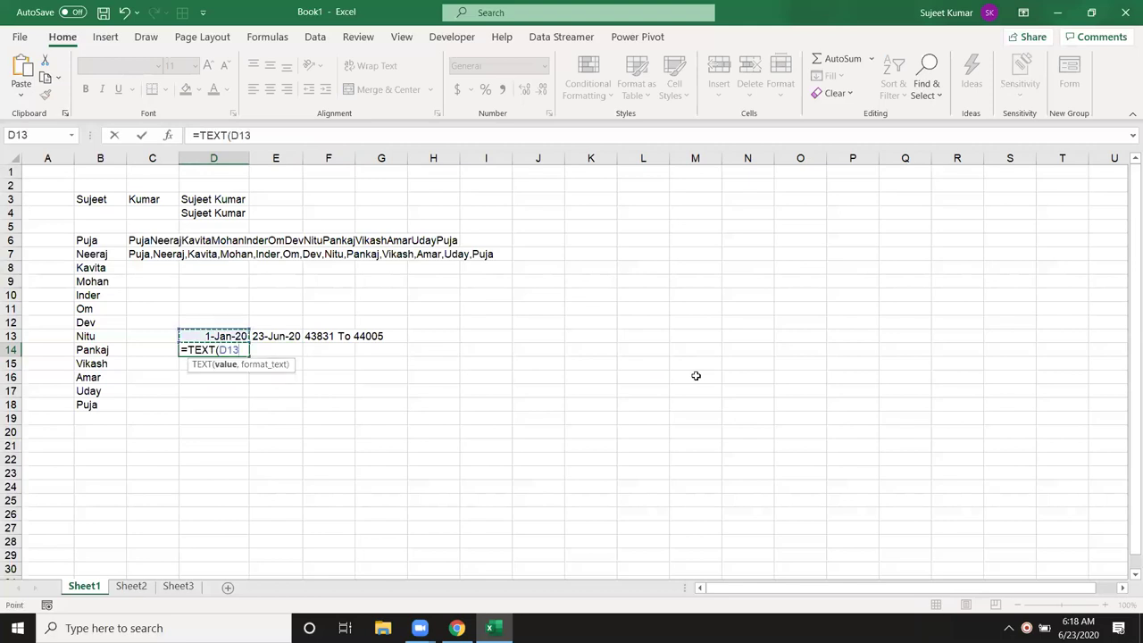
{"action": "type", "text": ",\""}
{"action": "type", "text": "DD-MMM-"}
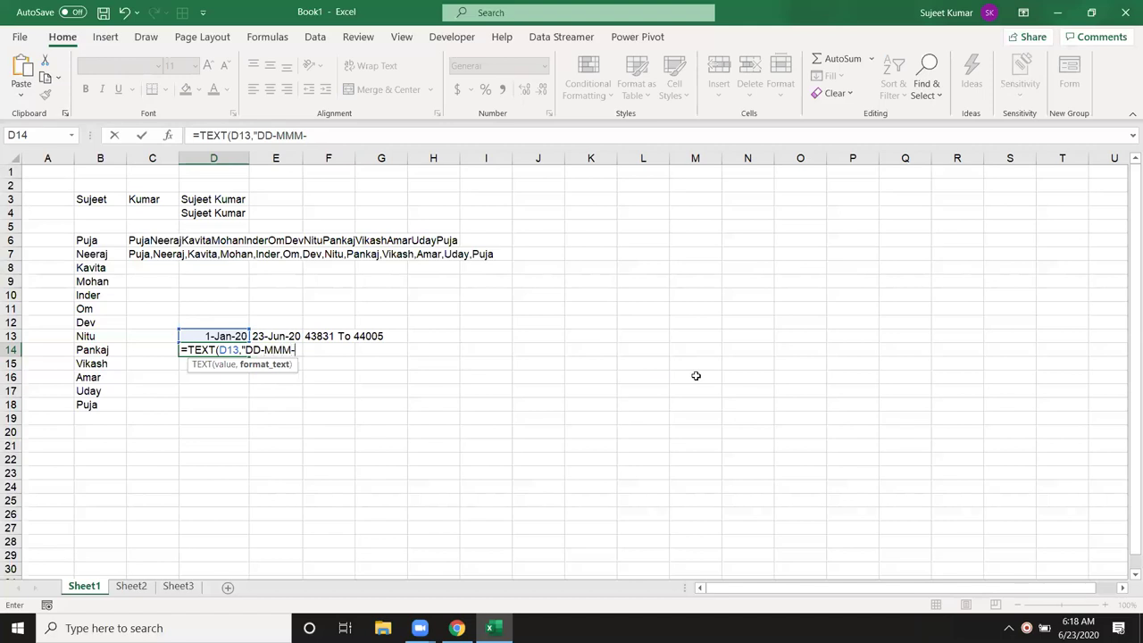
{"action": "type", "text": "YY\""}
{"action": "key", "text": "Return"}
{"action": "key", "text": "Up"}
{"action": "key", "text": "shift+Right"}
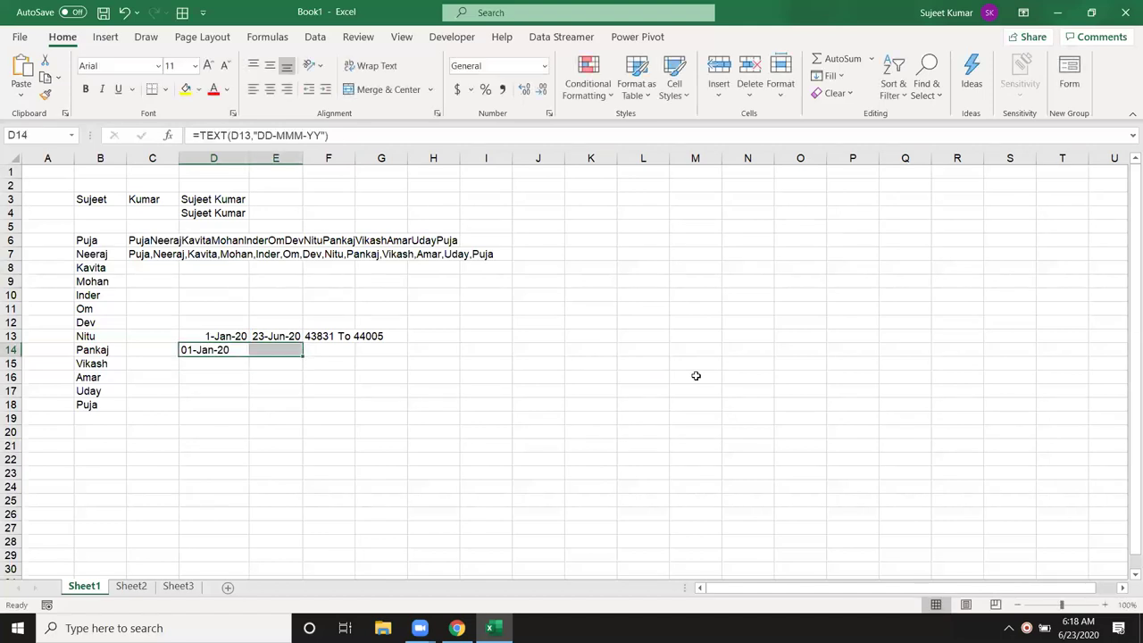
{"action": "key", "text": "ctrl+r"}
{"action": "key", "text": "Right"}
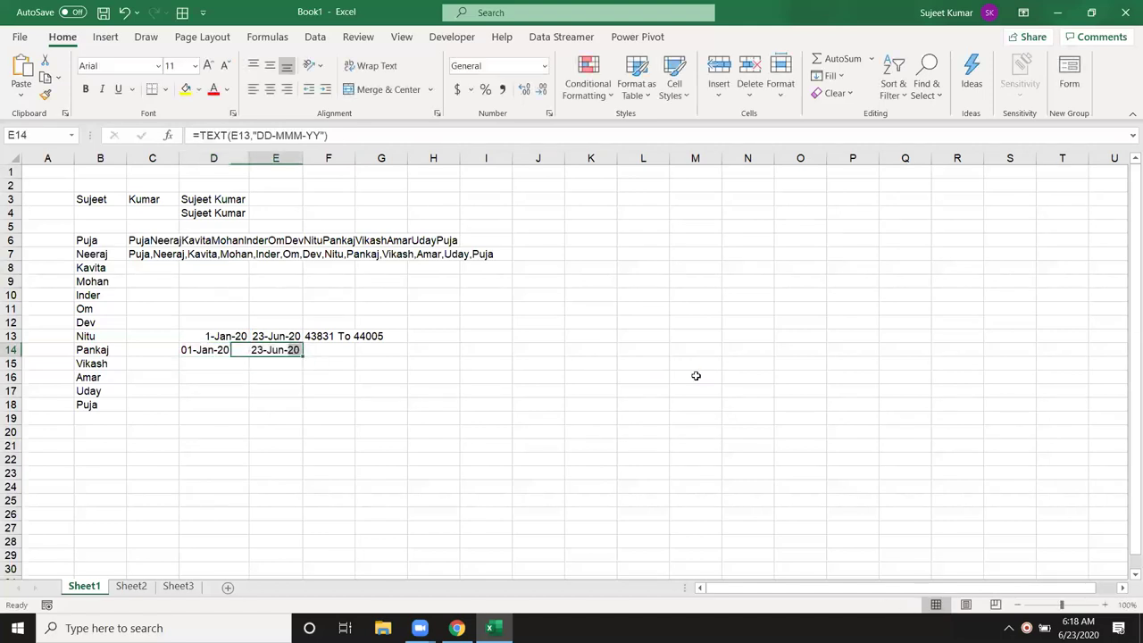
Copy the F13 joining formula down into F14, showing 01-Jan-20 To 23-Jun-20
{"action": "key", "text": "Right"}
{"action": "key", "text": "ctrl+f"}
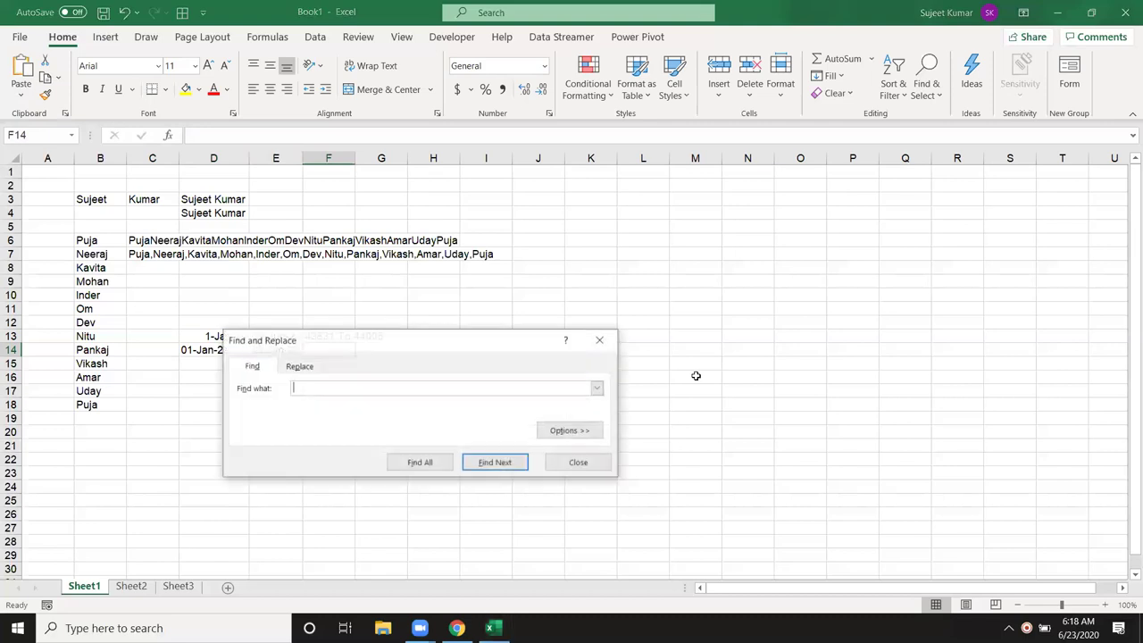
{"action": "key", "text": "Escape"}
{"action": "key", "text": "ctrl+d"}
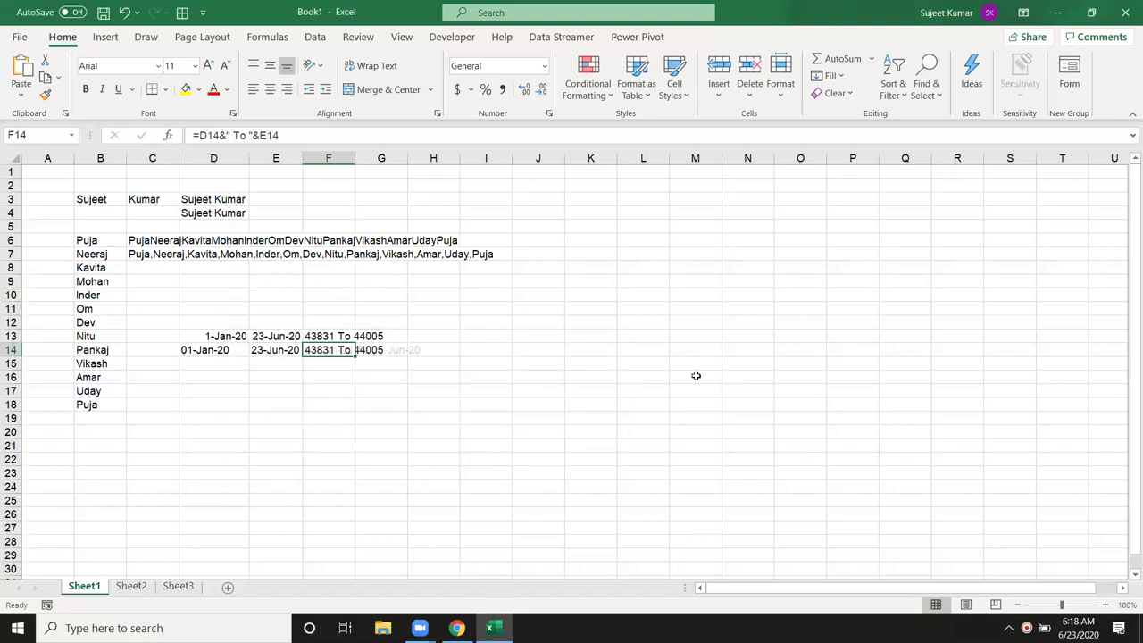
{"action": "key", "text": "Up"}
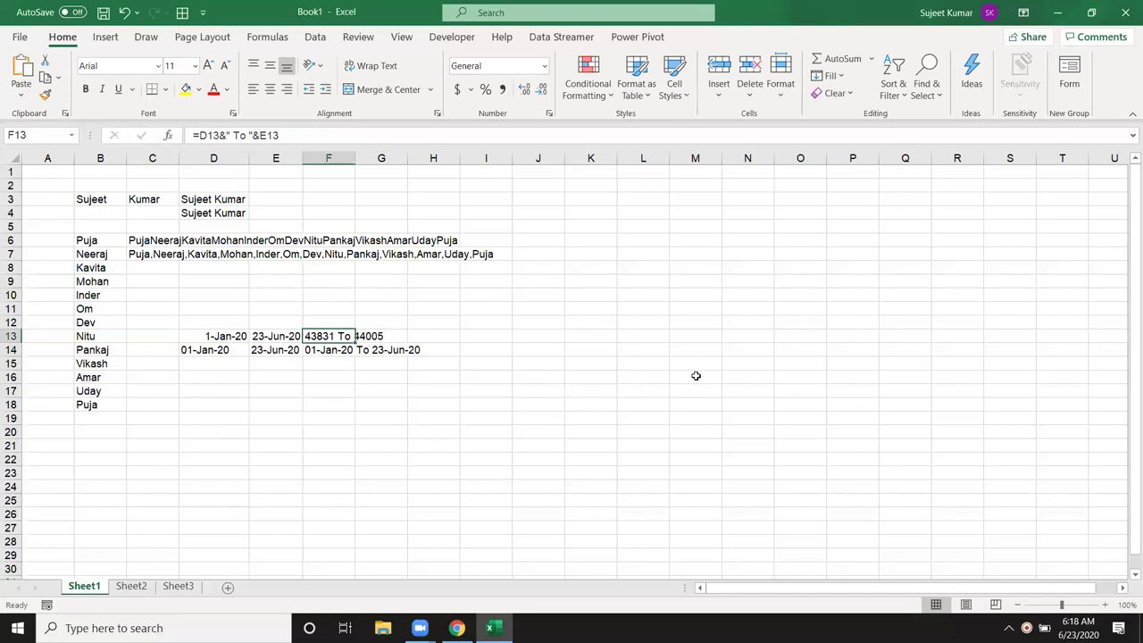
{"action": "key", "text": "F2"}
Rewrite F13 as =TEXT(D13,"DD-MMM-YY")&" To "&TEXT(E13,...) so it shows formatted dates
{"action": "key", "text": "Left"}
{"action": "key", "text": "Left"}
{"action": "key", "text": "Left"}
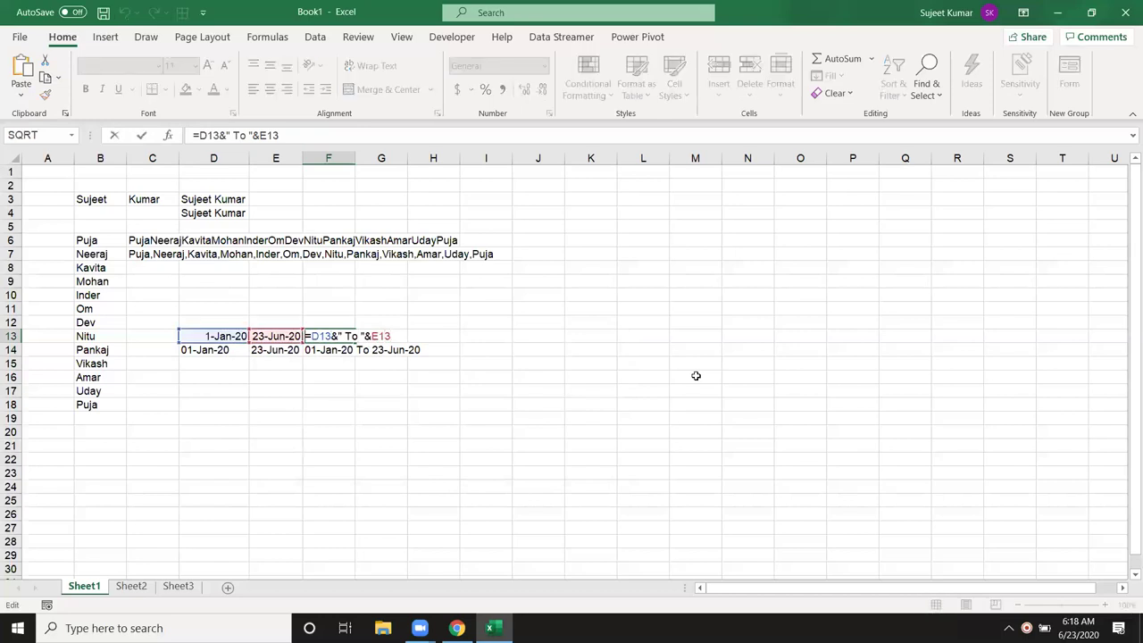
{"action": "type", "text": "te"}
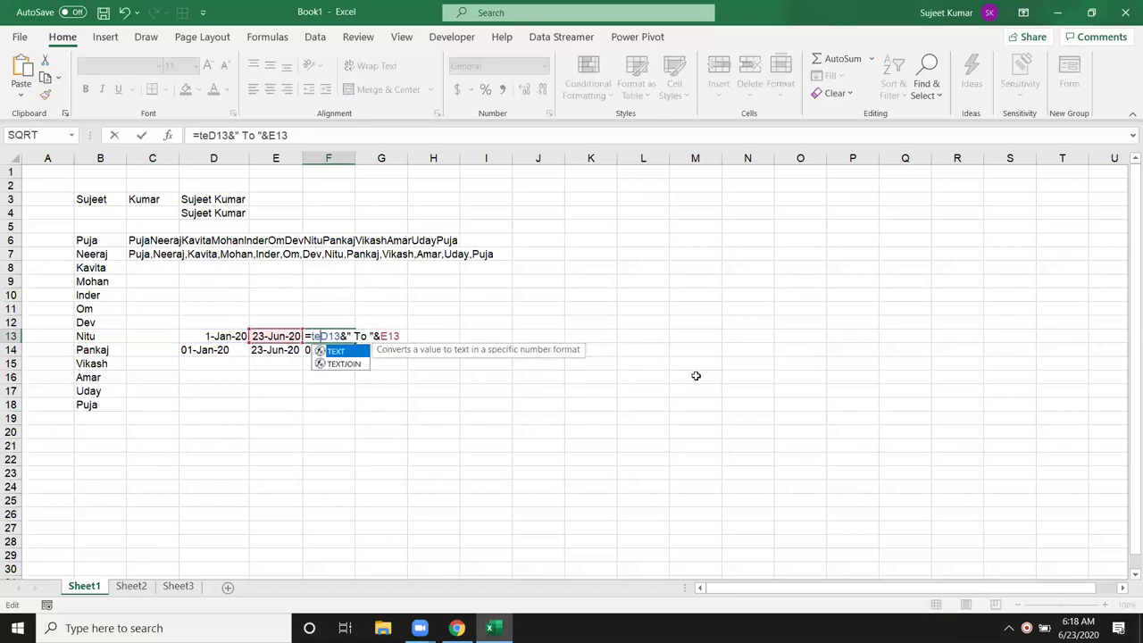
{"action": "key", "text": "Tab"}
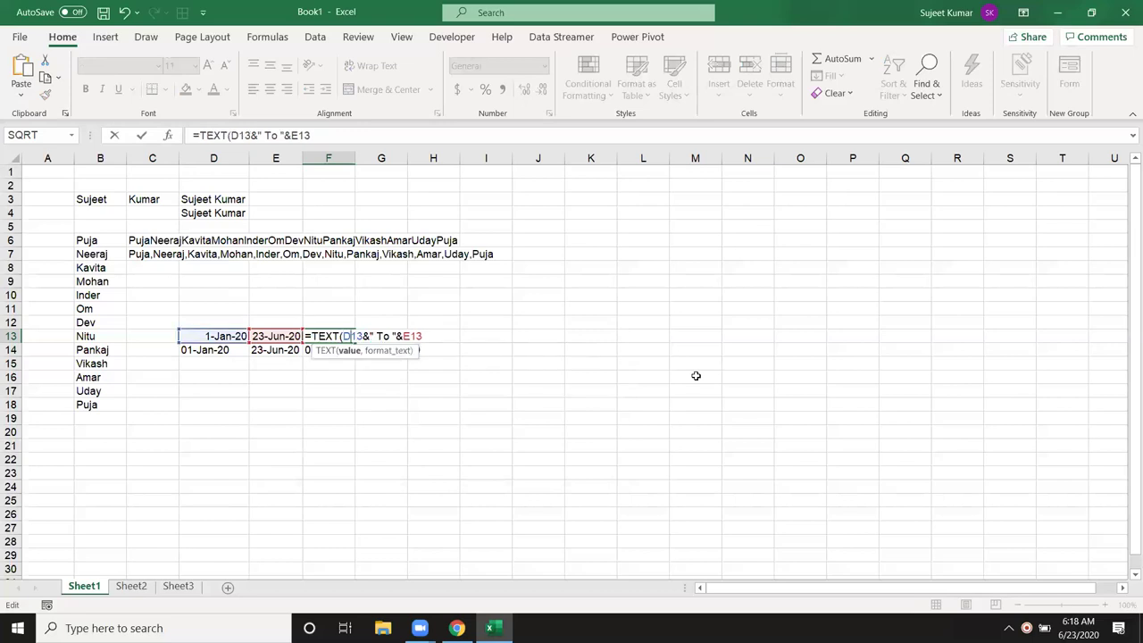
{"action": "key", "text": "Right"}
{"action": "type", "text": ",\"d"}
{"action": "key", "text": "BackSpace"}
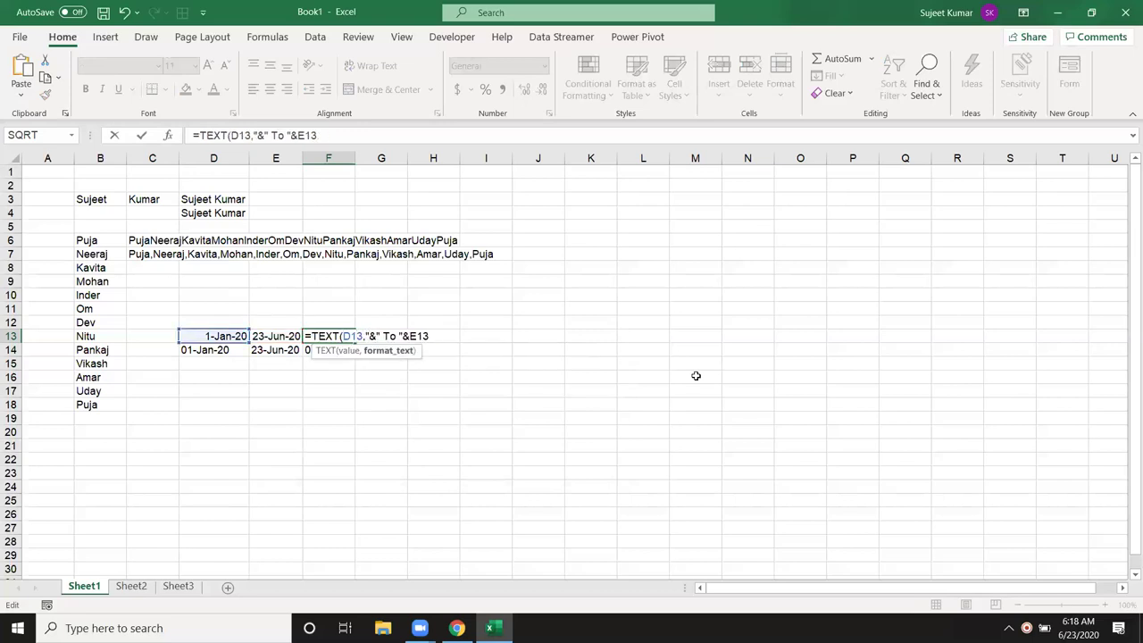
{"action": "type", "text": "DD-MMM-YY\""}
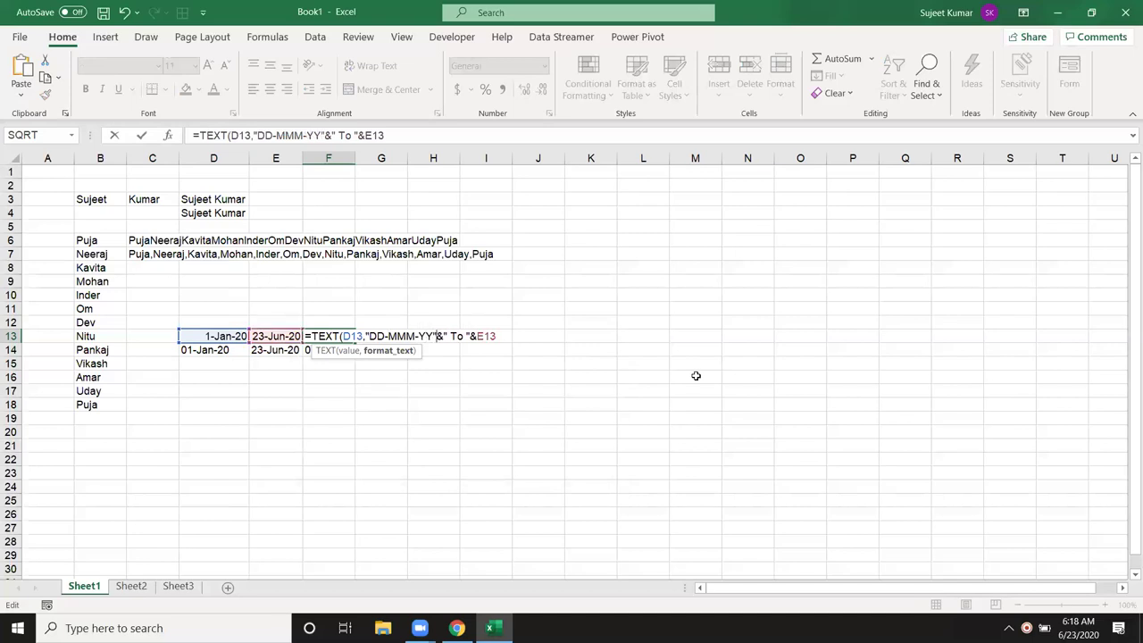
{"action": "type", "text": ")&\" To \"&"}
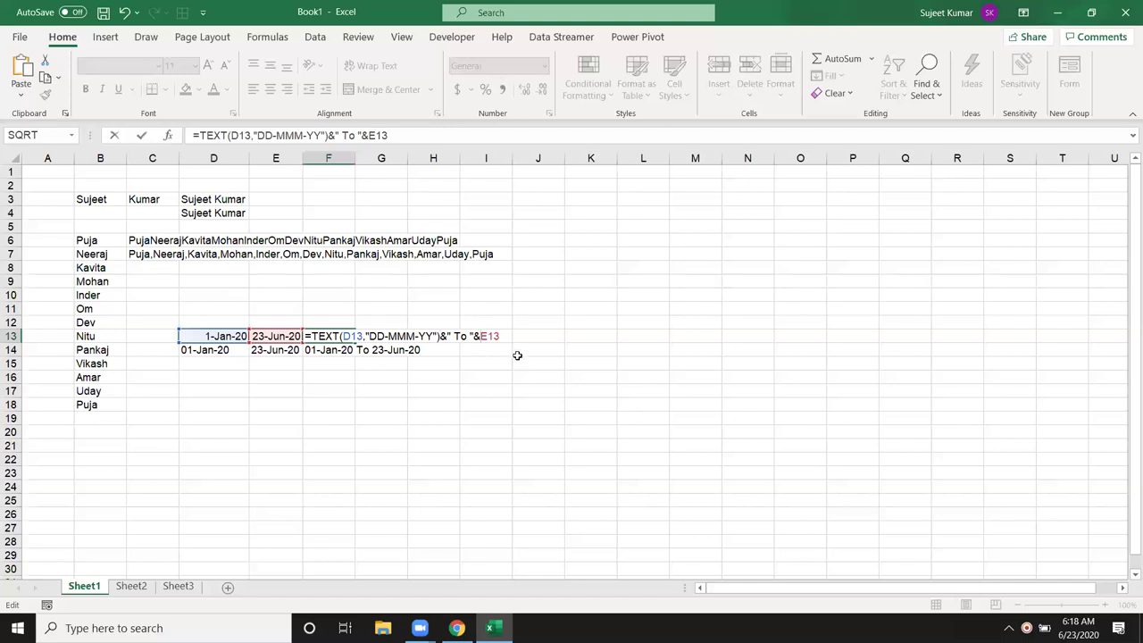
{"action": "type", "text": "te"}
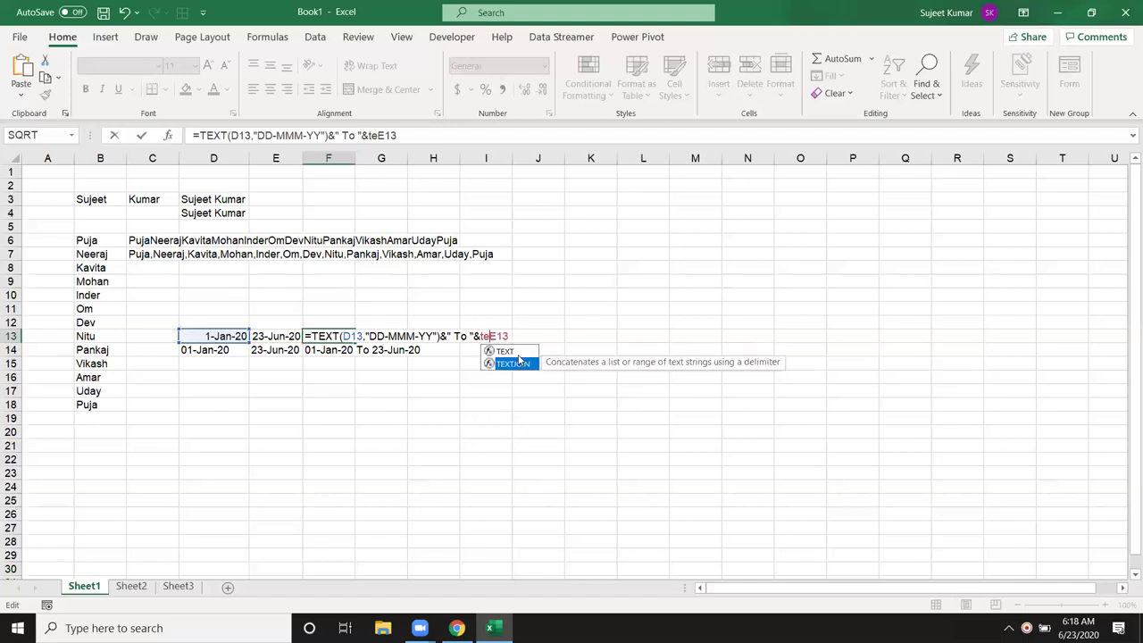
{"action": "double_click", "coordinate": [518, 362]}
{"action": "key", "text": "BackSpace"}
{"action": "key", "text": "BackSpace"}
{"action": "key", "text": "BackSpace"}
{"action": "key", "text": "BackSpace"}
{"action": "key", "text": "BackSpace"}
{"action": "type", "text": "("}
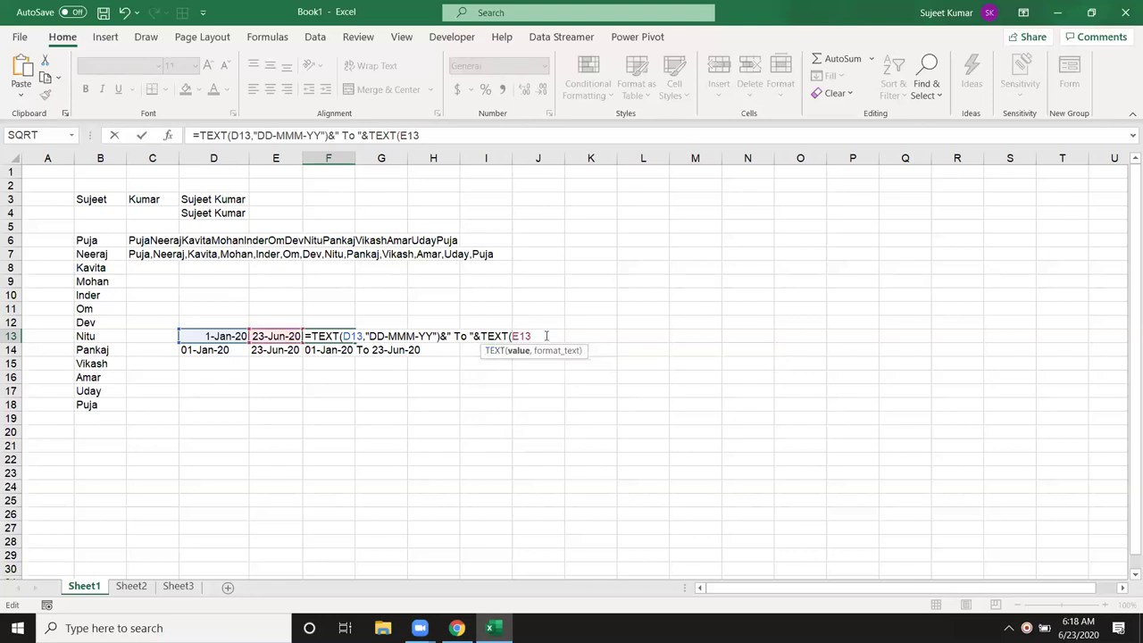
{"action": "type", "text": ",\"DD "}
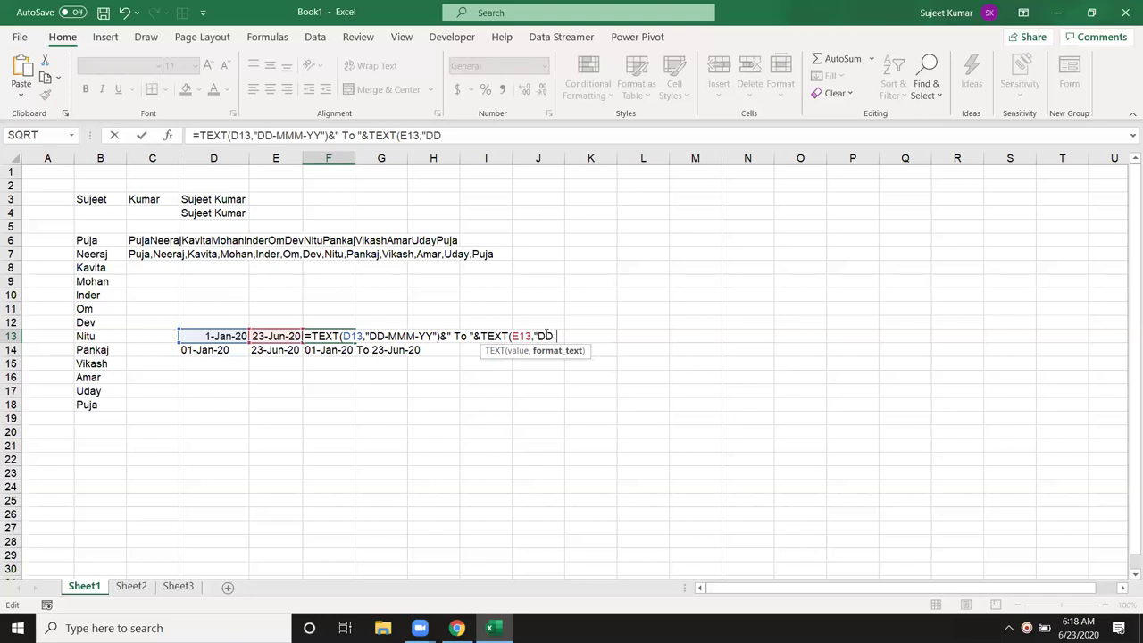
{"action": "type", "text": "MMM"}
{"action": "type", "text": "-MMM-"}
{"action": "type", "text": "YY\")"}
{"action": "key", "text": "Return"}
{"action": "key", "text": "Up"}
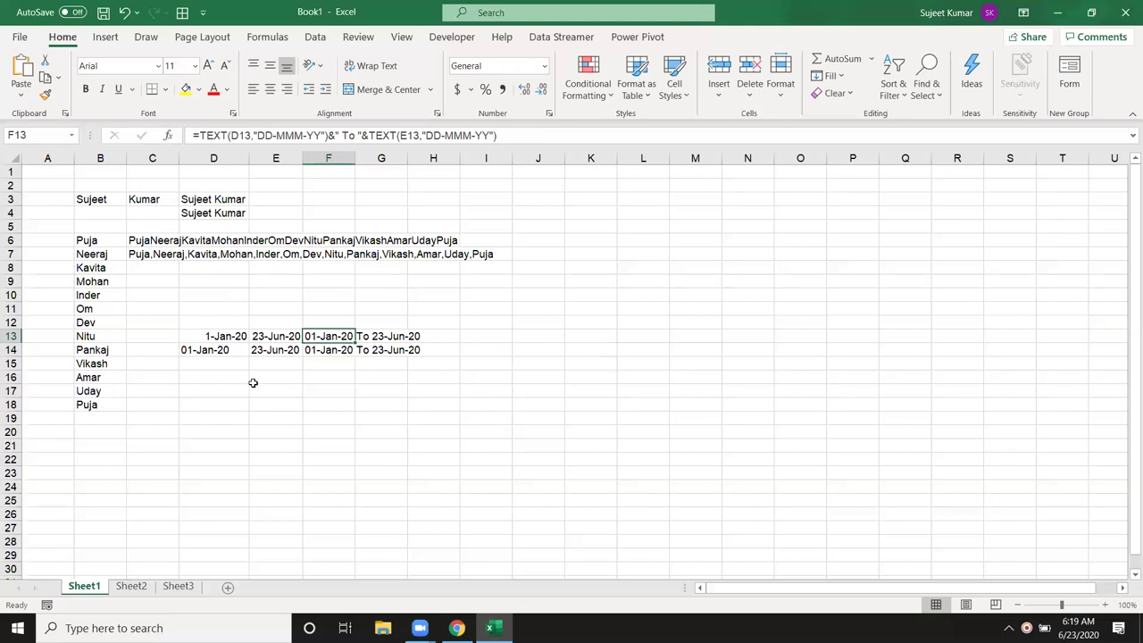
Enter 123.852.369 in B20 and widen column B to fit it
{"action": "scroll", "coordinate": [234, 395], "scroll_direction": "down", "scroll_amount": 1}
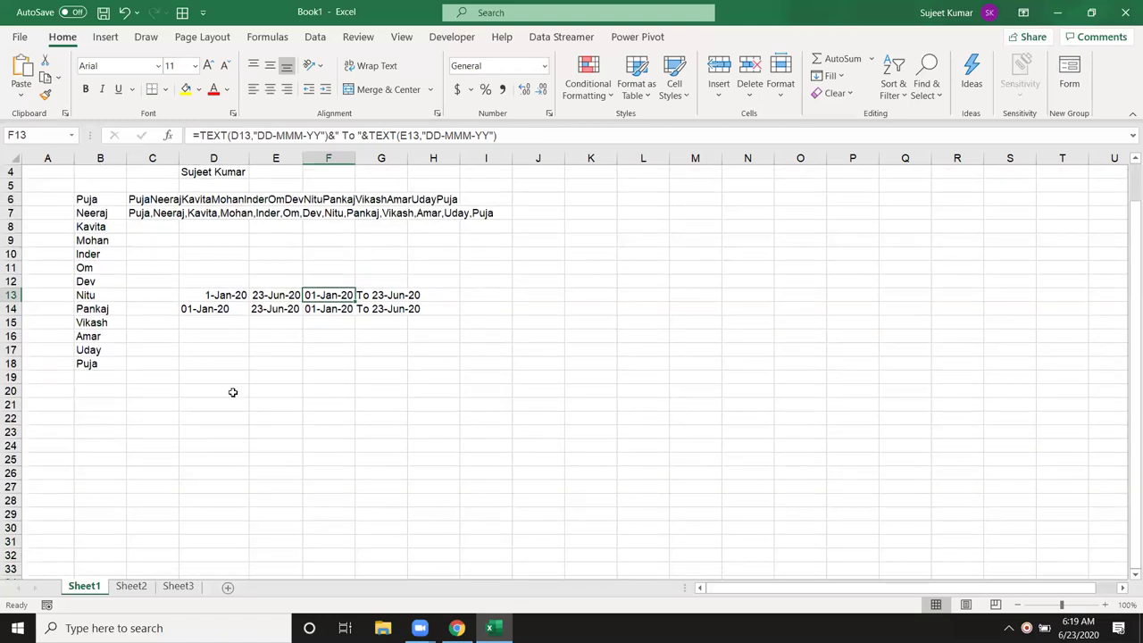
{"action": "scroll", "coordinate": [223, 386], "scroll_direction": "down", "scroll_amount": 3}
{"action": "scroll", "coordinate": [104, 293], "scroll_direction": "down", "scroll_amount": 1}
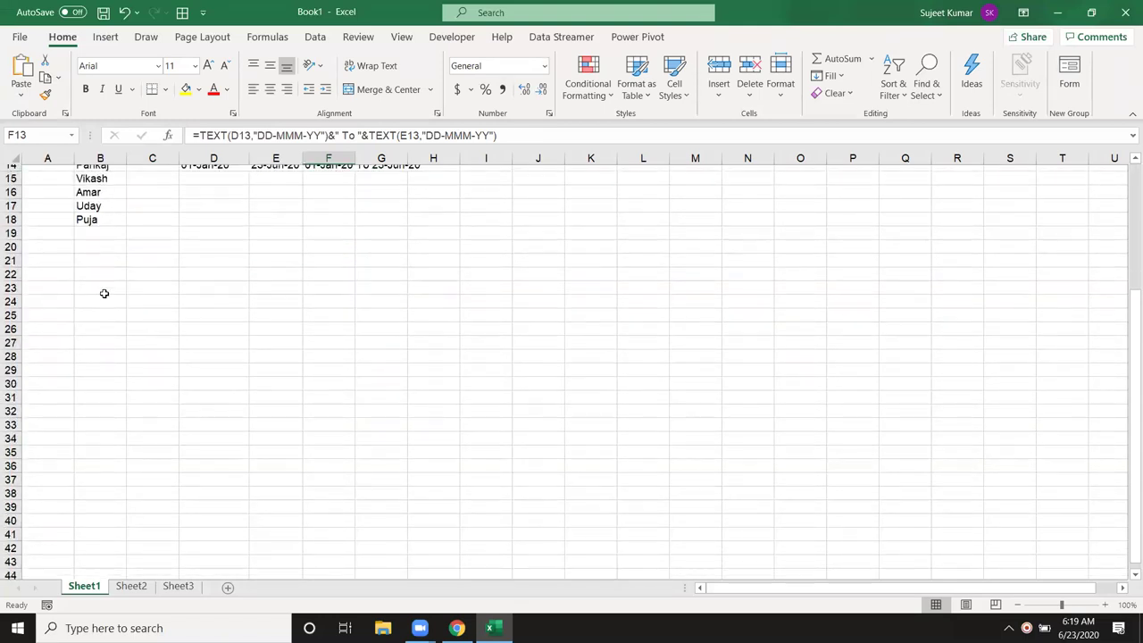
{"action": "left_click", "coordinate": [100, 231]}
{"action": "type", "text": "12"}
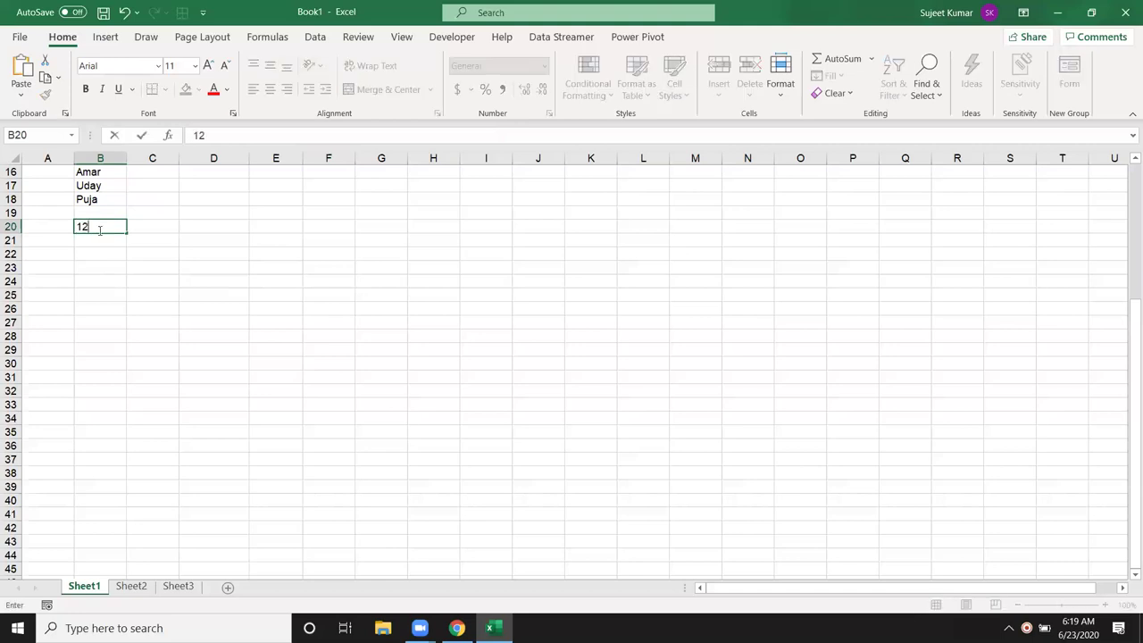
{"action": "type", "text": "3.852.369"}
{"action": "left_click", "coordinate": [220, 307]}
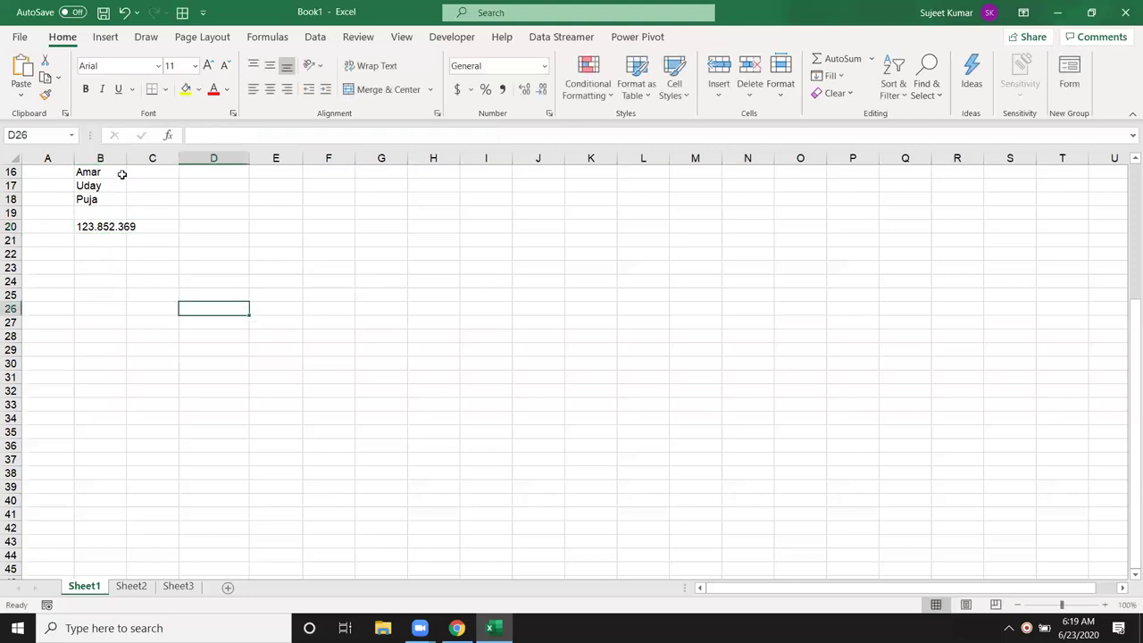
{"action": "scroll", "coordinate": [209, 249], "scroll_direction": "up", "scroll_amount": 6}
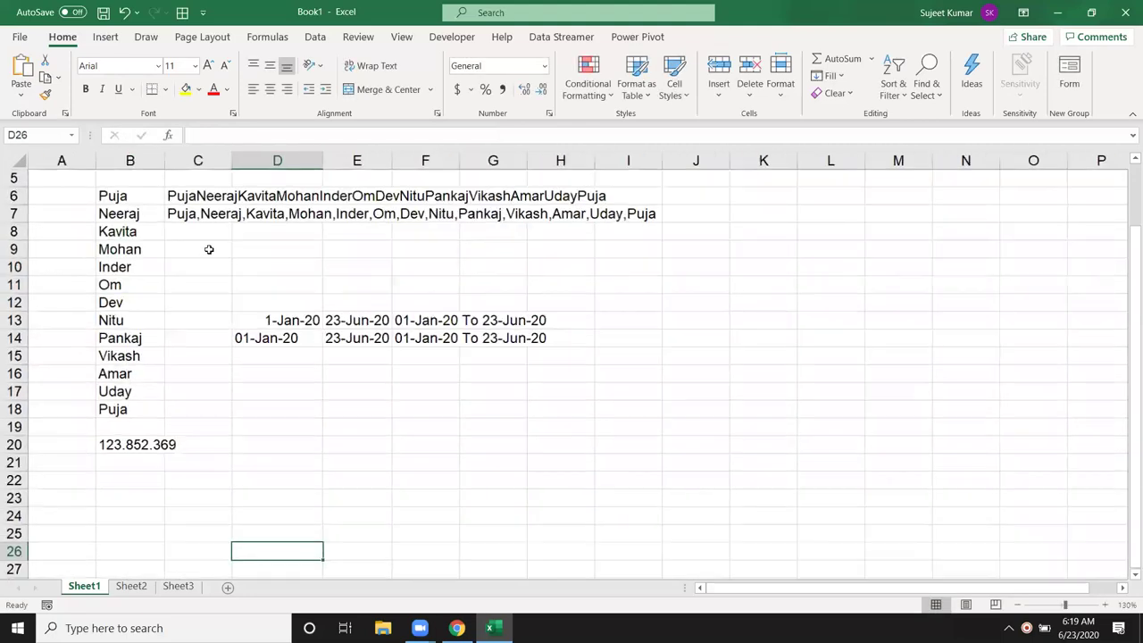
{"action": "scroll", "coordinate": [222, 271], "scroll_direction": "down", "scroll_amount": 2}
{"action": "scroll", "coordinate": [218, 272], "scroll_direction": "up", "scroll_amount": 3}
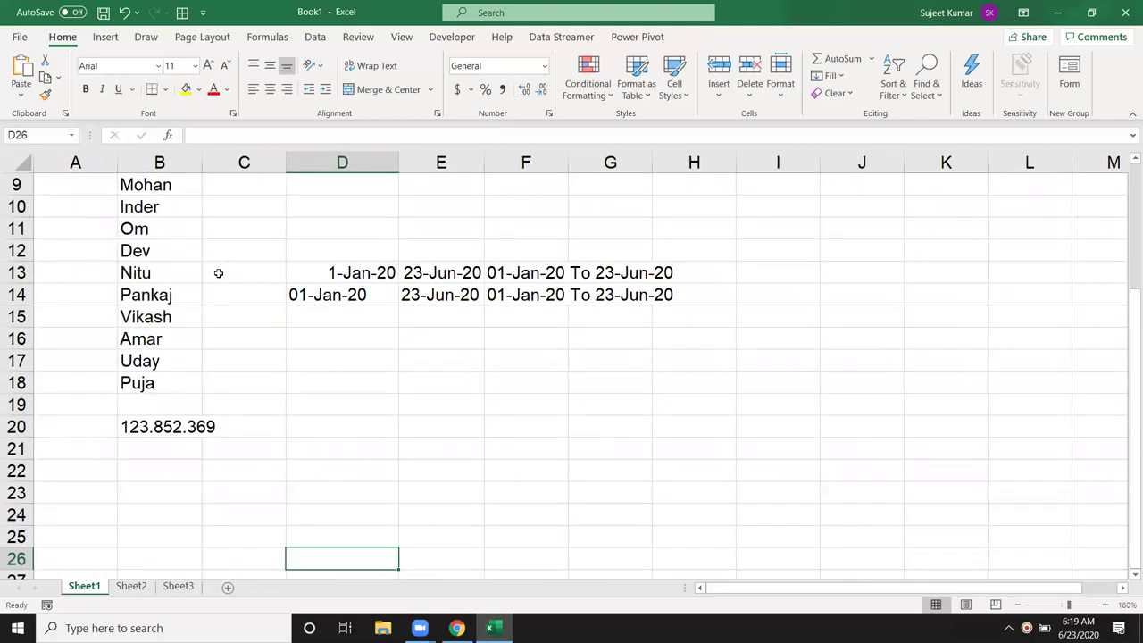
{"action": "scroll", "coordinate": [218, 272], "scroll_direction": "down", "scroll_amount": 1}
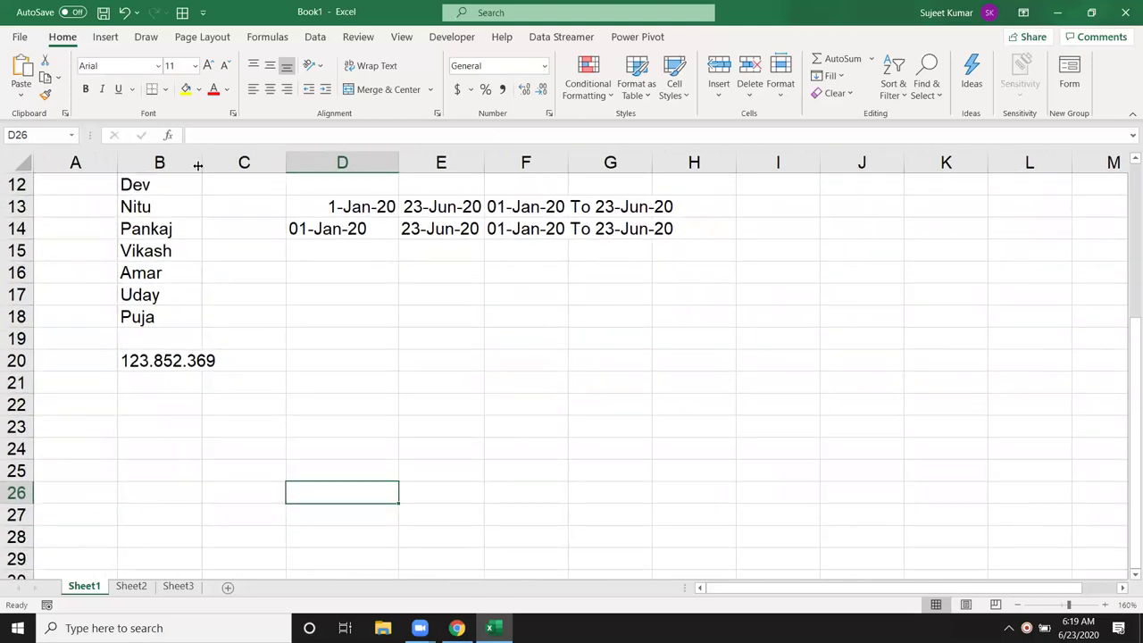
{"action": "left_click_drag", "start_coordinate": [198, 165], "coordinate": [217, 165]}
In C20, enter =LEFT(B20,3) to extract 123
{"action": "left_click", "coordinate": [277, 357]}
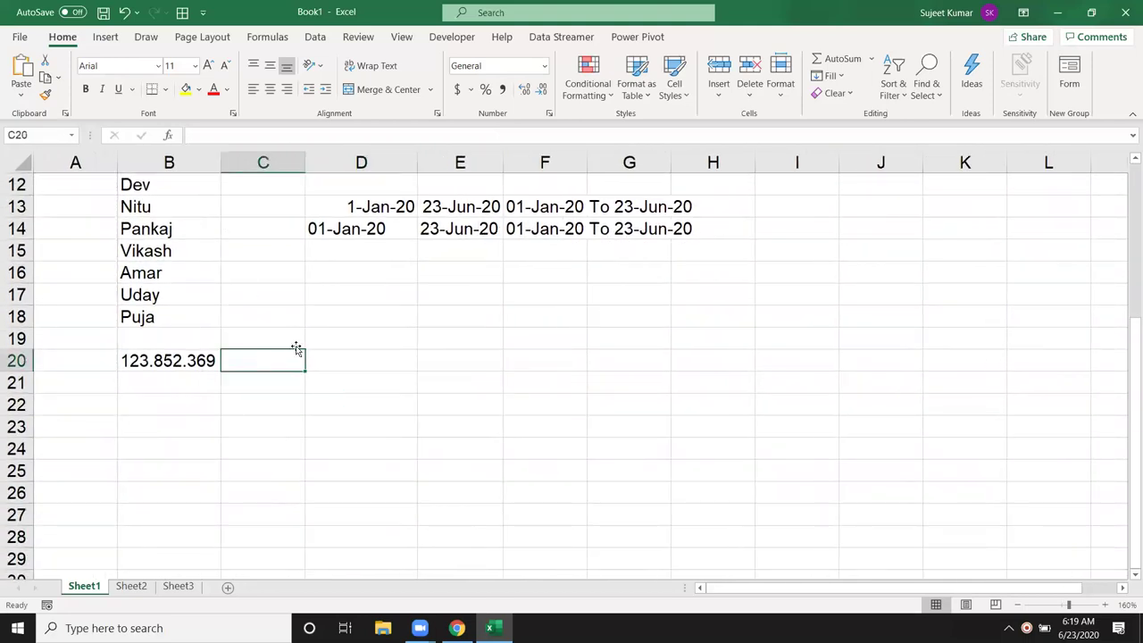
{"action": "type", "text": "=le"}
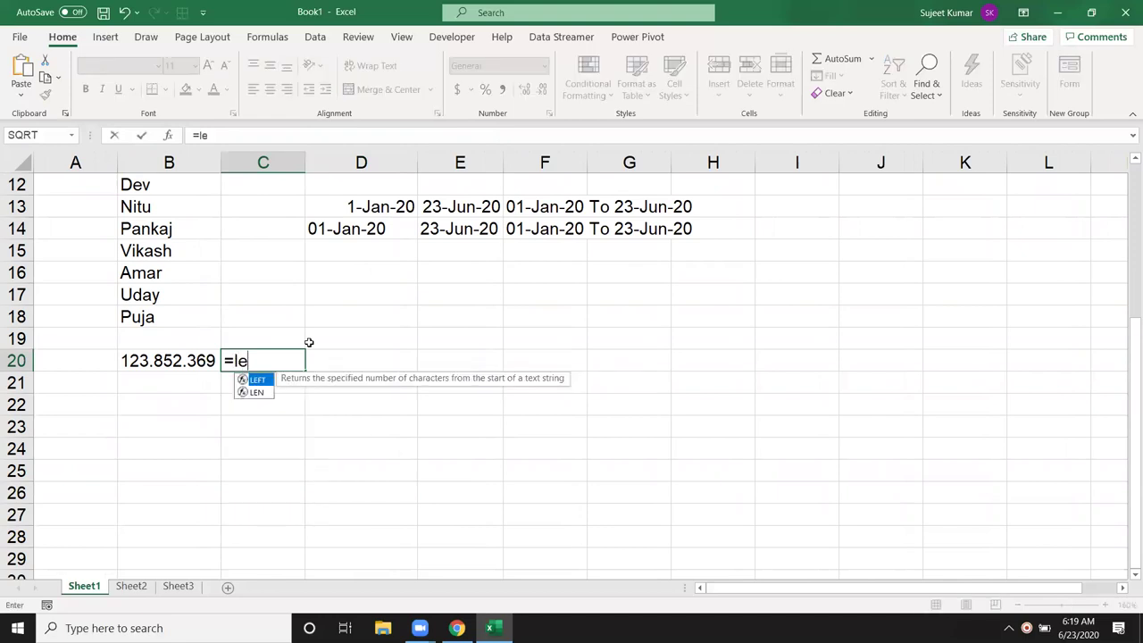
{"action": "key", "text": "Tab"}
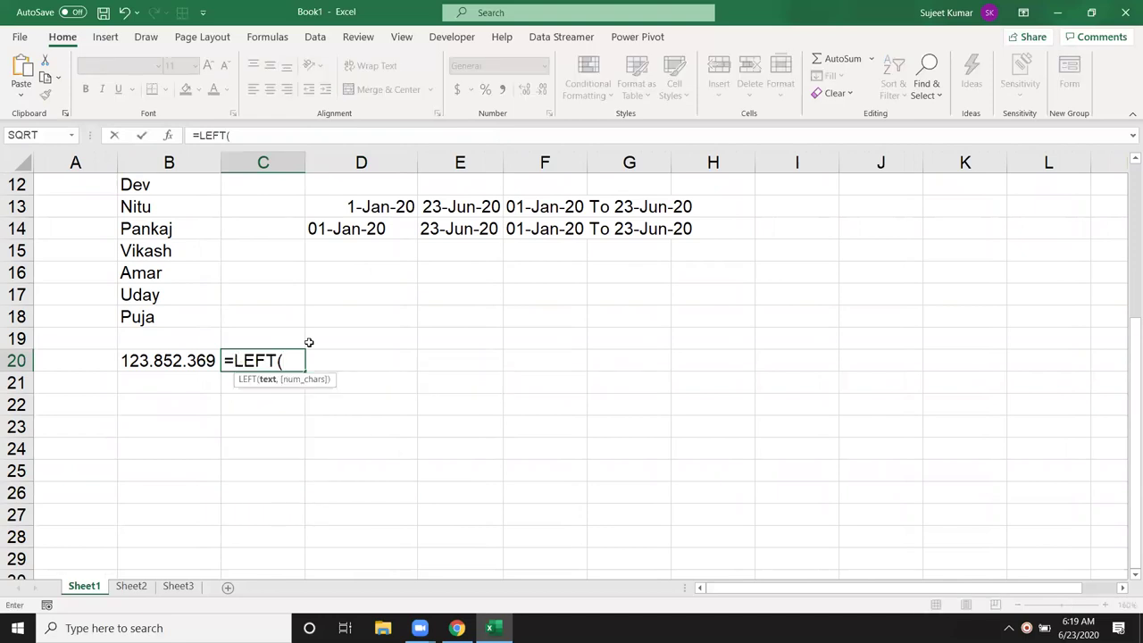
{"action": "left_click", "coordinate": [167, 360]}
{"action": "type", "text": ",3)"}
{"action": "key", "text": "ctrl+Return"}
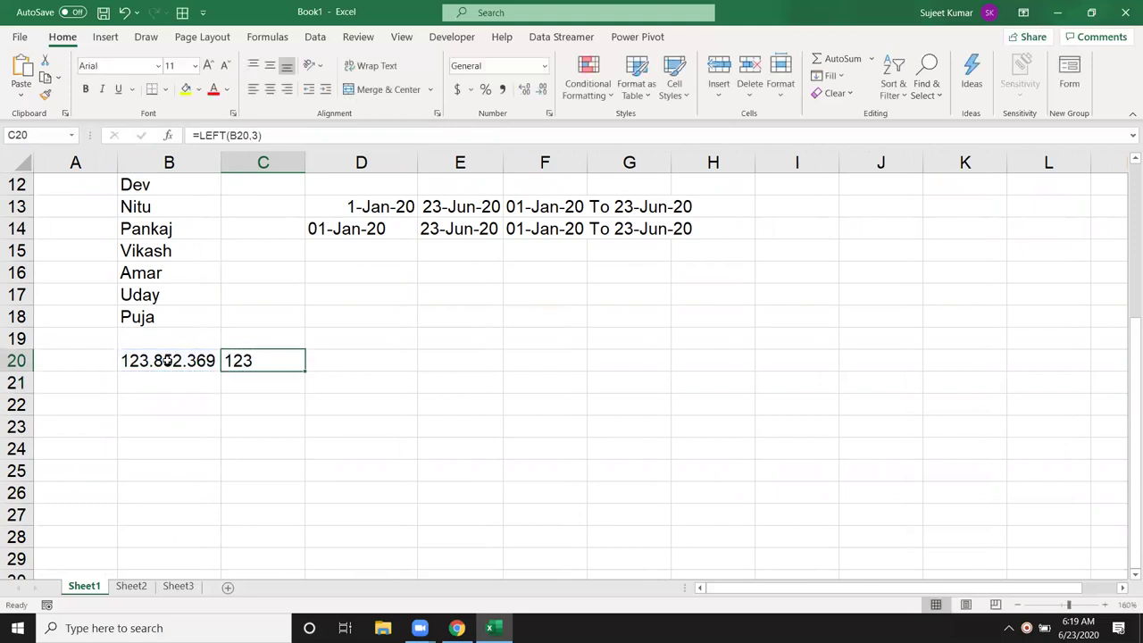
In E20, enter =RIGHT(B20,3) to extract 369
{"action": "key", "text": "Right"}
{"action": "key", "text": "Right"}
{"action": "type", "text": "="}
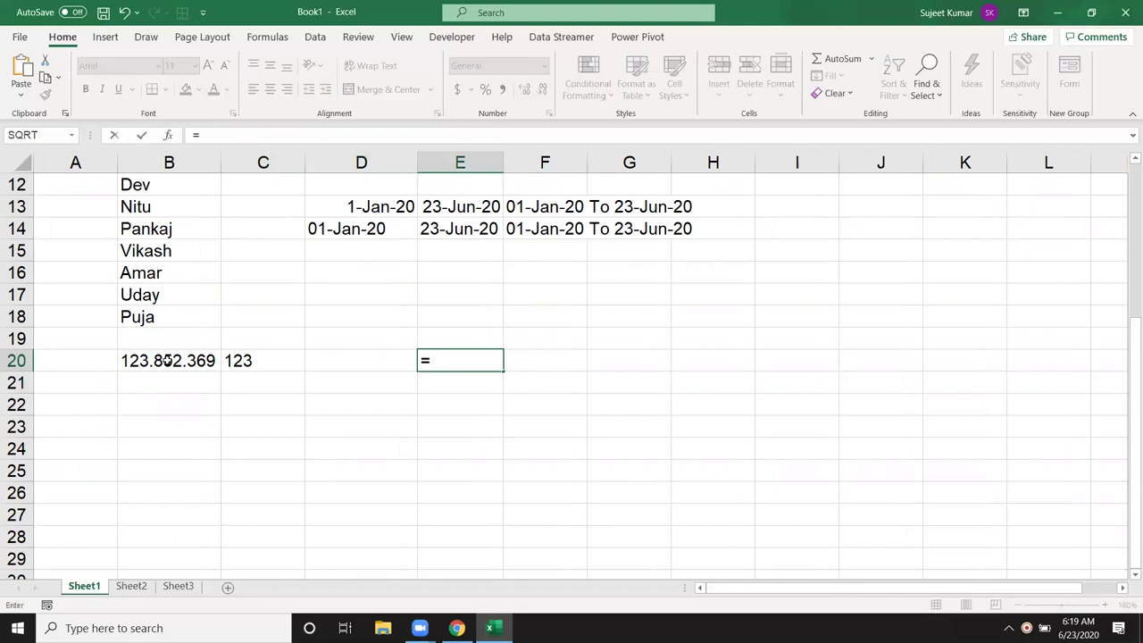
{"action": "type", "text": "ri"}
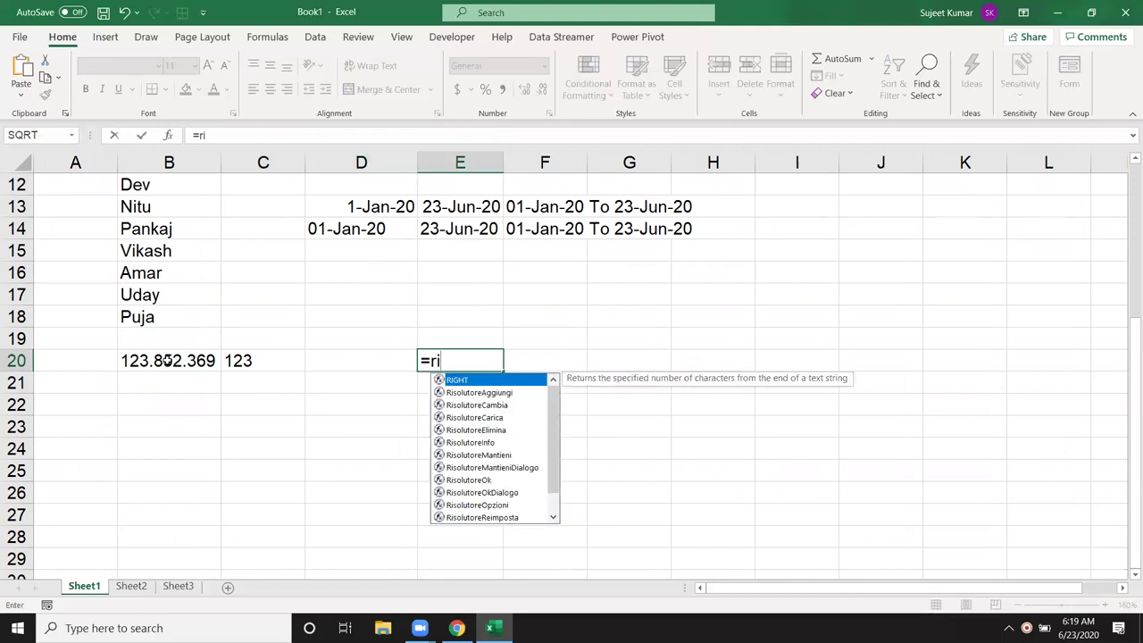
{"action": "key", "text": "Tab"}
{"action": "left_click", "coordinate": [167, 360]}
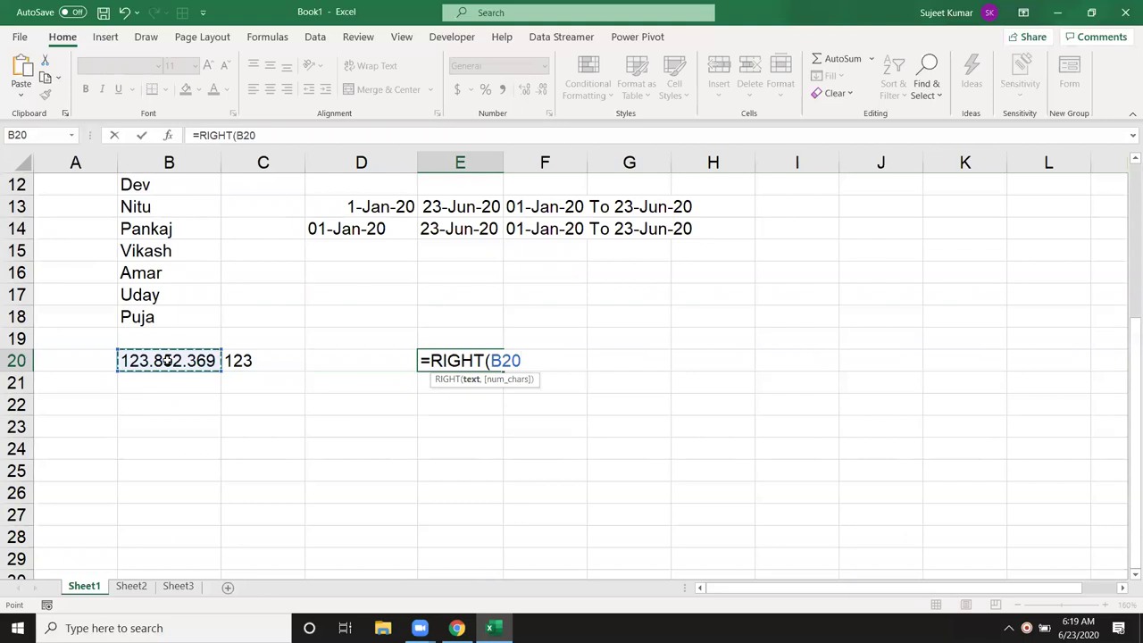
{"action": "type", "text": ",3"}
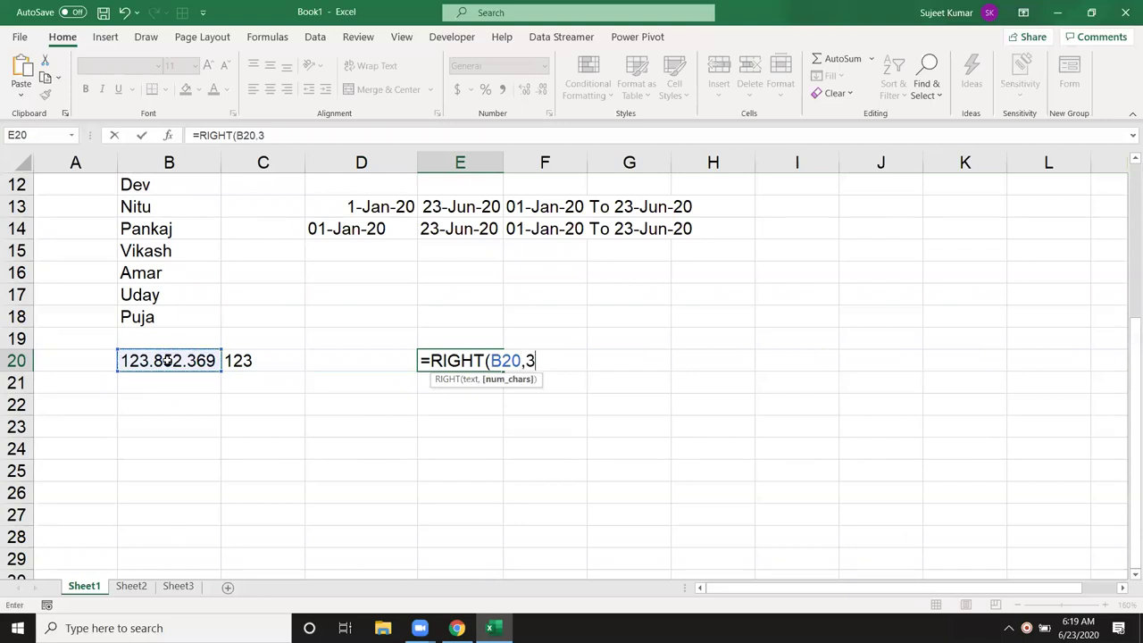
{"action": "type", "text": ")"}
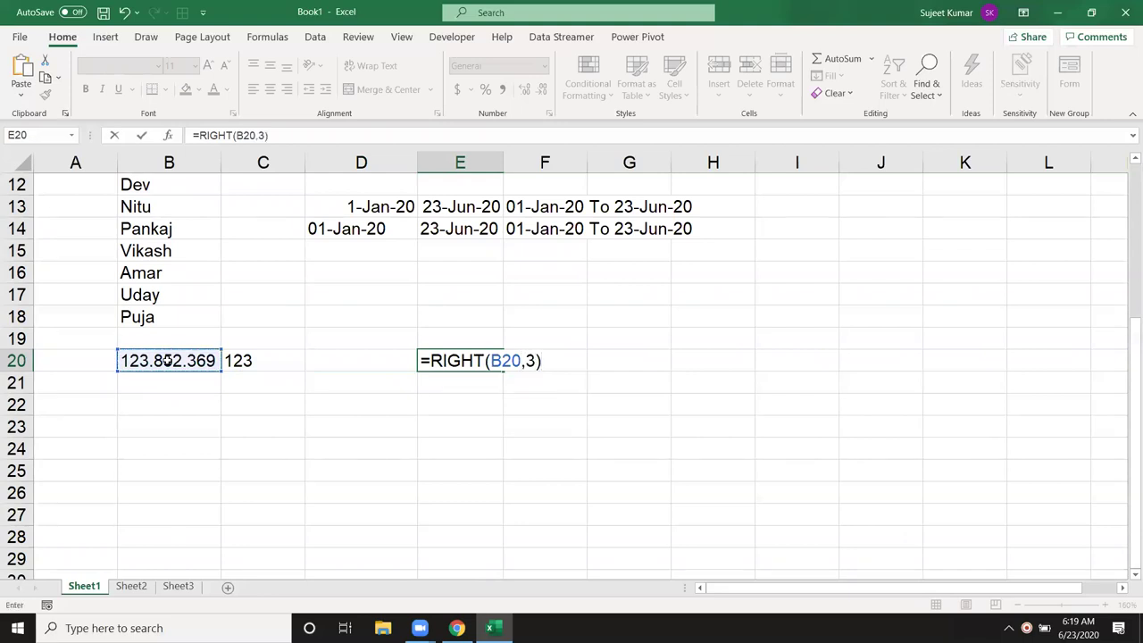
{"action": "key", "text": "Return"}
{"action": "key", "text": "Up"}
In D20, enter =MID(B20,5,3) to extract 852
{"action": "key", "text": "Left"}
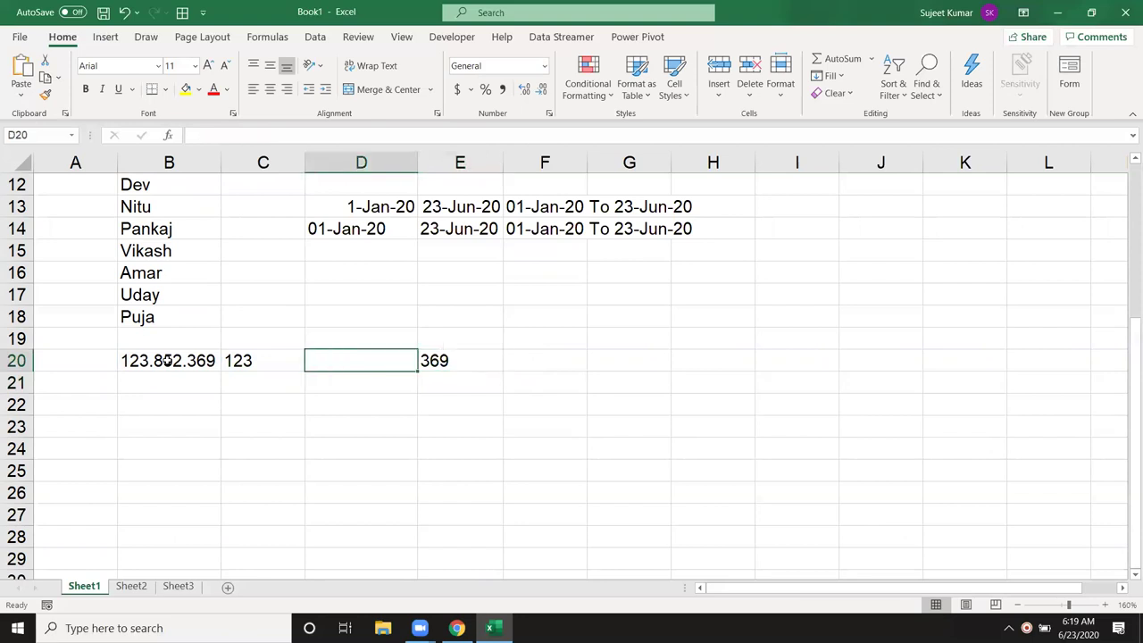
{"action": "type", "text": "=mid"}
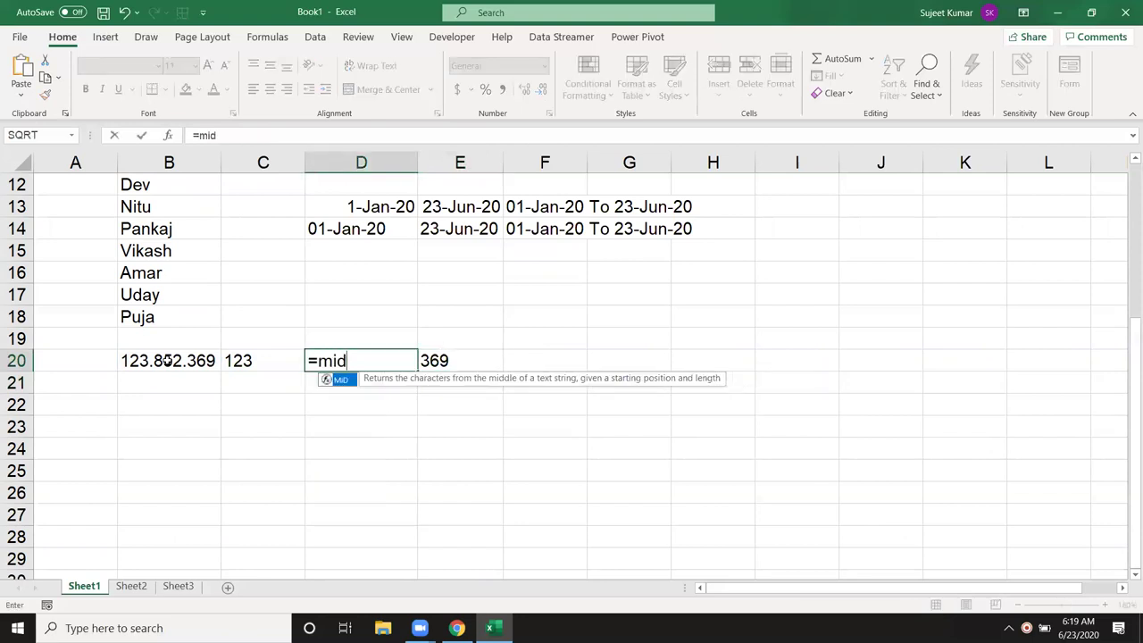
{"action": "key", "text": "Tab"}
{"action": "key", "text": "Left"}
{"action": "key", "text": "Left"}
{"action": "key", "text": "Left"}
{"action": "key", "text": "Right"}
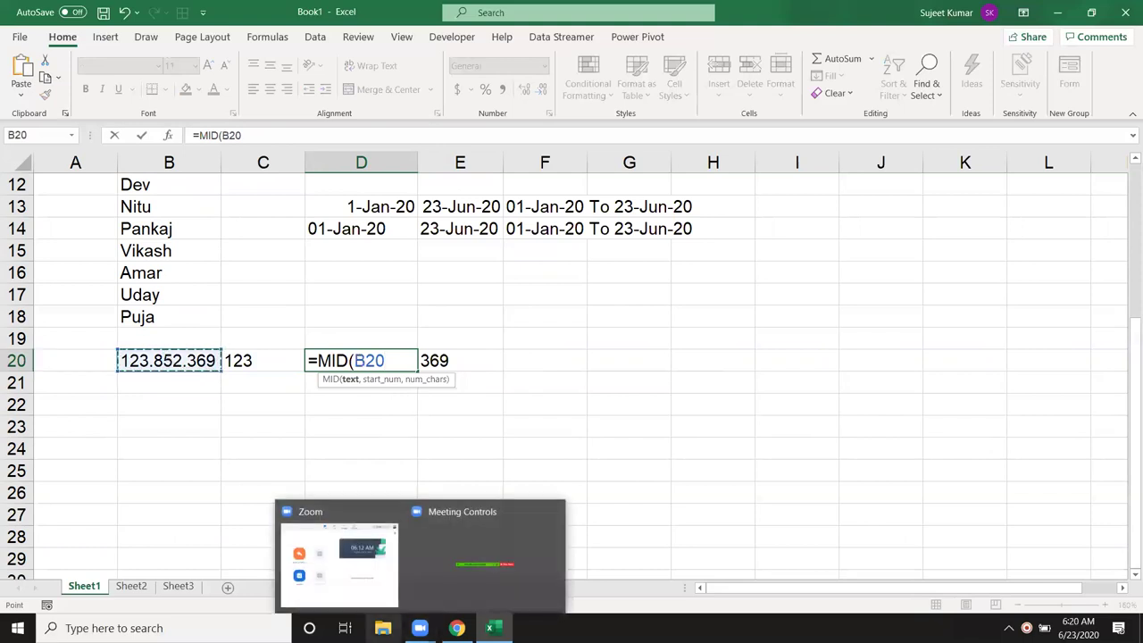
{"action": "type", "text": ","}
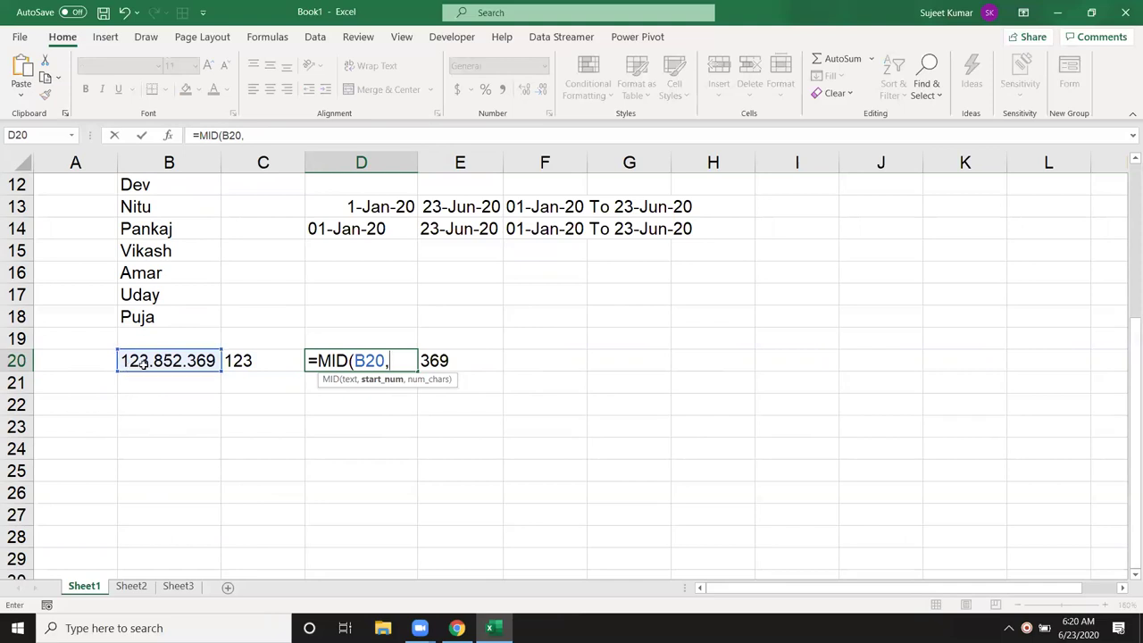
{"action": "type", "text": "4"}
{"action": "key", "text": "BackSpace"}
{"action": "type", "text": "5,3"}
{"action": "key", "text": "Return"}
{"action": "key", "text": "Up"}
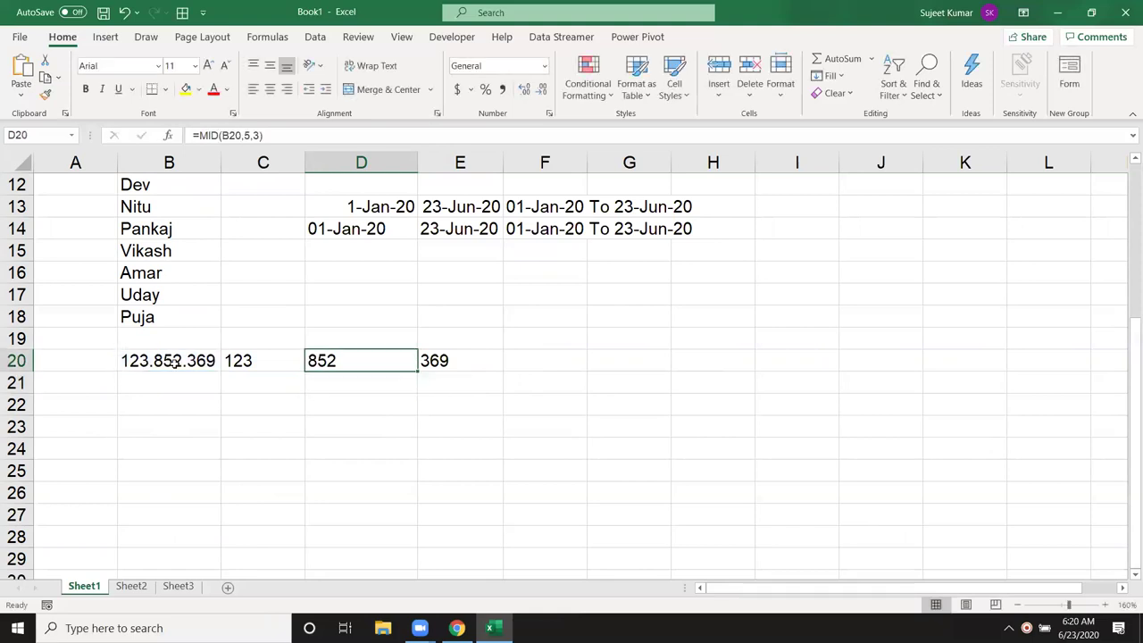
{"action": "key", "text": "Left"}
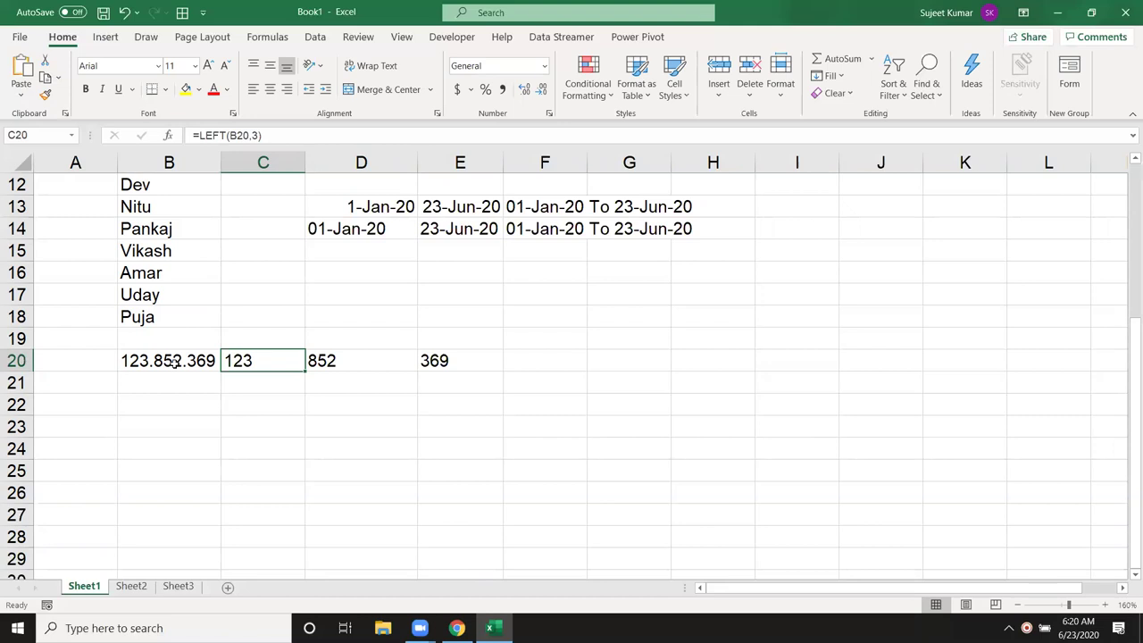
Enter a sample e-mail address in B22
{"action": "left_click", "coordinate": [186, 404]}
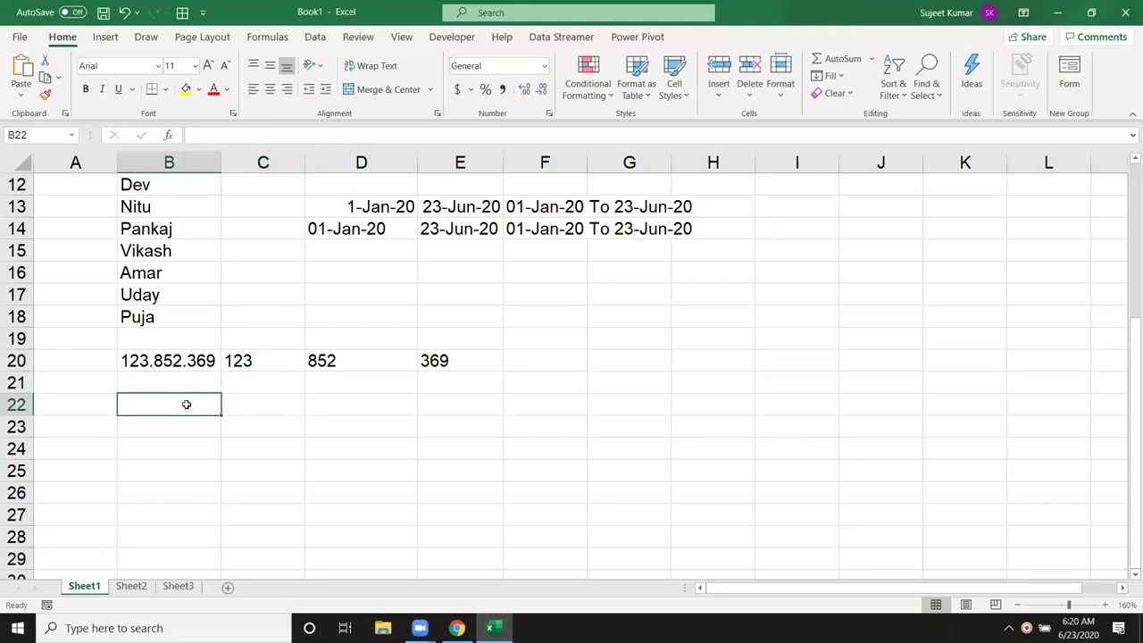
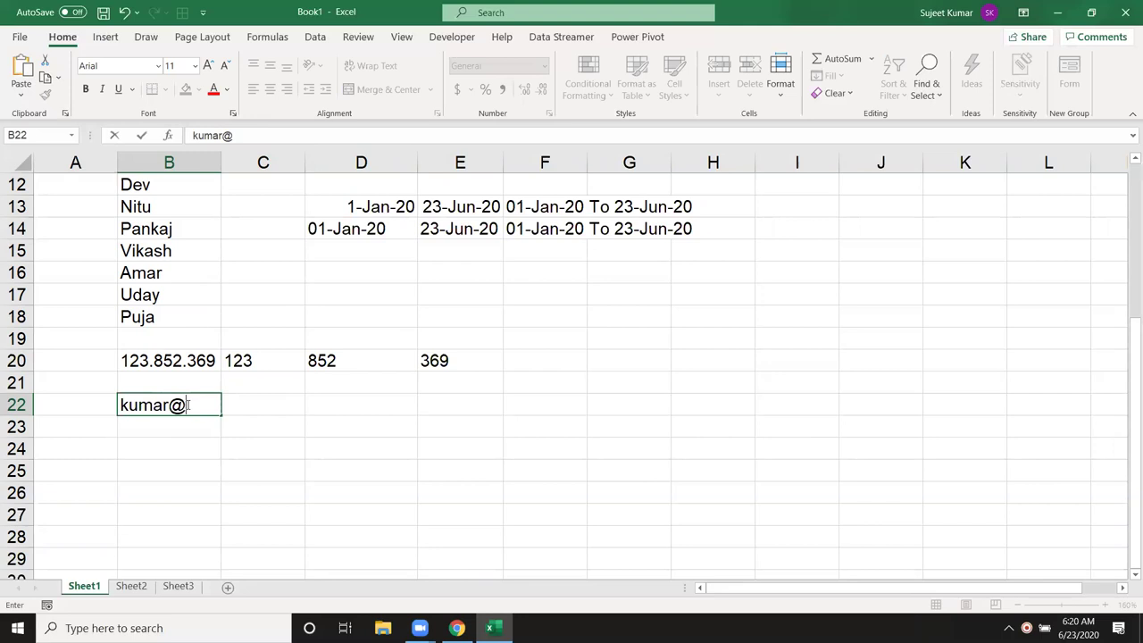
{"action": "key", "text": "Return"}
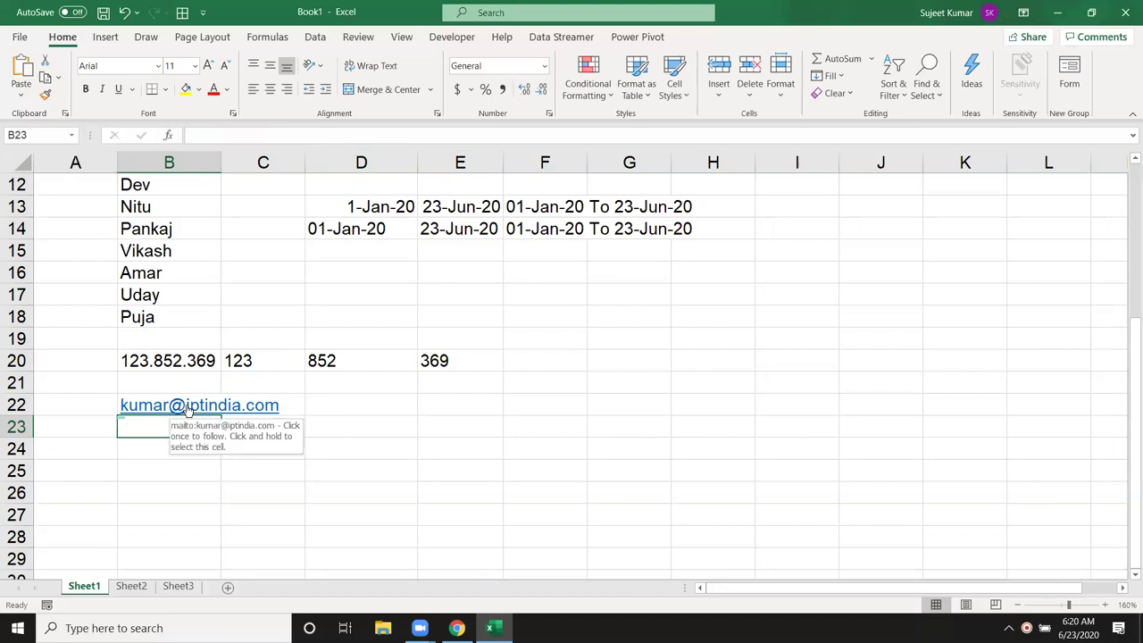
Add the headings ID in D21 and Site in E21
{"action": "left_click", "coordinate": [187, 410]}
{"action": "key", "text": "Right"}
{"action": "key", "text": "Up"}
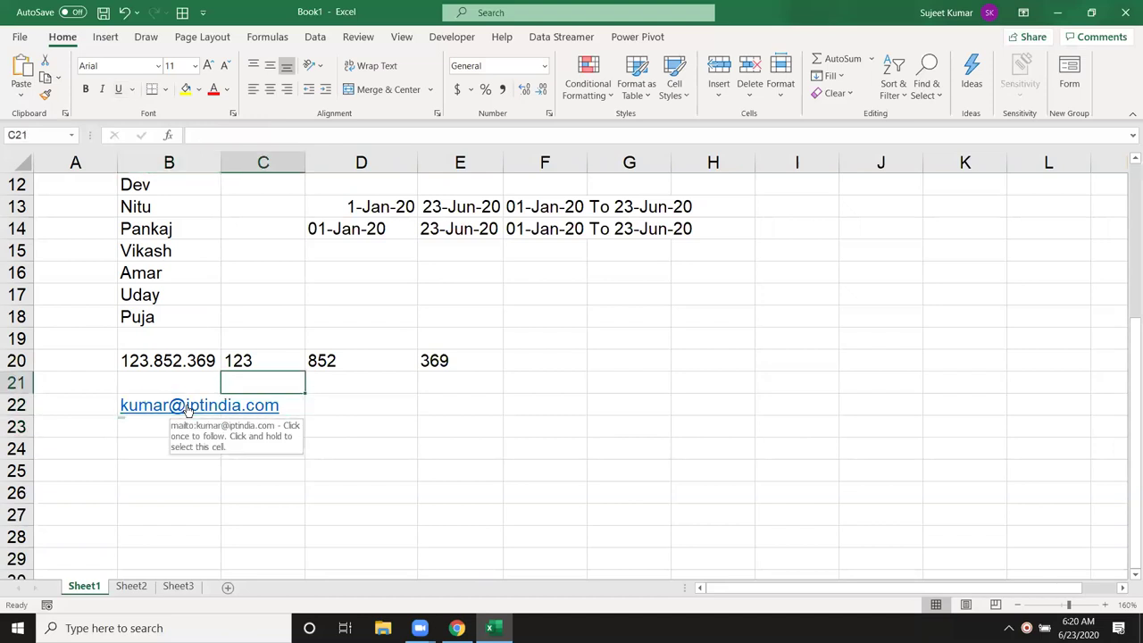
{"action": "key", "text": "Right"}
{"action": "type", "text": "ID"}
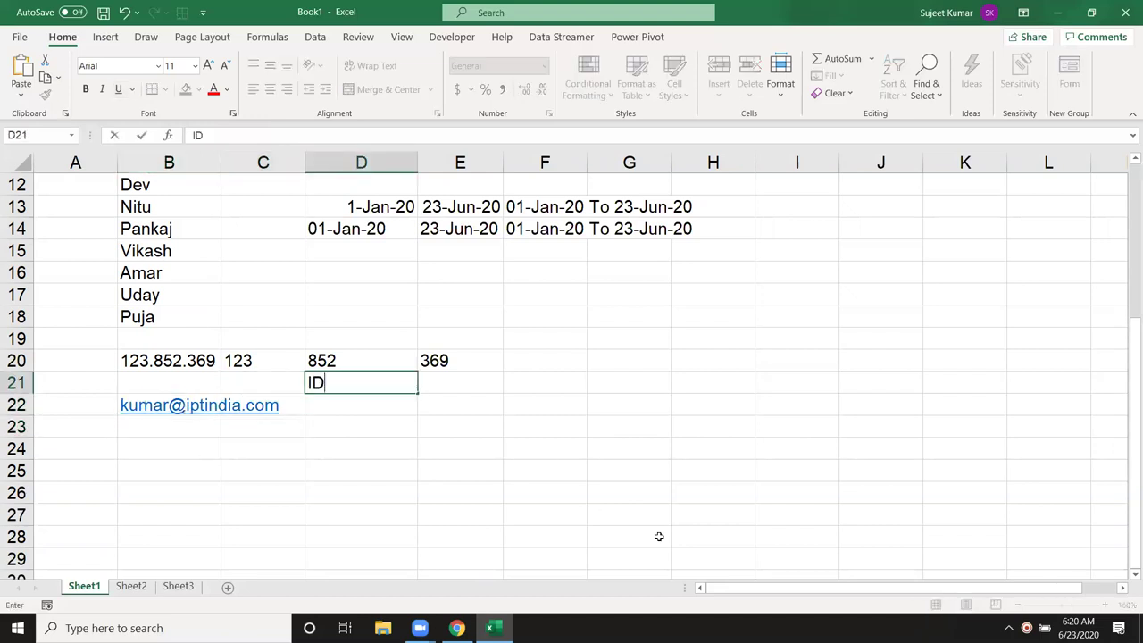
{"action": "key", "text": "Tab"}
{"action": "type", "text": "Si"}
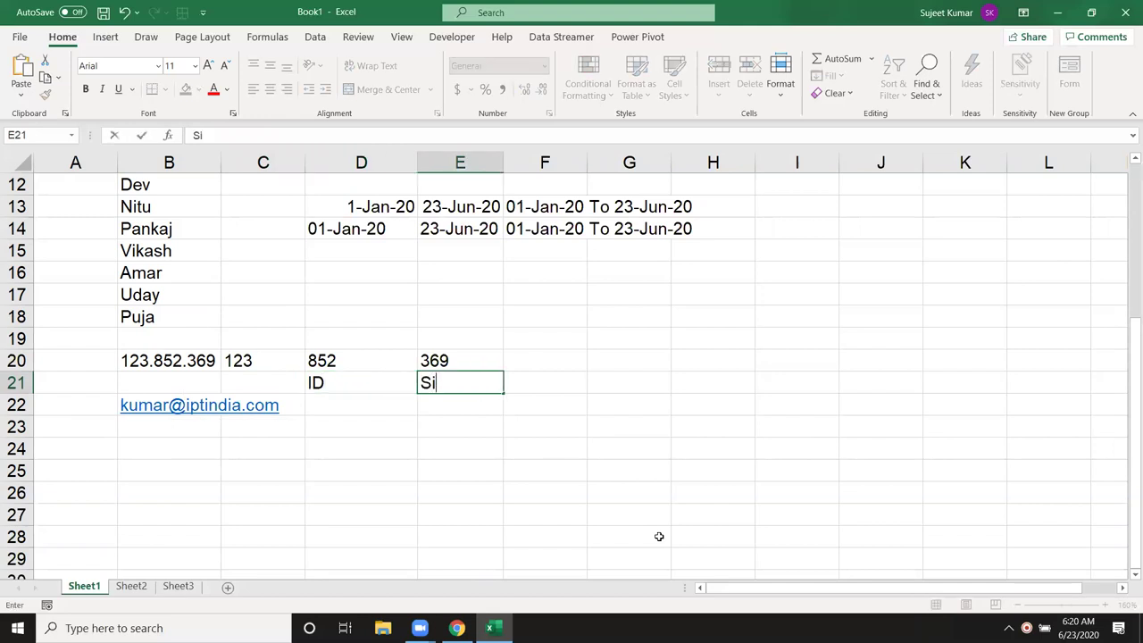
{"action": "type", "text": "te"}
{"action": "key", "text": "Return"}
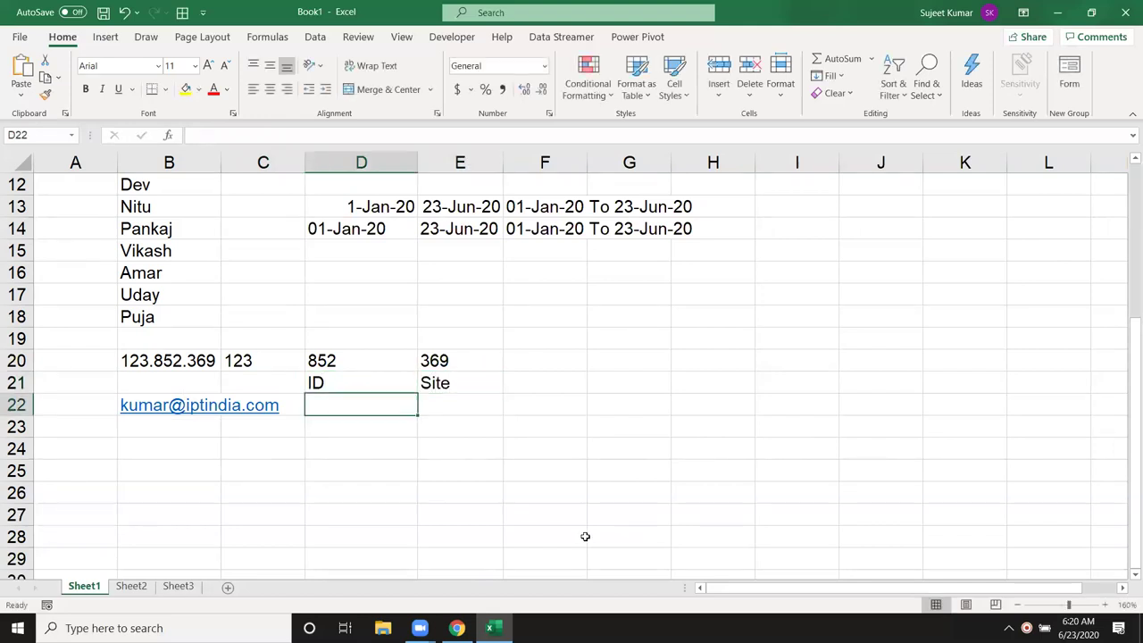
{"action": "left_click_drag", "start_coordinate": [130, 431], "coordinate": [130, 540]}
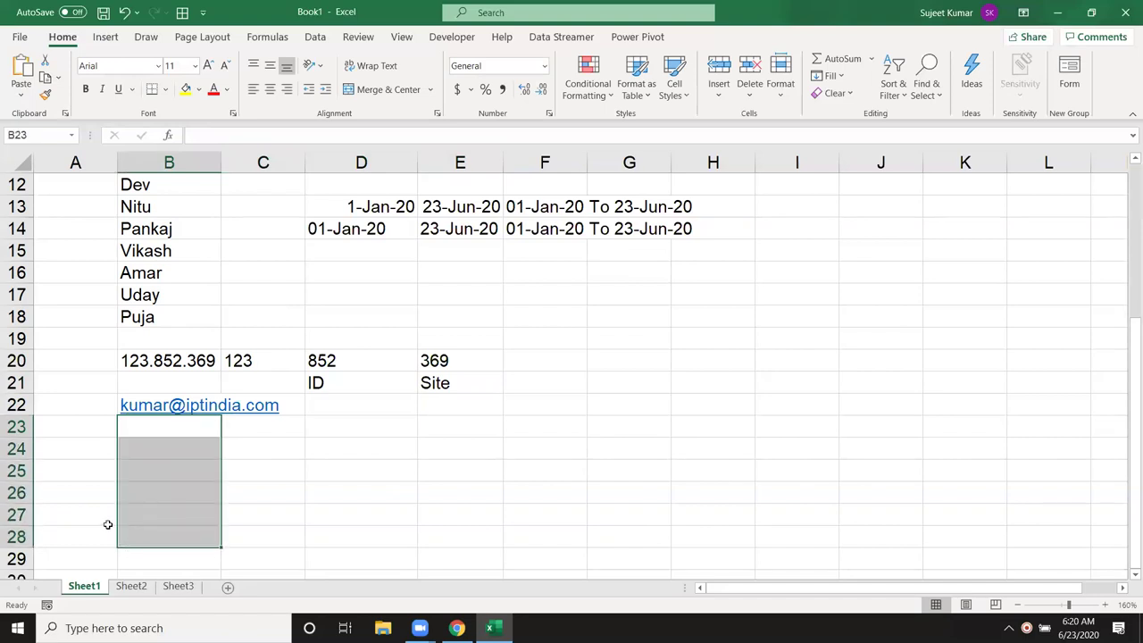
{"action": "left_click", "coordinate": [260, 356]}
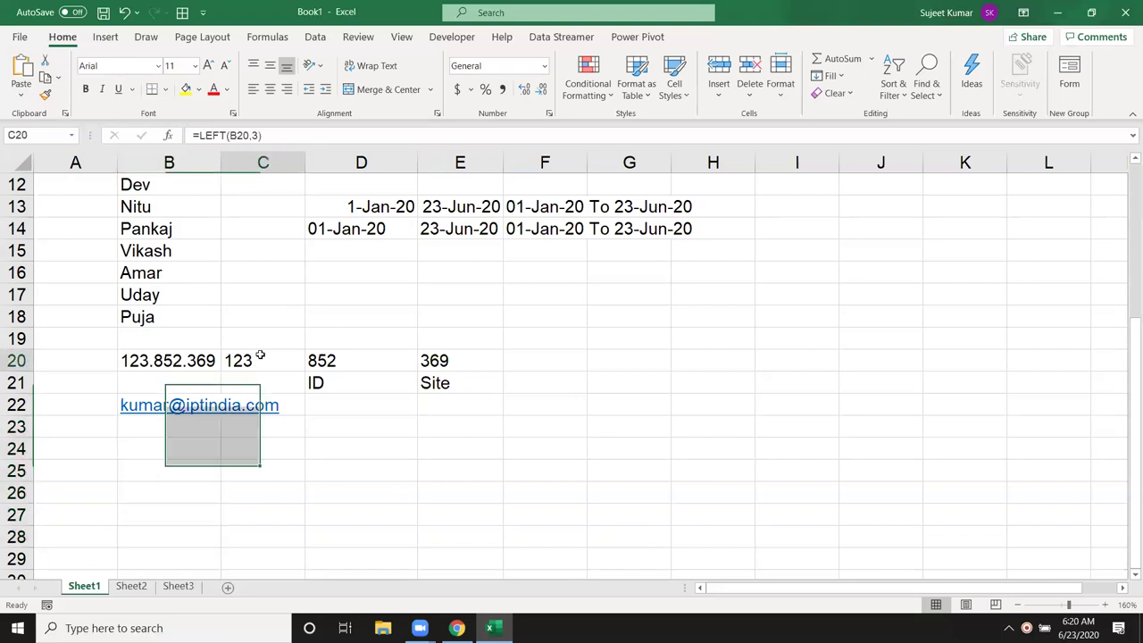
{"action": "left_click_drag", "start_coordinate": [260, 355], "coordinate": [429, 355]}
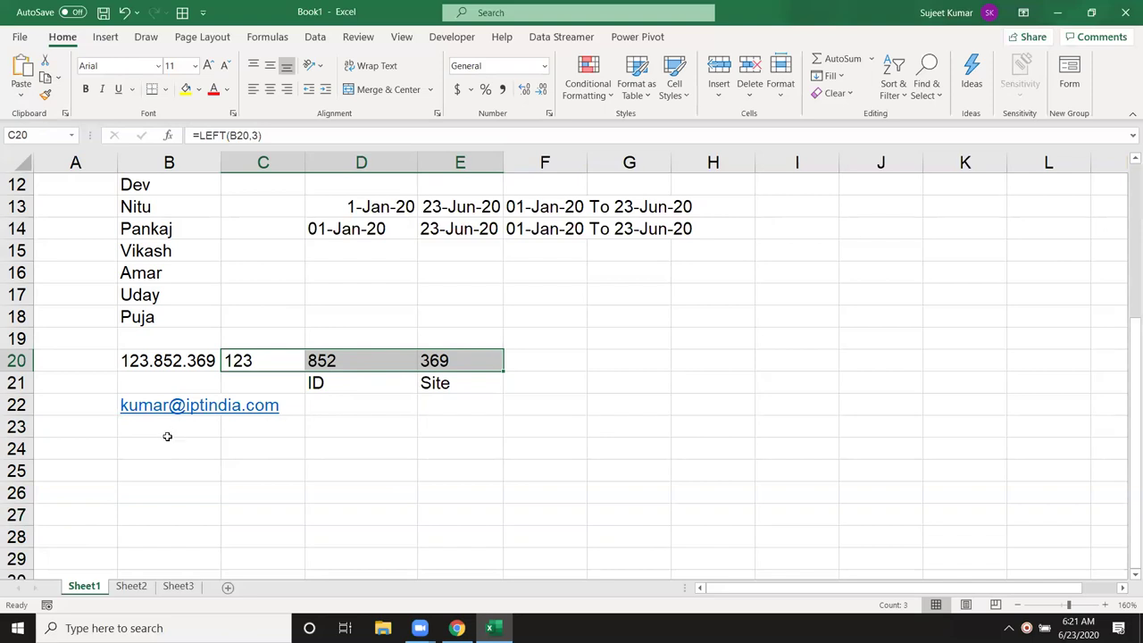
{"action": "left_click", "coordinate": [167, 426]}
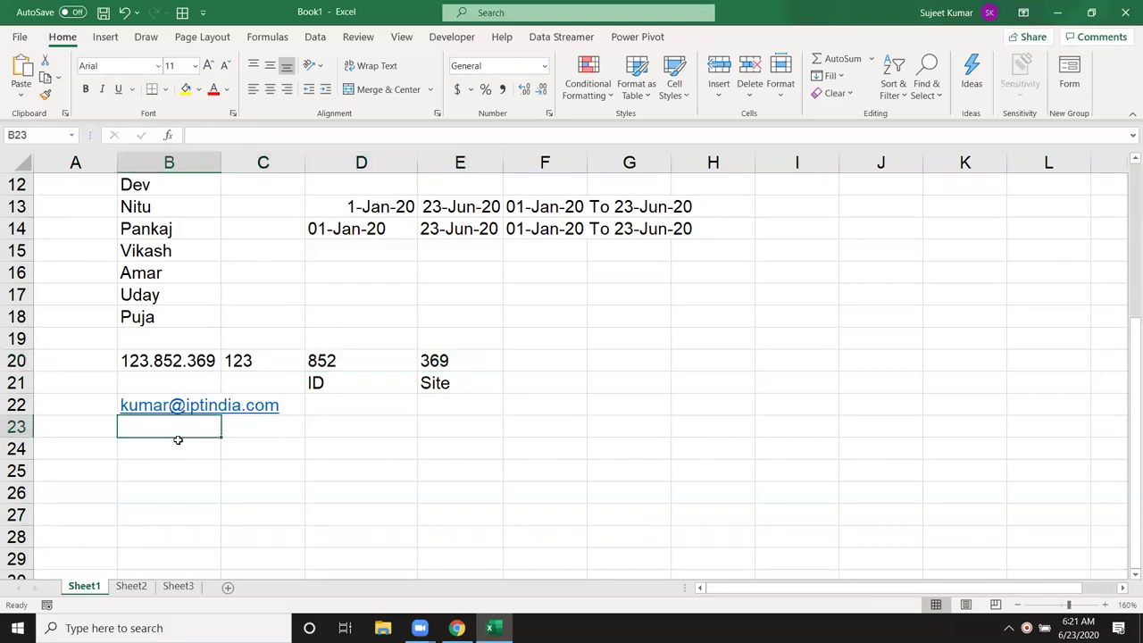
Enter =FIND("@",B22,1) in D23, which returns 6 as the @ position
{"action": "left_click", "coordinate": [288, 427]}
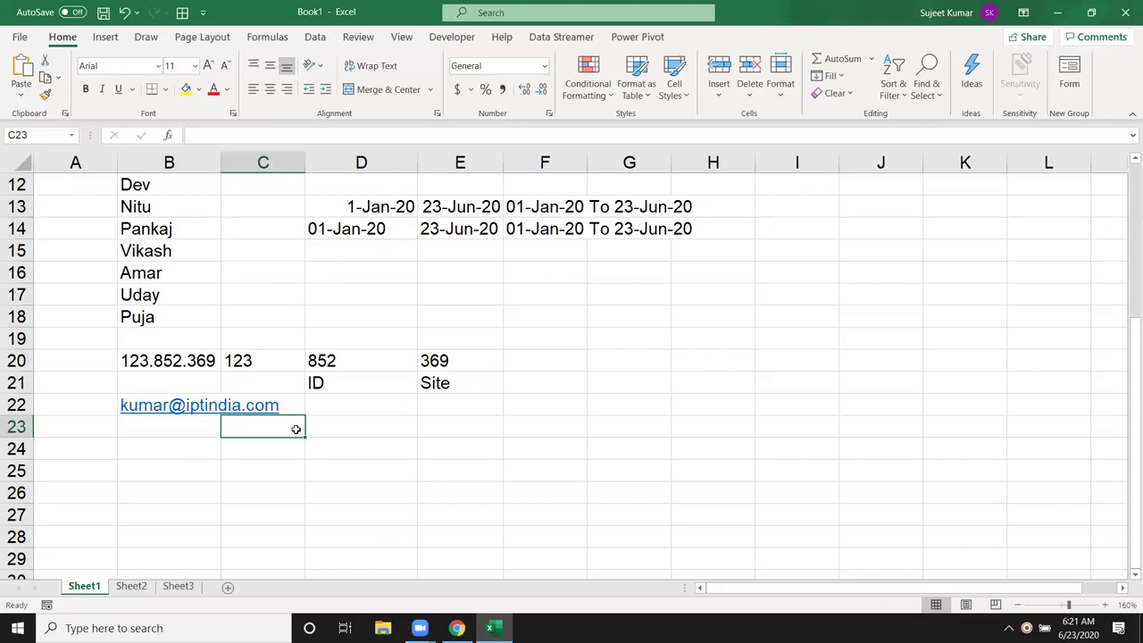
{"action": "left_click", "coordinate": [316, 432]}
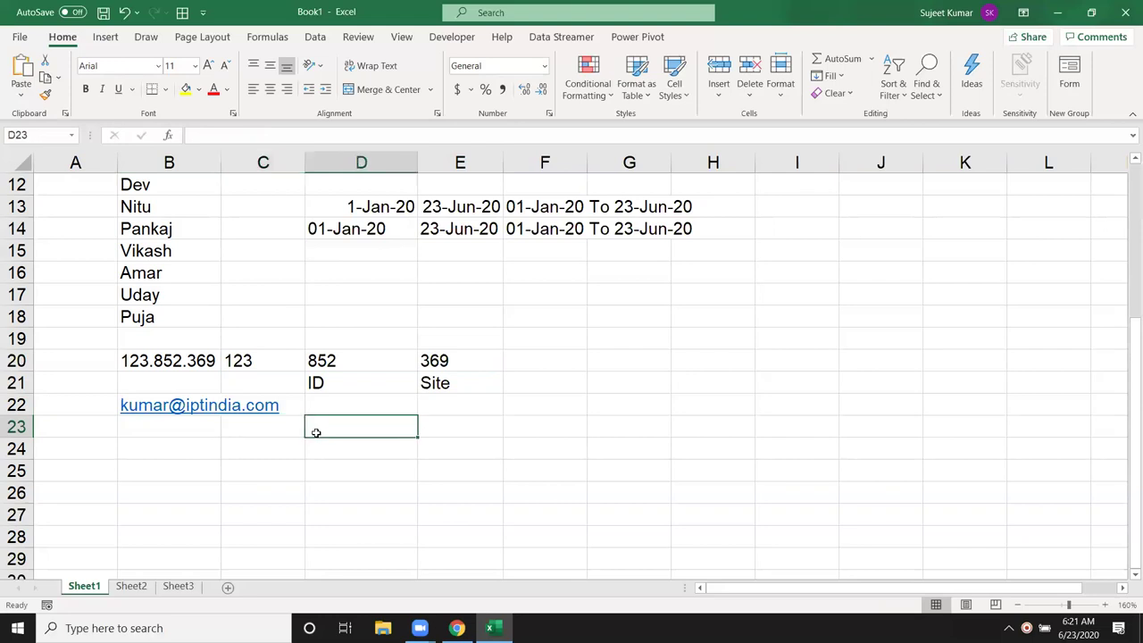
{"action": "type", "text": "="}
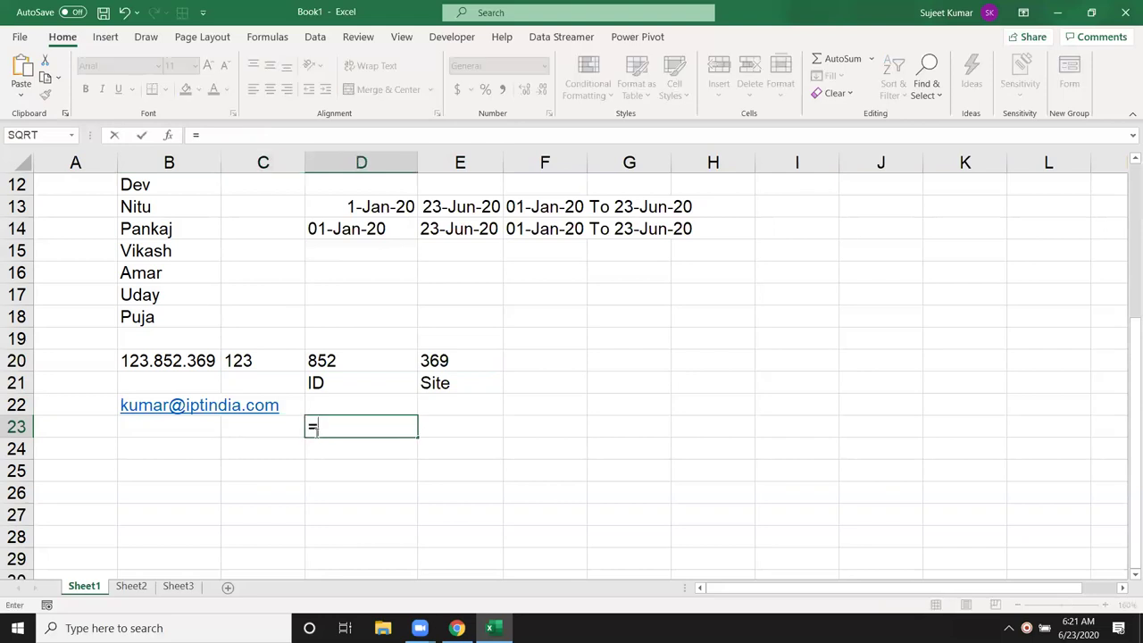
{"action": "type", "text": "find"}
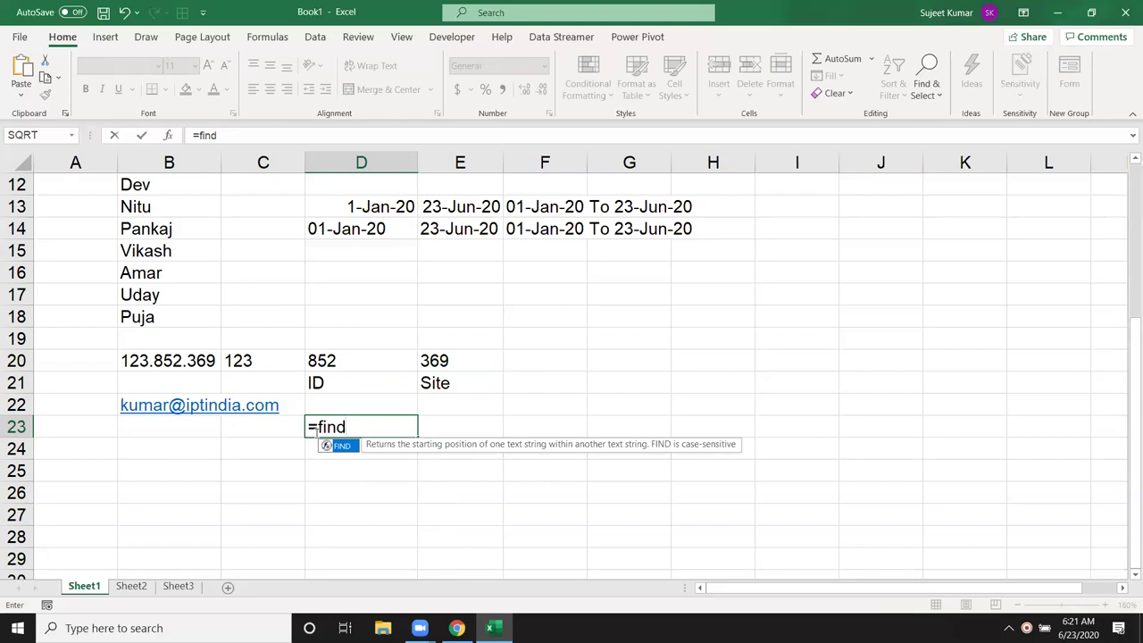
{"action": "key", "text": "Tab"}
{"action": "type", "text": "\"@\","}
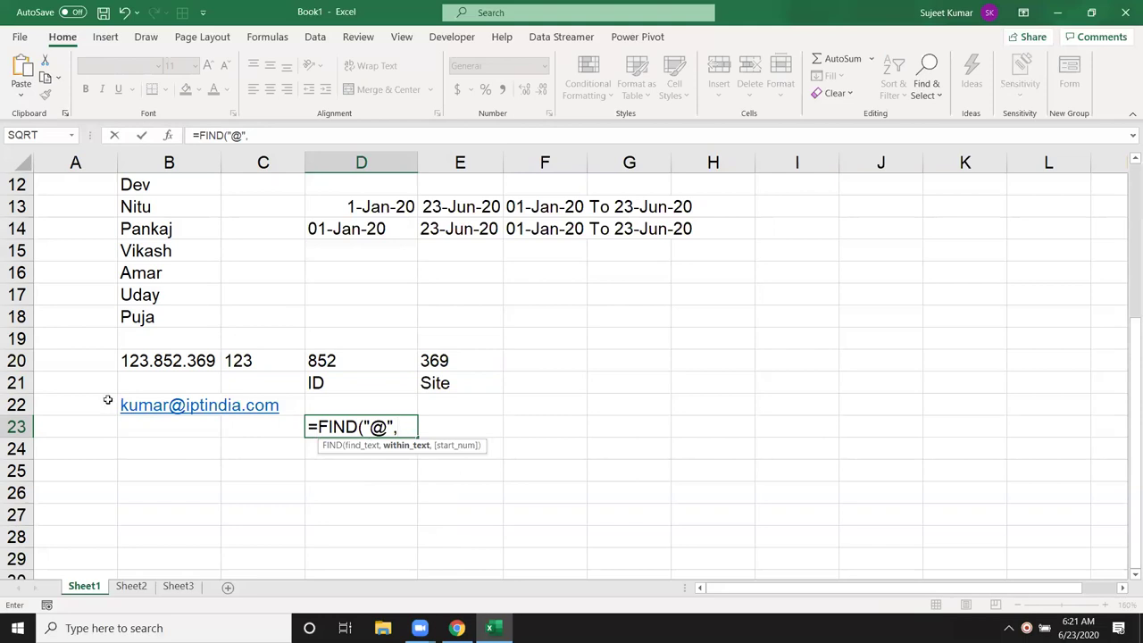
{"action": "left_click", "coordinate": [132, 403]}
{"action": "type", "text": ",1)"}
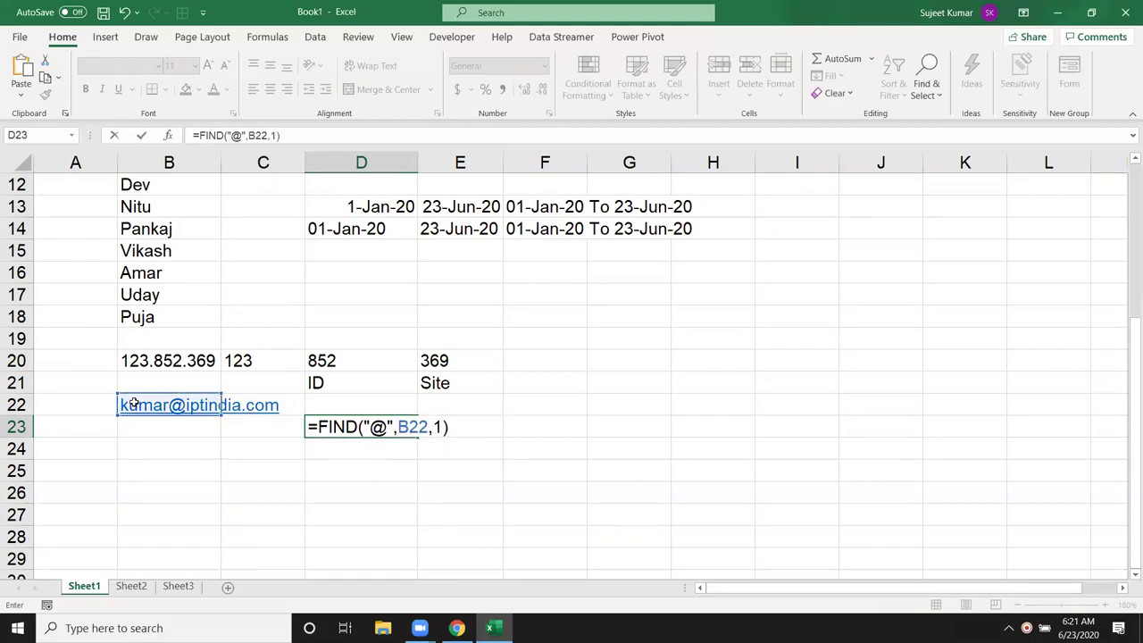
{"action": "key", "text": "Return"}
{"action": "key", "text": "Up"}
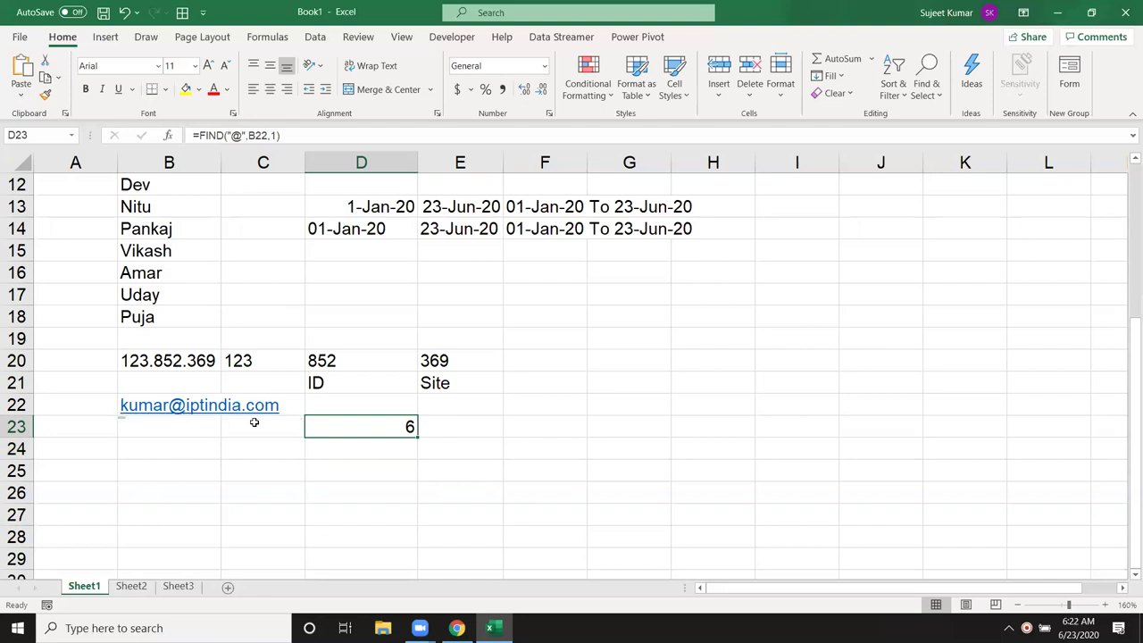
{"action": "left_click", "coordinate": [366, 399]}
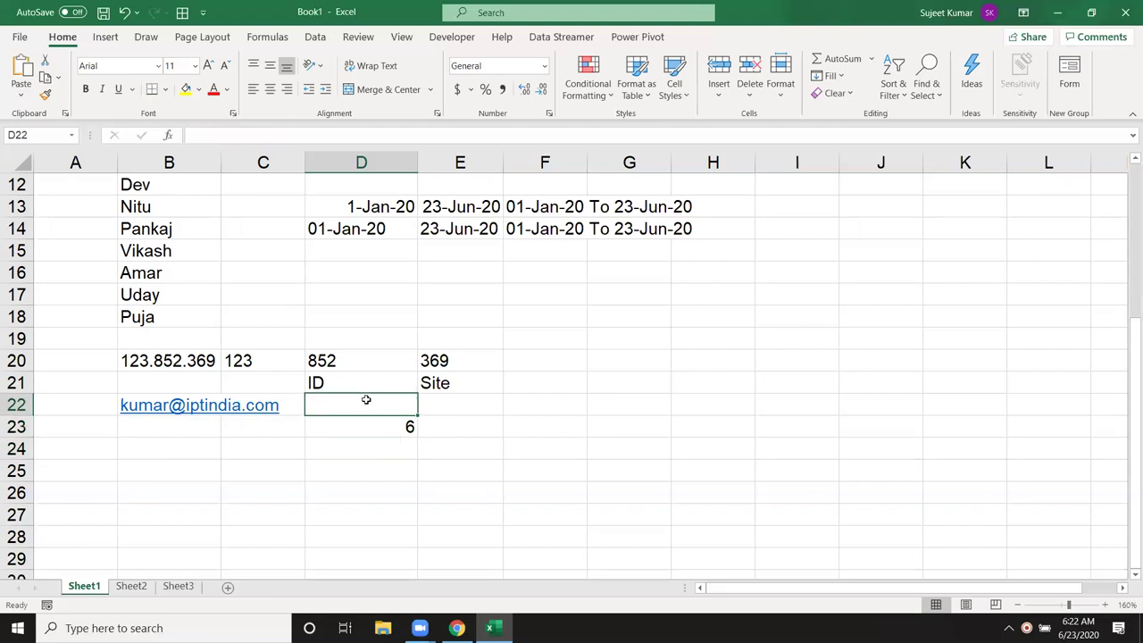
Enter =LEFT(B22,D23-1) in D22 to extract the text before the @
{"action": "type", "text": "=le"}
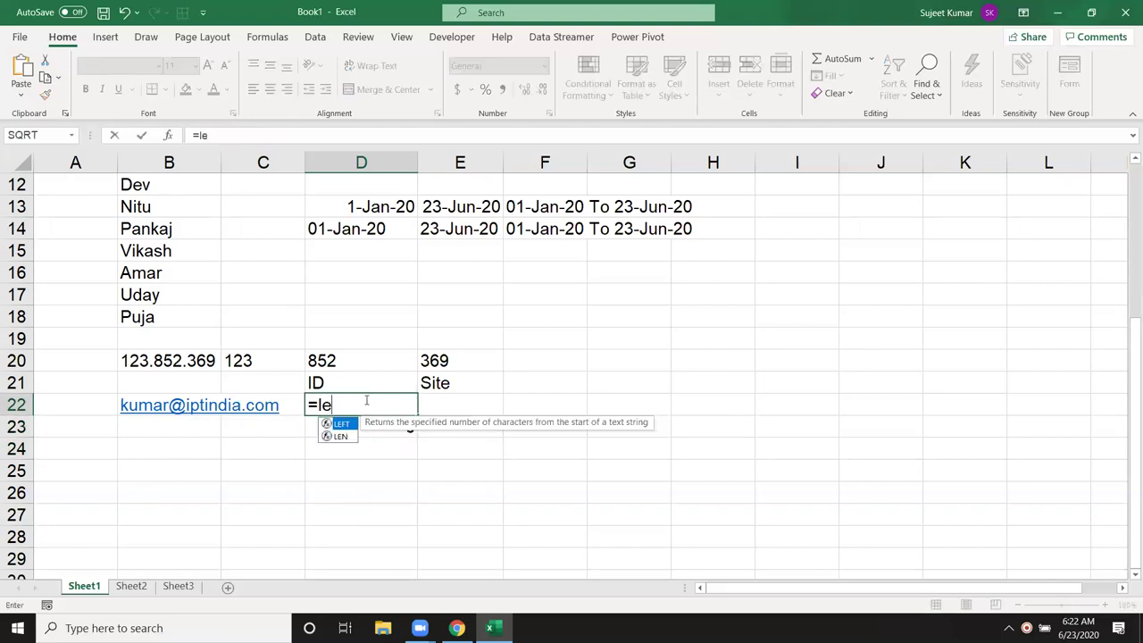
{"action": "key", "text": "Tab"}
{"action": "key", "text": "Left"}
{"action": "key", "text": "Left"}
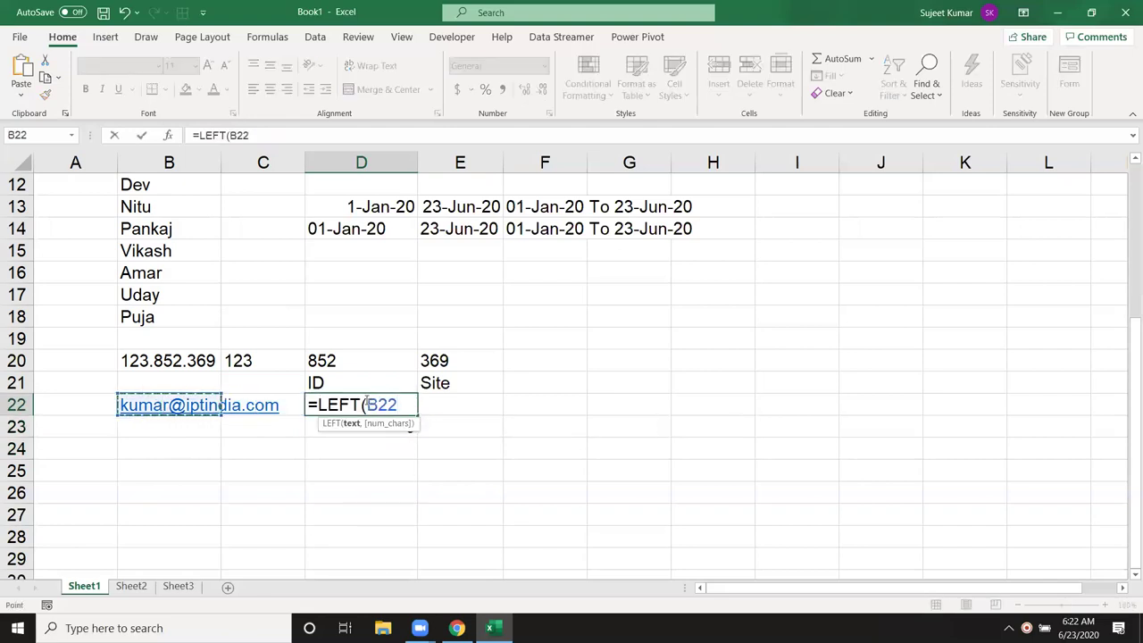
{"action": "type", "text": ","}
{"action": "key", "text": "Down"}
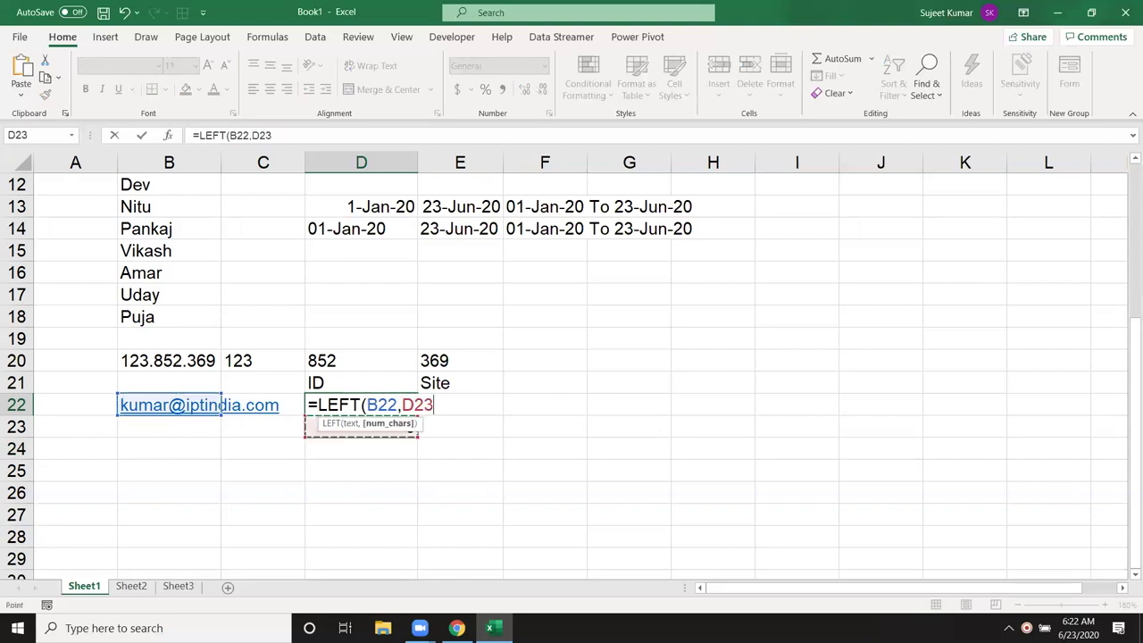
{"action": "type", "text": "-1"}
{"action": "type", "text": ")"}
{"action": "key", "text": "Return"}
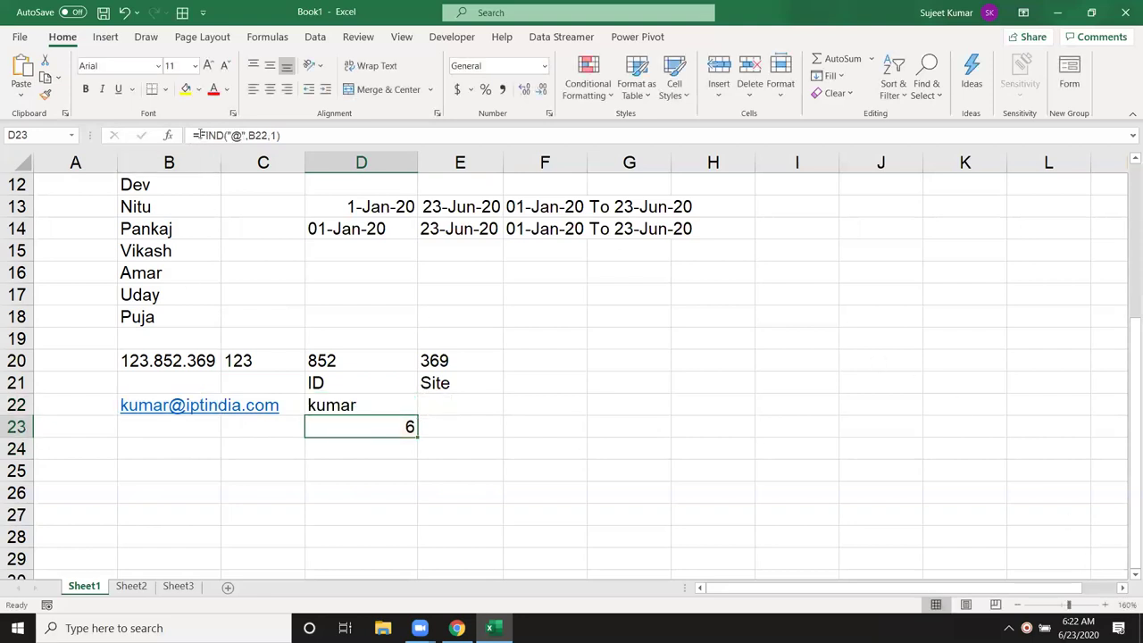
Replace D23 in D22's formula with FIND("@",B22,1), giving =LEFT(B22,FIND("@",B22,1)-1)
{"action": "left_click_drag", "start_coordinate": [200, 135], "coordinate": [280, 136]}
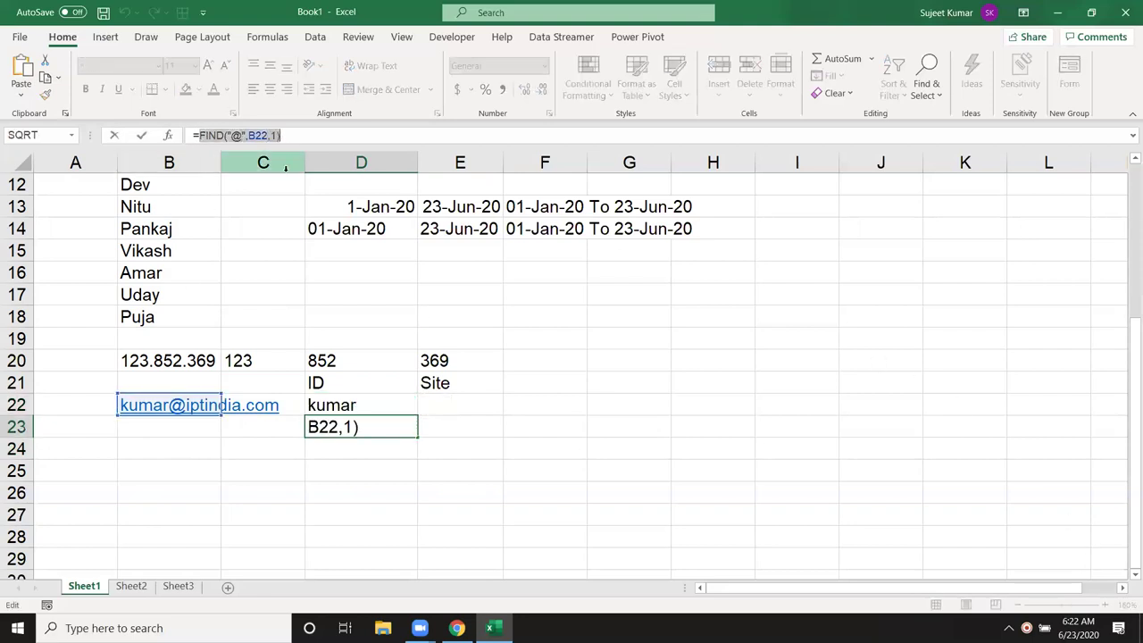
{"action": "key", "text": "Escape"}
{"action": "left_click", "coordinate": [375, 405]}
{"action": "double_click", "coordinate": [375, 405]}
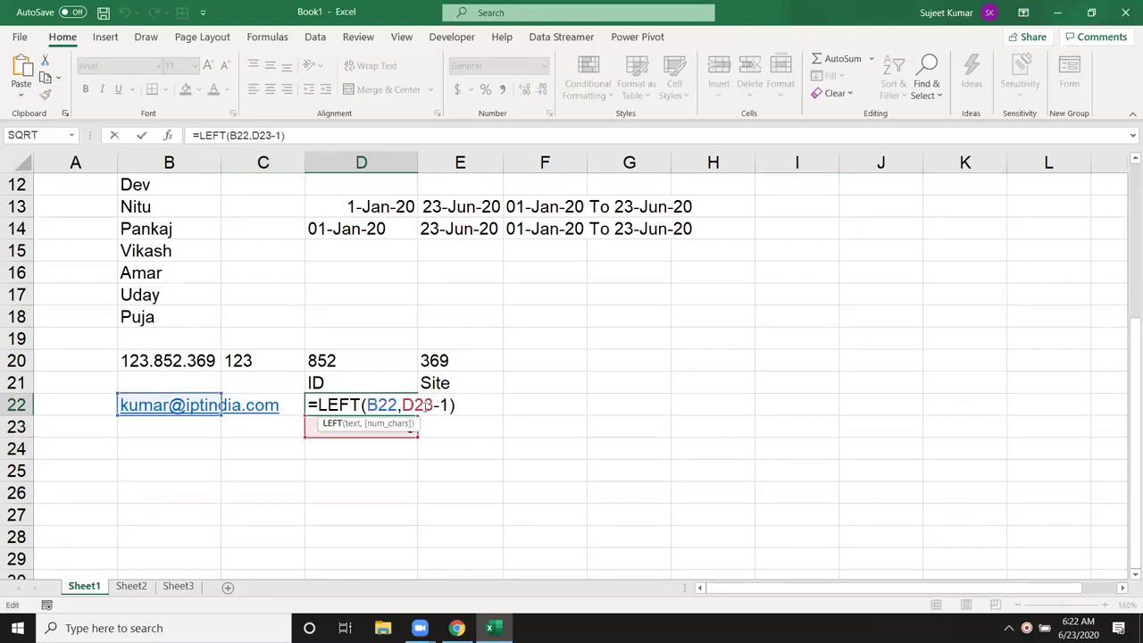
{"action": "double_click", "coordinate": [430, 404]}
{"action": "type", "text": "FIND(\"@\",B22,1)"}
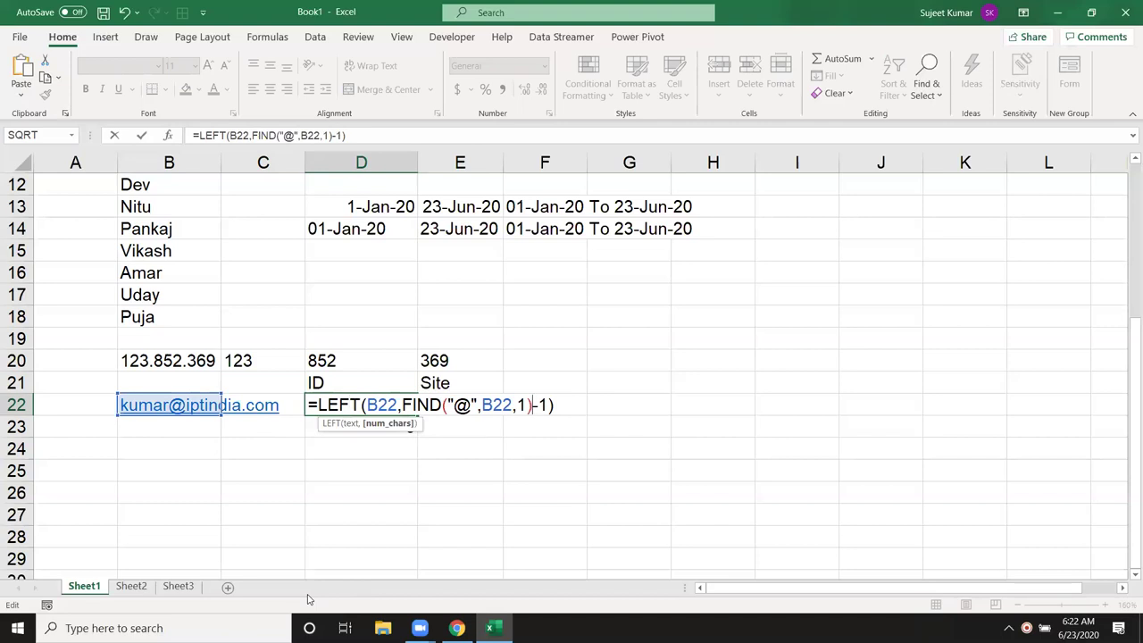
{"action": "key", "text": "Return"}
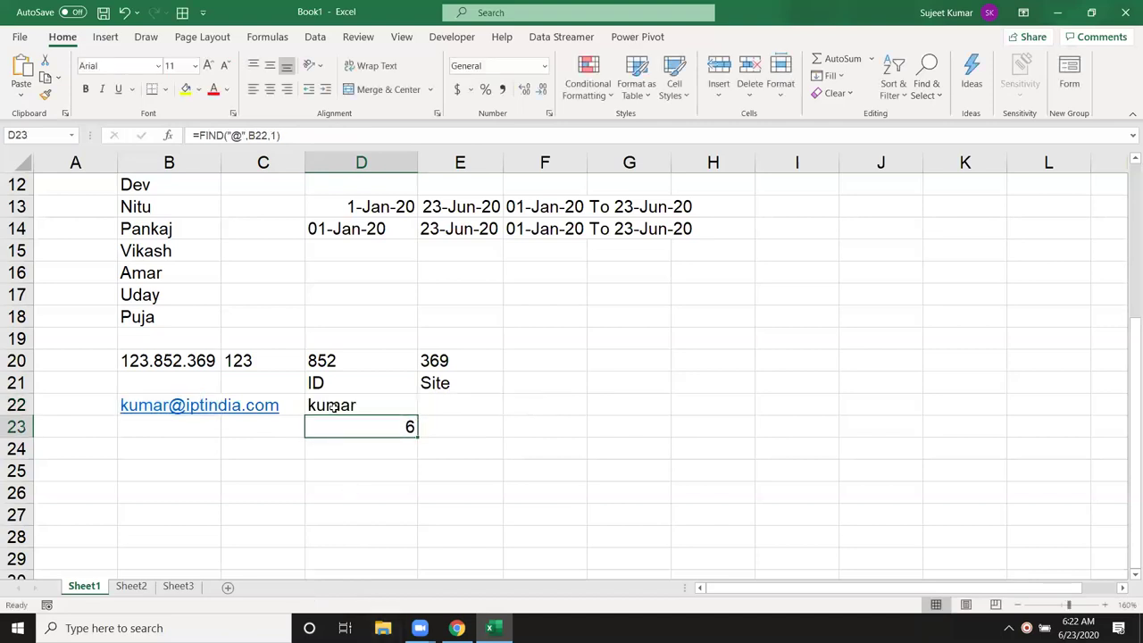
{"action": "left_click", "coordinate": [332, 406]}
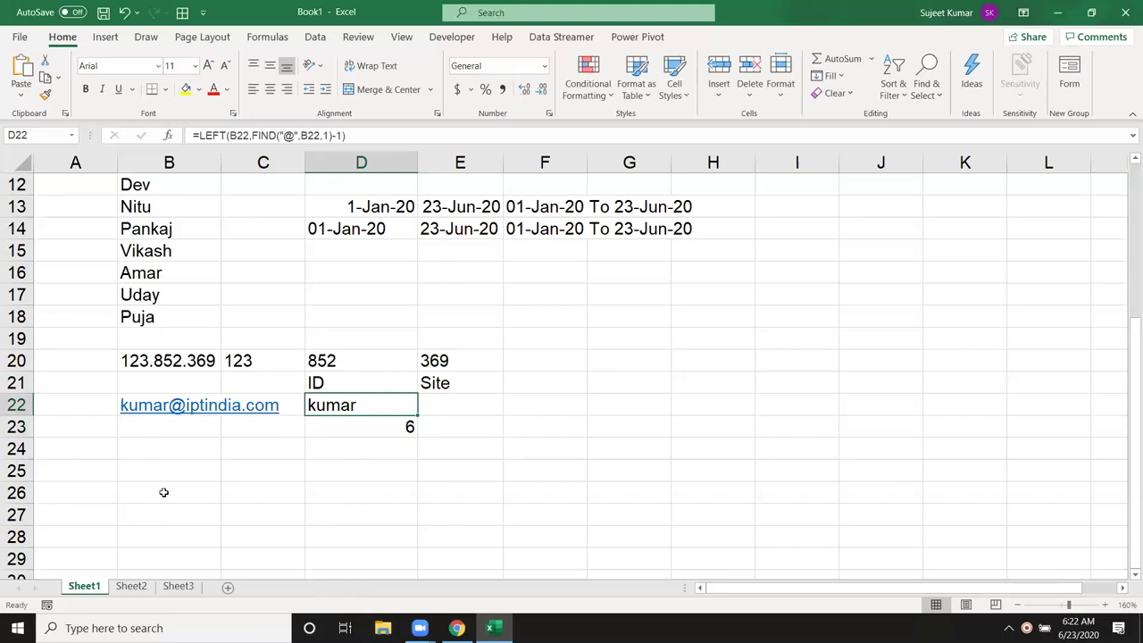
Test the formula by changing the name part of B22's address, then undo the change
{"action": "left_click", "coordinate": [150, 427]}
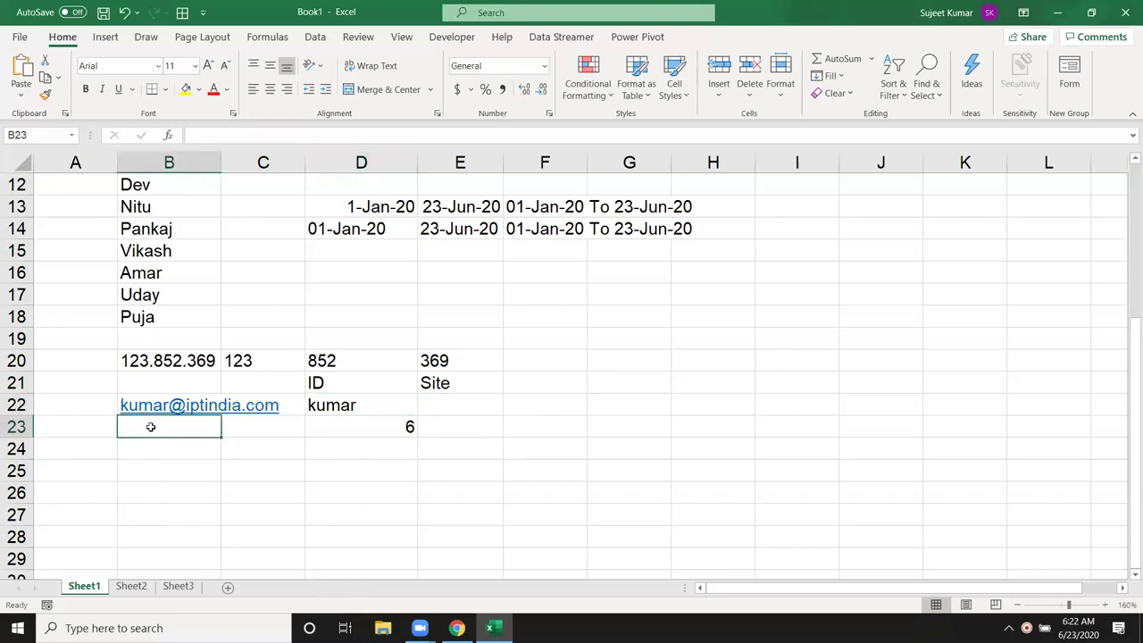
{"action": "key", "text": "Up"}
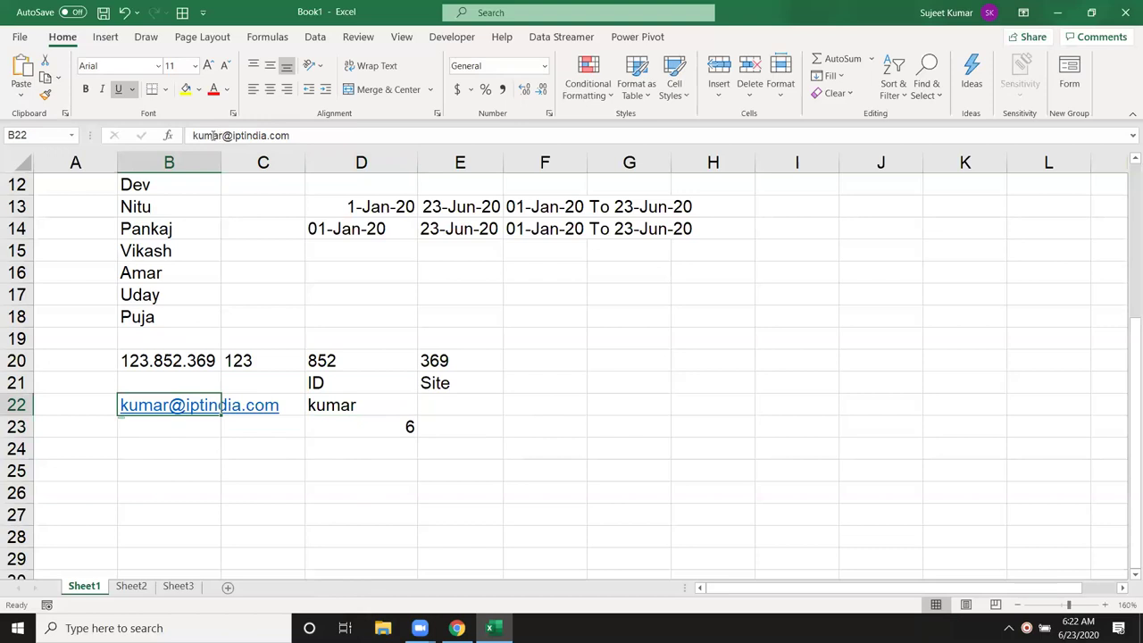
{"action": "left_click", "coordinate": [215, 135]}
{"action": "double_click", "coordinate": [197, 135]}
{"action": "type", "text": "raj"}
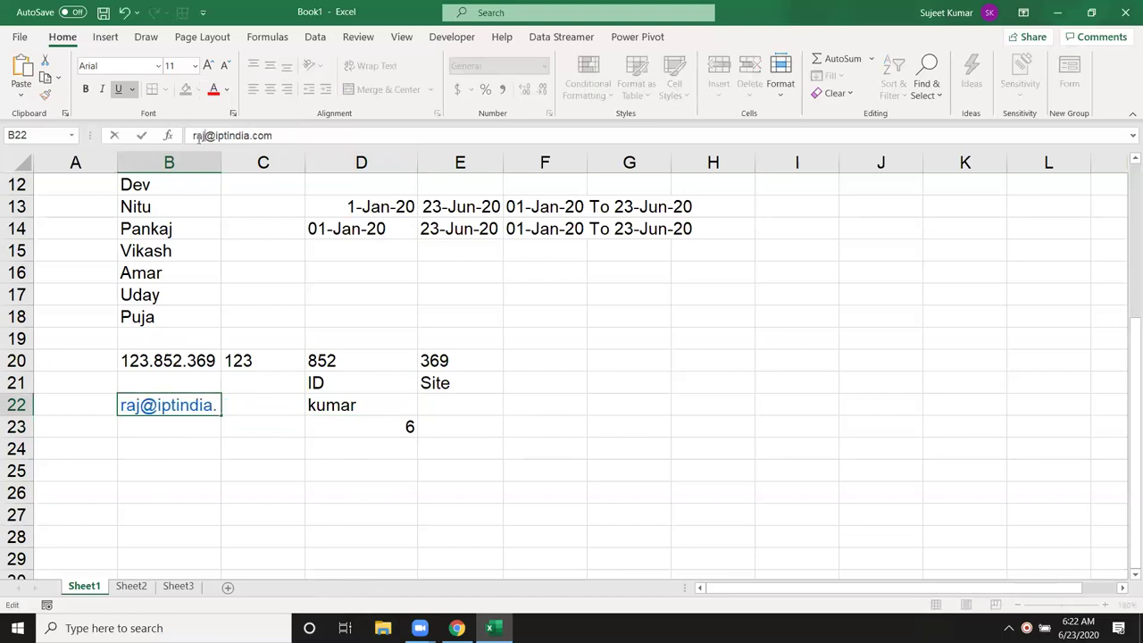
{"action": "key", "text": "Return"}
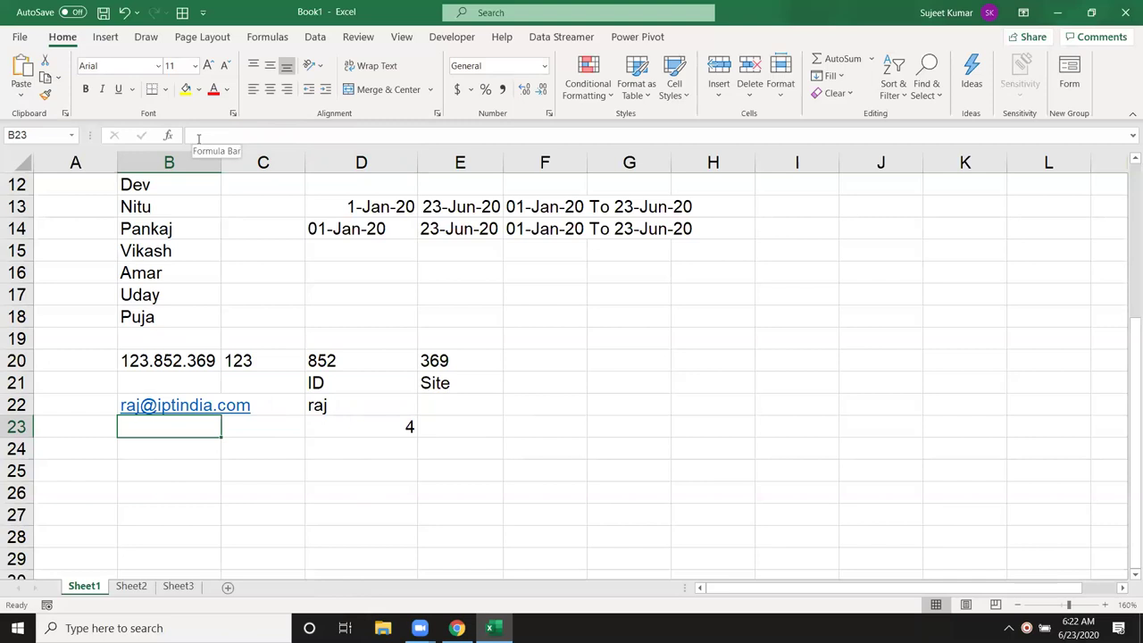
{"action": "key", "text": "Up"}
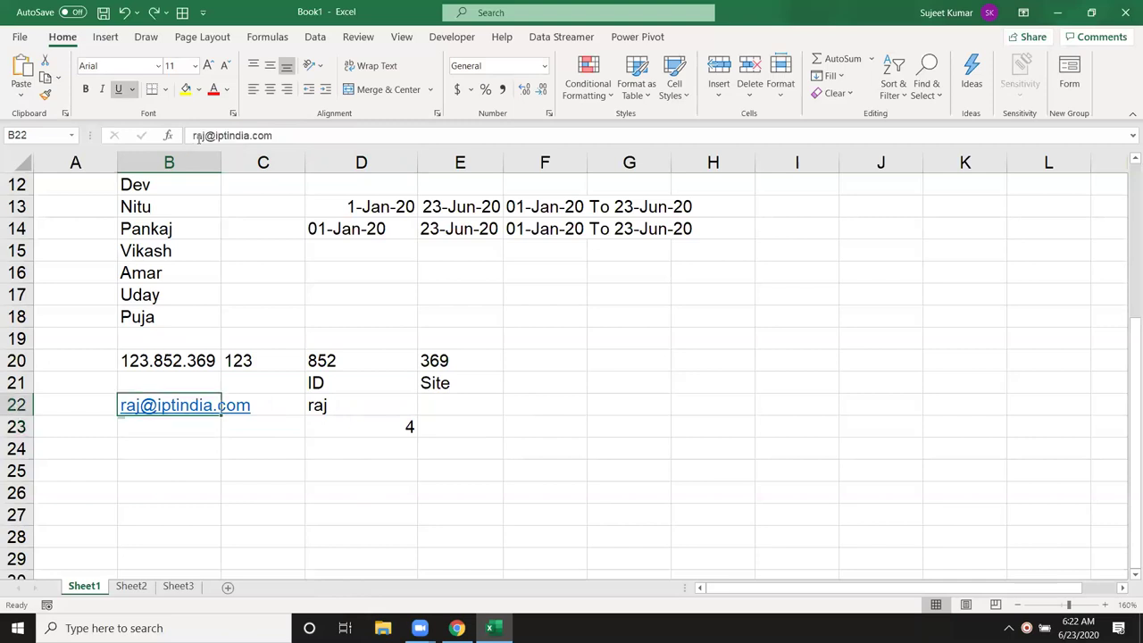
{"action": "key", "text": "ctrl+z"}
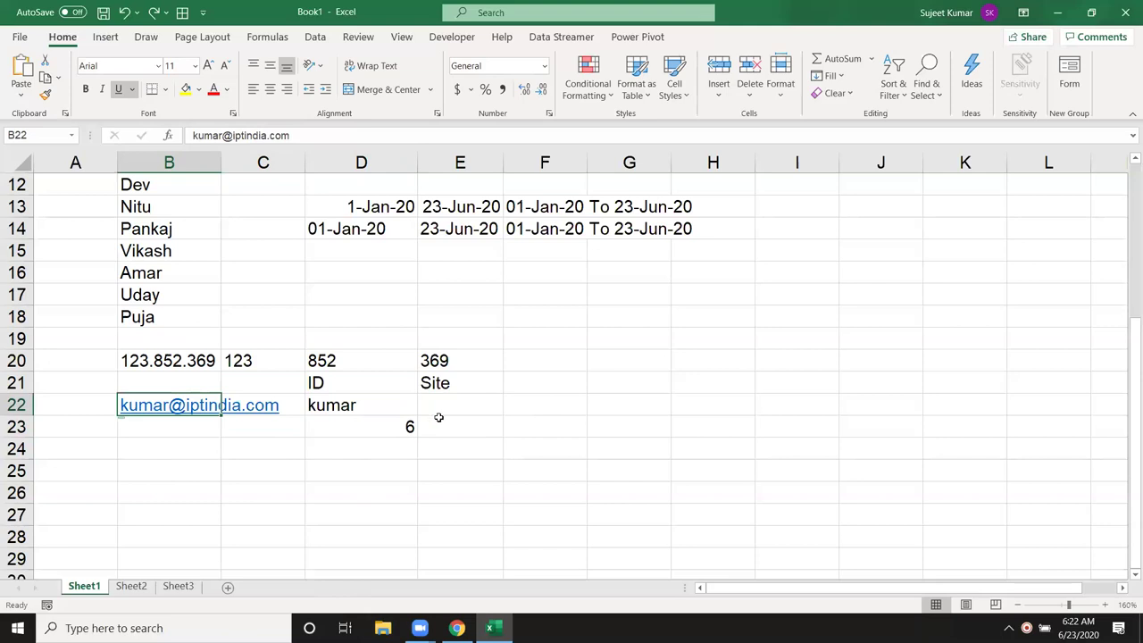
{"action": "left_click", "coordinate": [290, 443]}
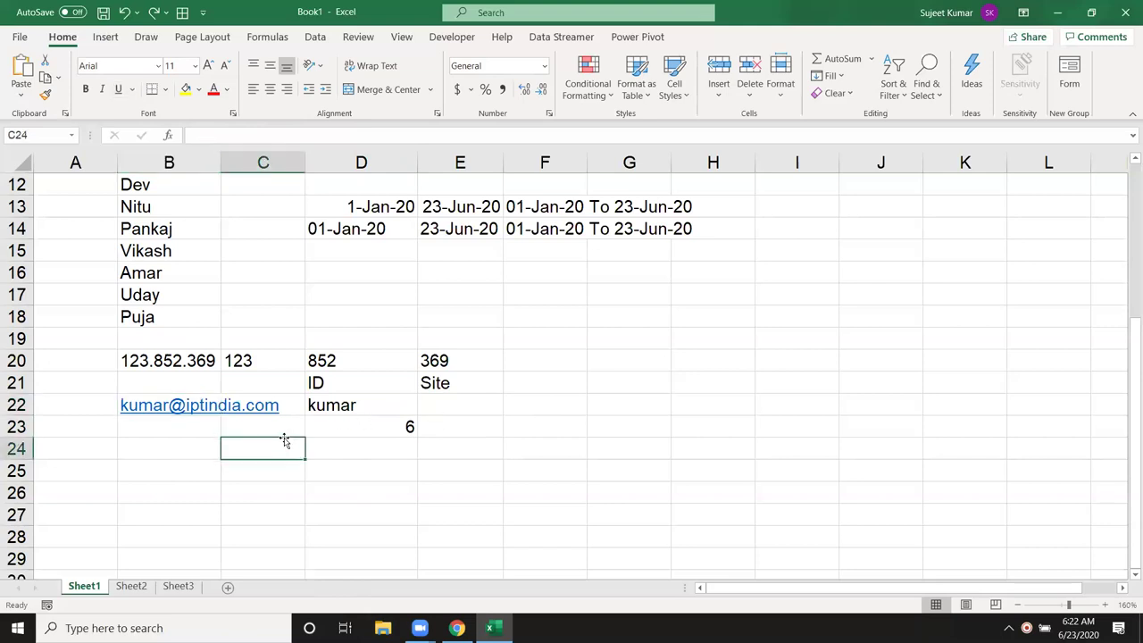
Enter =LEN(B22) in B24, removing a stray character, so it returns 18
{"action": "left_click", "coordinate": [183, 445]}
{"action": "type", "text": "=l"}
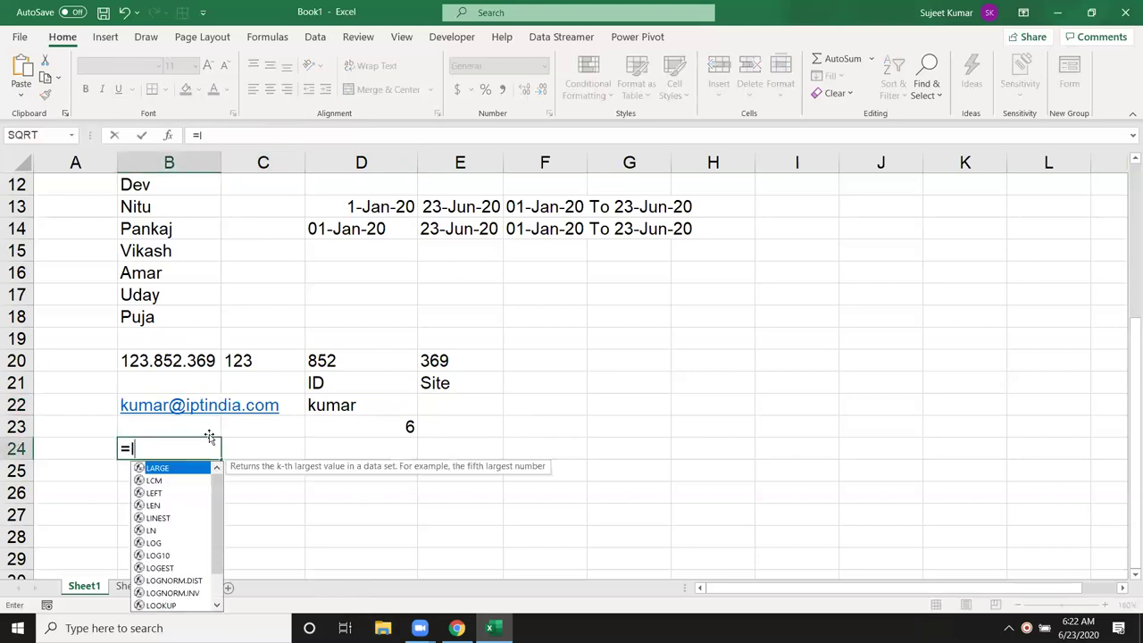
{"action": "type", "text": "en"}
{"action": "key", "text": "Tab"}
{"action": "key", "text": "Up"}
{"action": "key", "text": "Up"}
{"action": "key", "text": "Up"}
{"action": "key", "text": "Down"}
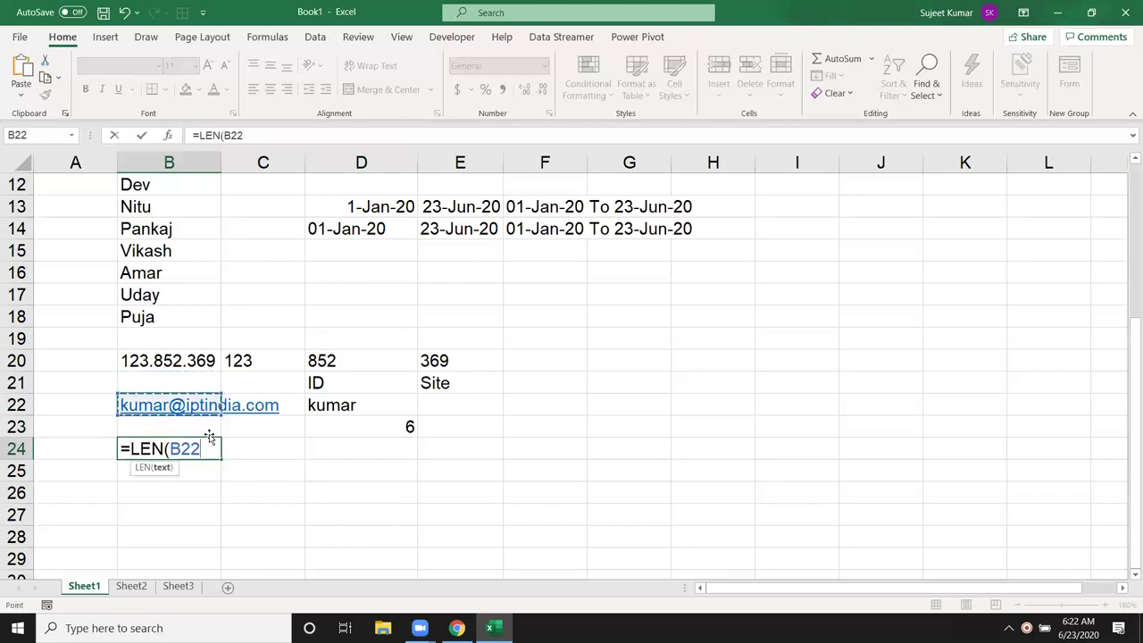
{"action": "type", "text": ")_"}
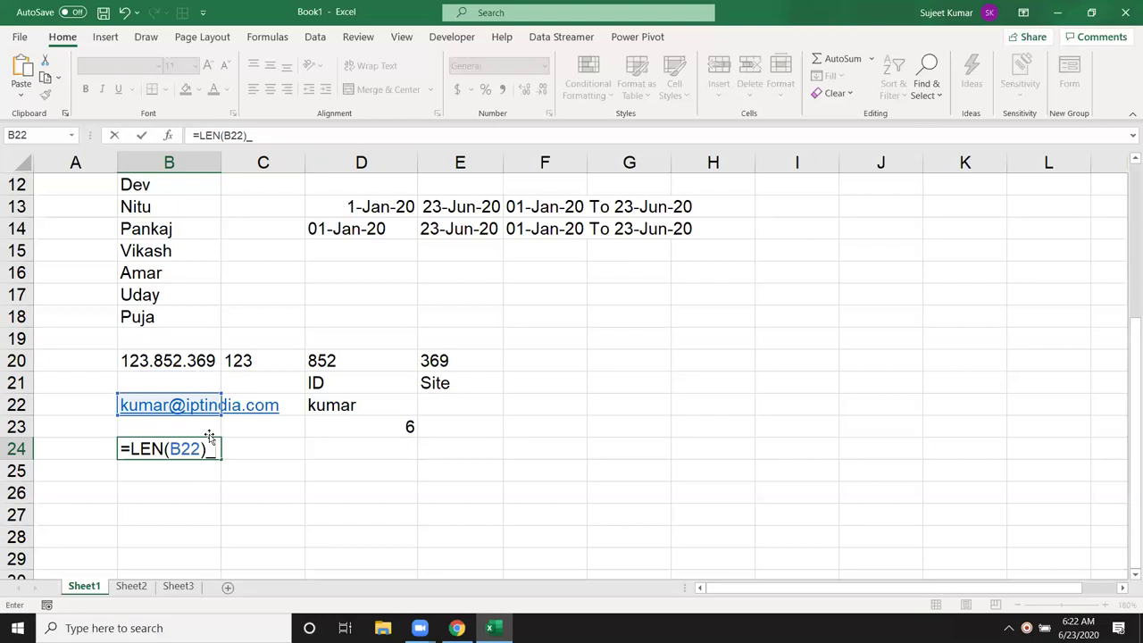
{"action": "key", "text": "Return"}
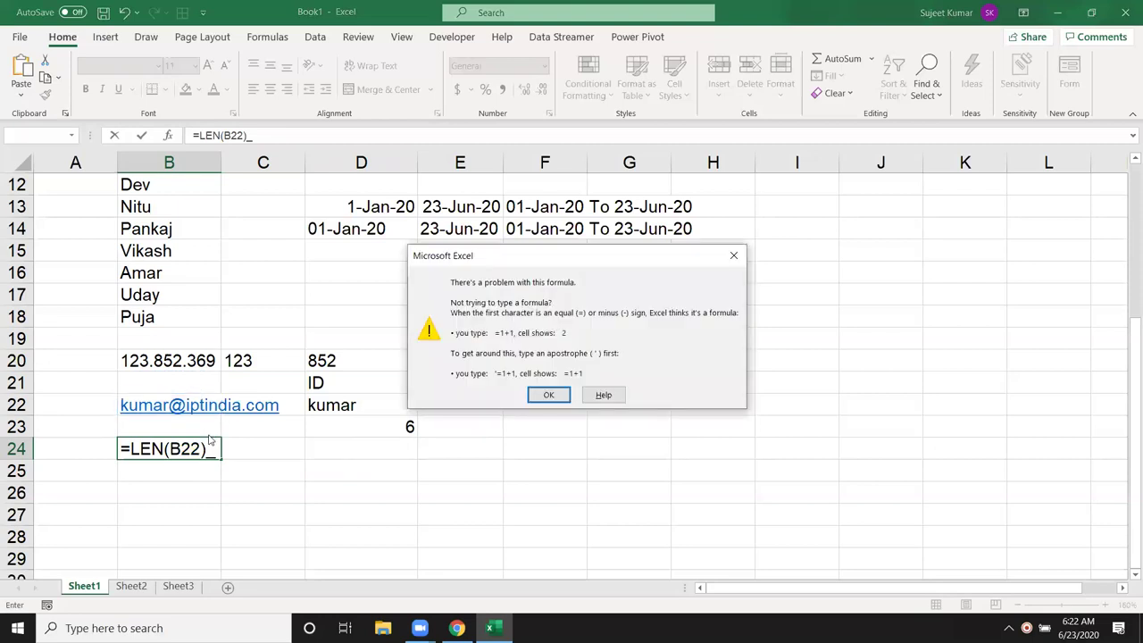
{"action": "key", "text": "Return"}
{"action": "key", "text": "BackSpace"}
{"action": "key", "text": "Return"}
{"action": "key", "text": "Up"}
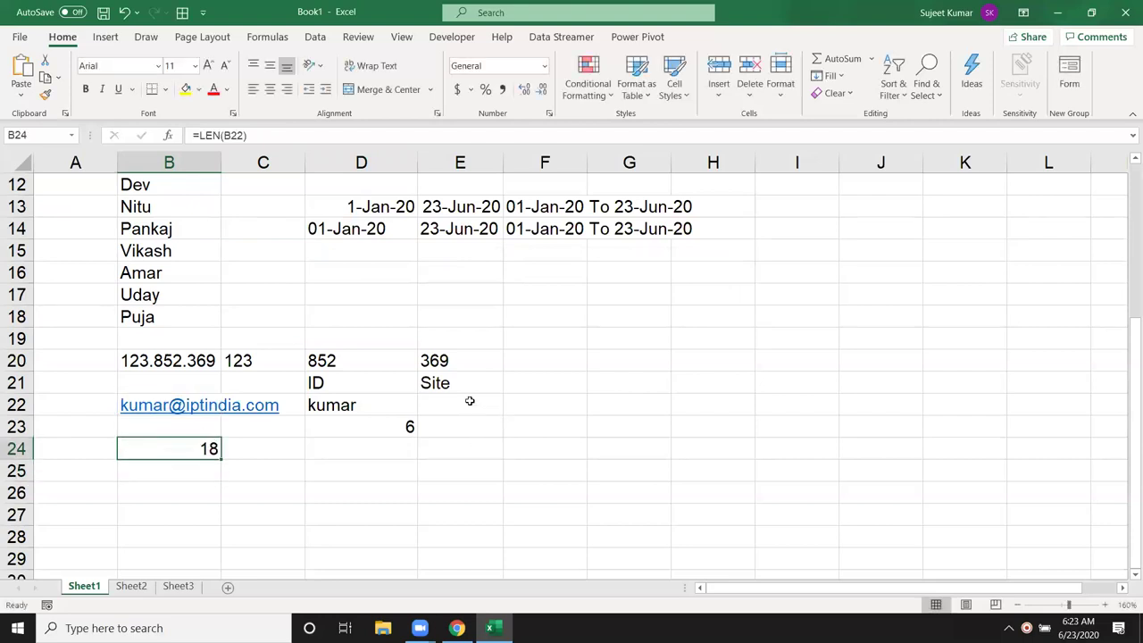
{"action": "left_click", "coordinate": [467, 401]}
Enter =RIGHT(B22,LEN(B22)-D23) in E22 and accept Excel's suggested correction
{"action": "type", "text": "="}
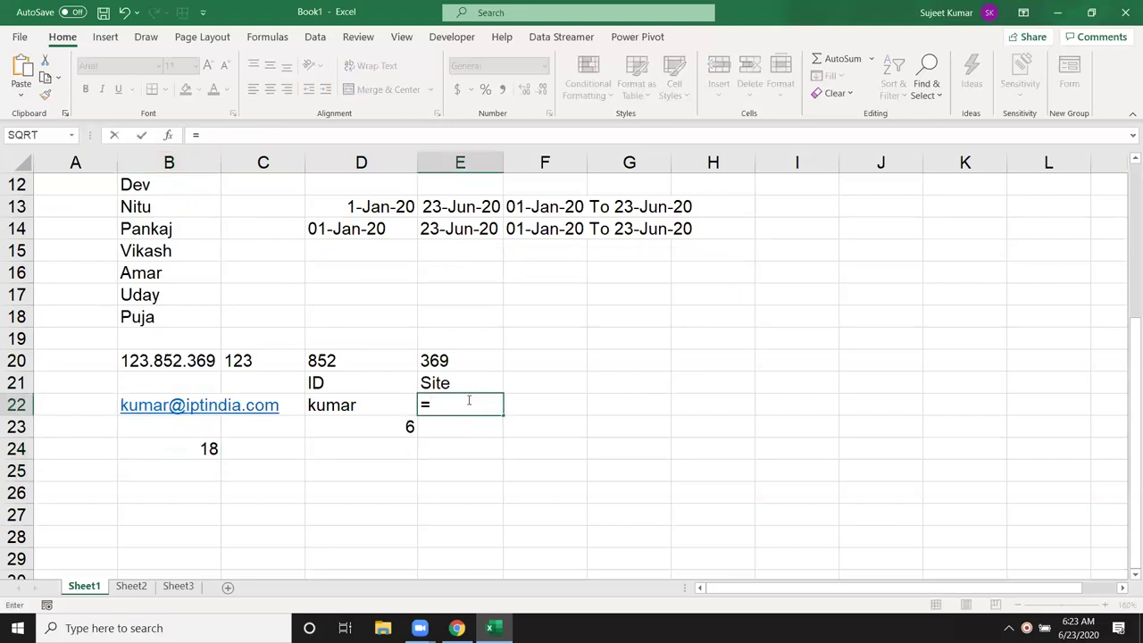
{"action": "type", "text": "ri"}
{"action": "key", "text": "Tab"}
{"action": "key", "text": "Left"}
{"action": "key", "text": "Left"}
{"action": "key", "text": "Left"}
{"action": "type", "text": ","}
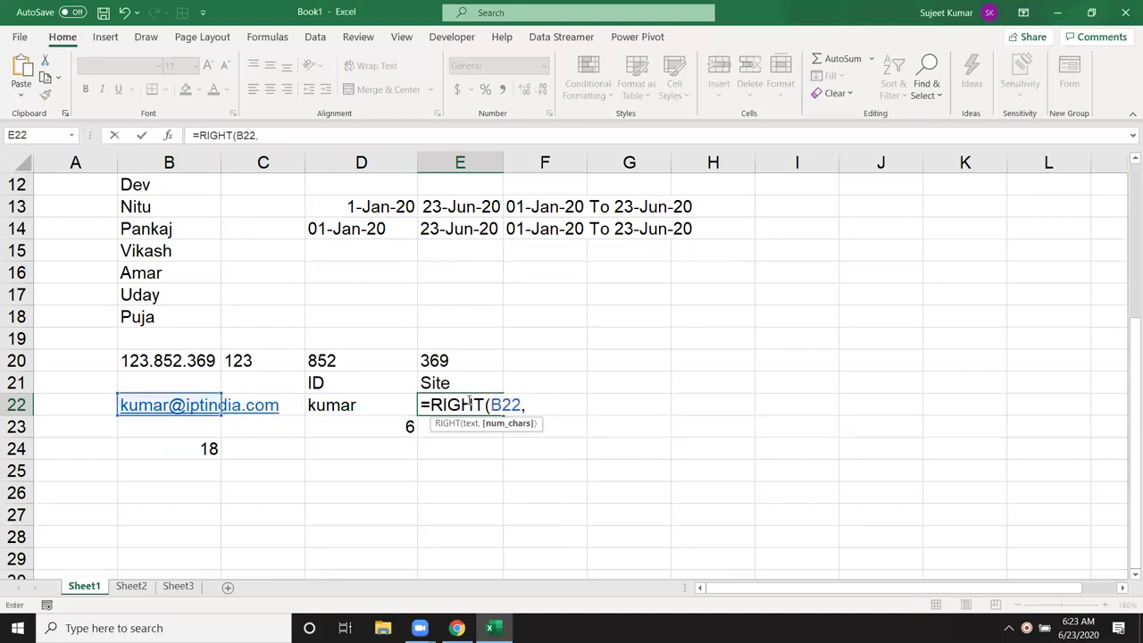
{"action": "type", "text": "le"}
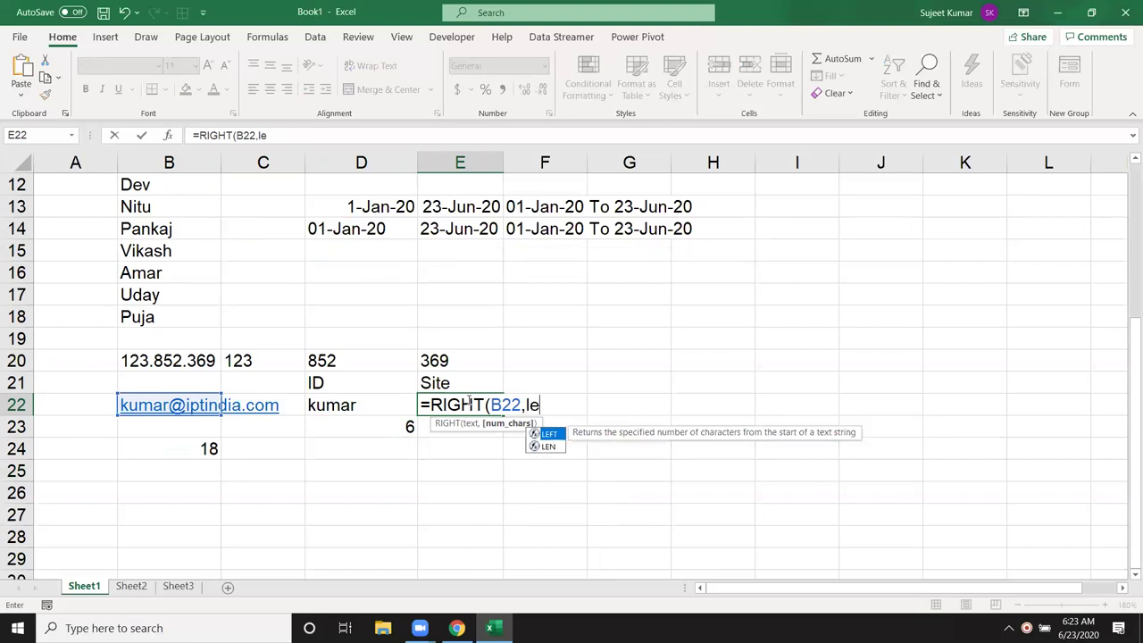
{"action": "key", "text": "Tab"}
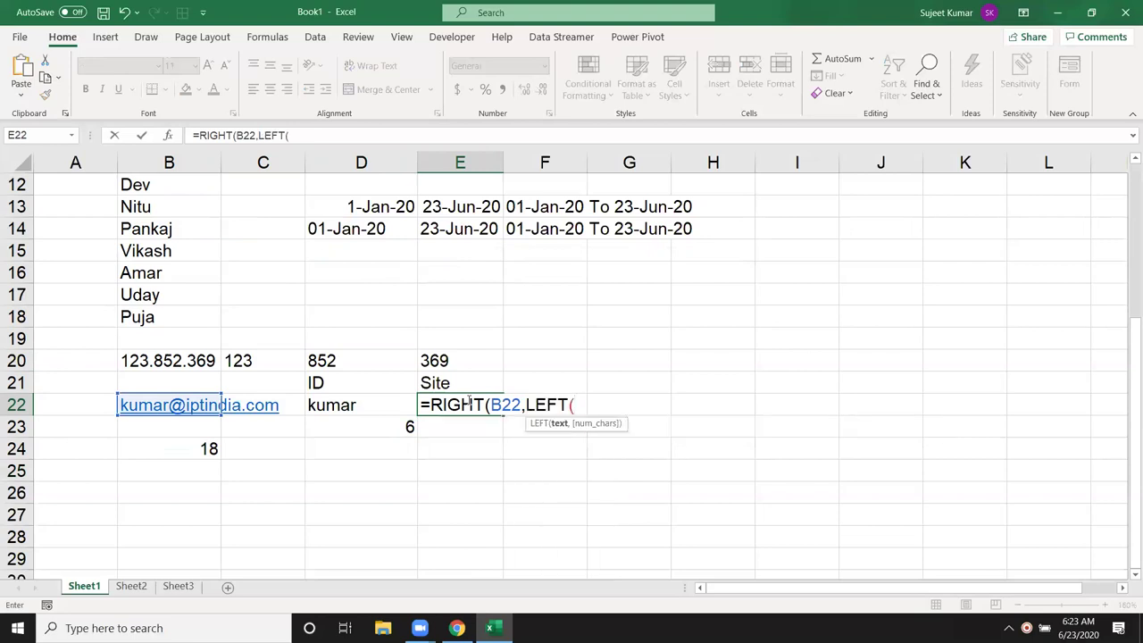
{"action": "key", "text": "BackSpace"}
{"action": "key", "text": "BackSpace"}
{"action": "key", "text": "BackSpace"}
{"action": "key", "text": "BackSpace"}
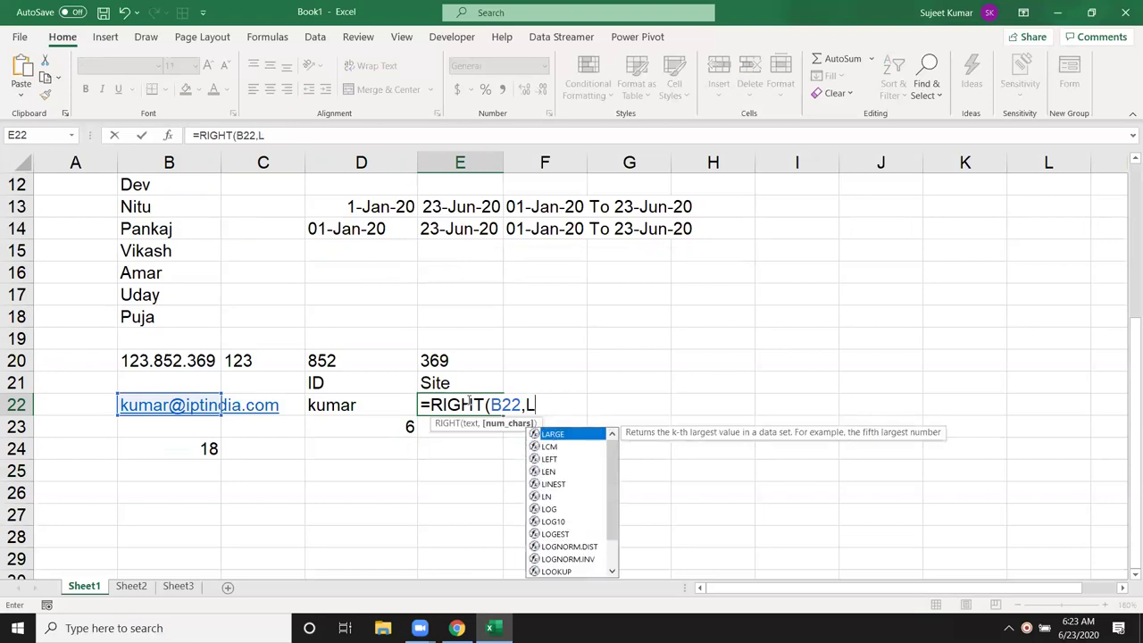
{"action": "key", "text": "Down"}
{"action": "key", "text": "Down"}
{"action": "key", "text": "Down"}
{"action": "key", "text": "Tab"}
{"action": "key", "text": "Left"}
{"action": "key", "text": "Left"}
{"action": "key", "text": "Left"}
{"action": "key", "text": "Left"}
{"action": "key", "text": "Right"}
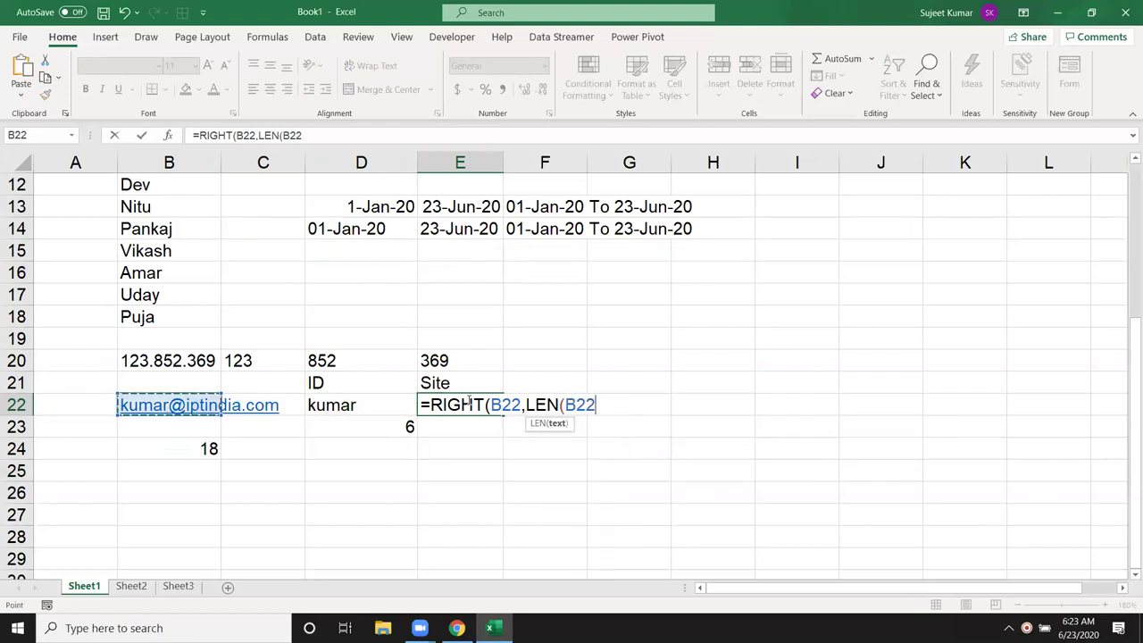
{"action": "type", "text": ")-"}
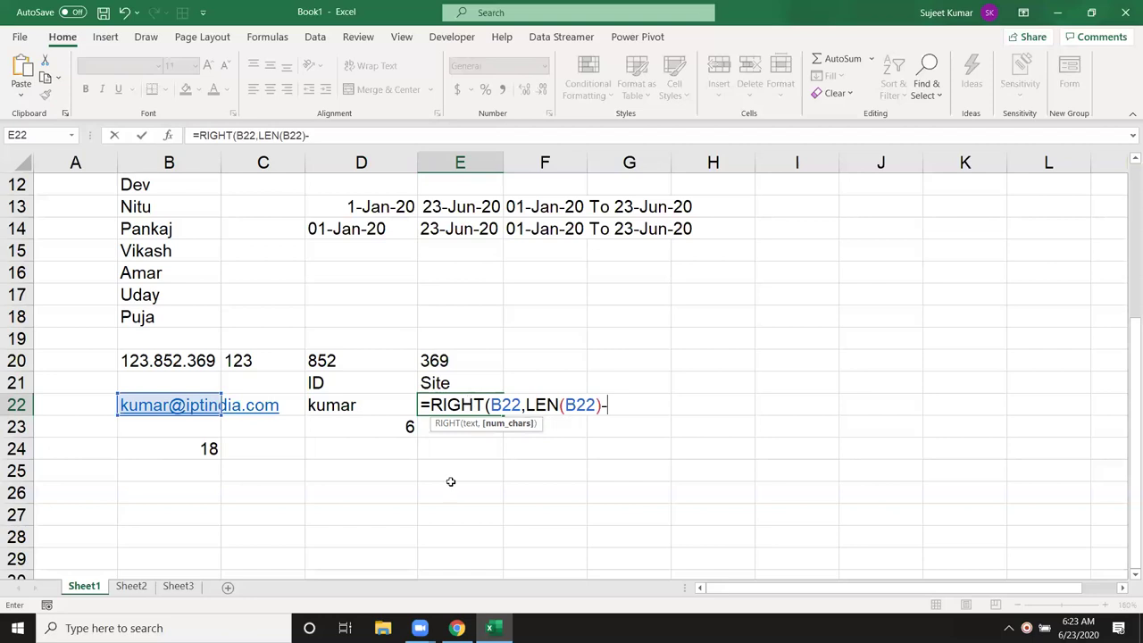
{"action": "left_click", "coordinate": [384, 431]}
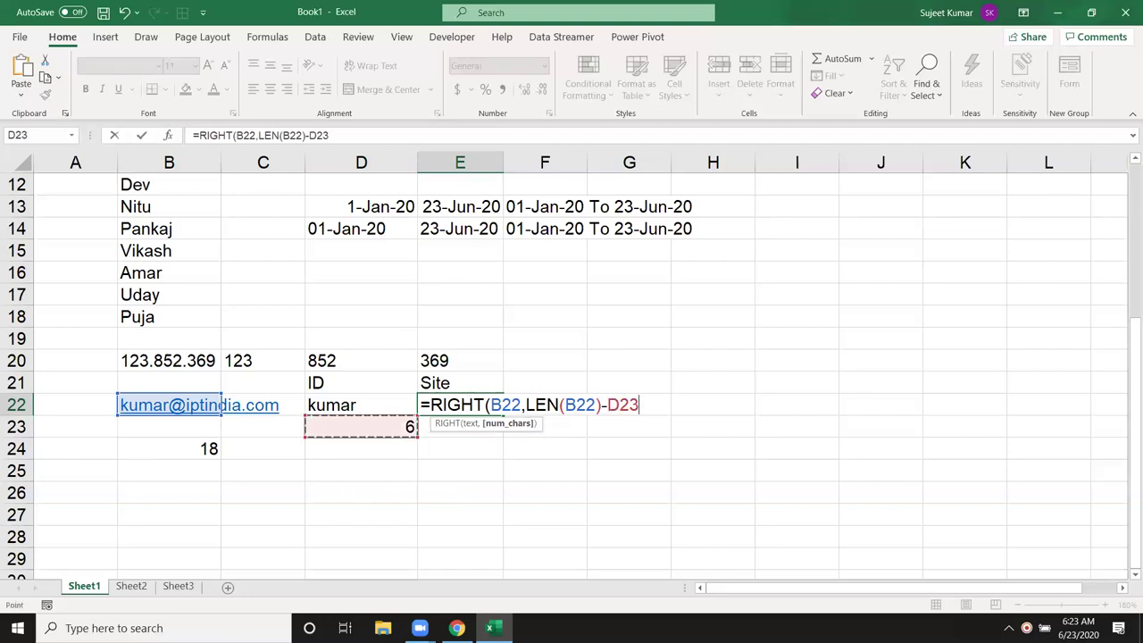
{"action": "key", "text": "Return"}
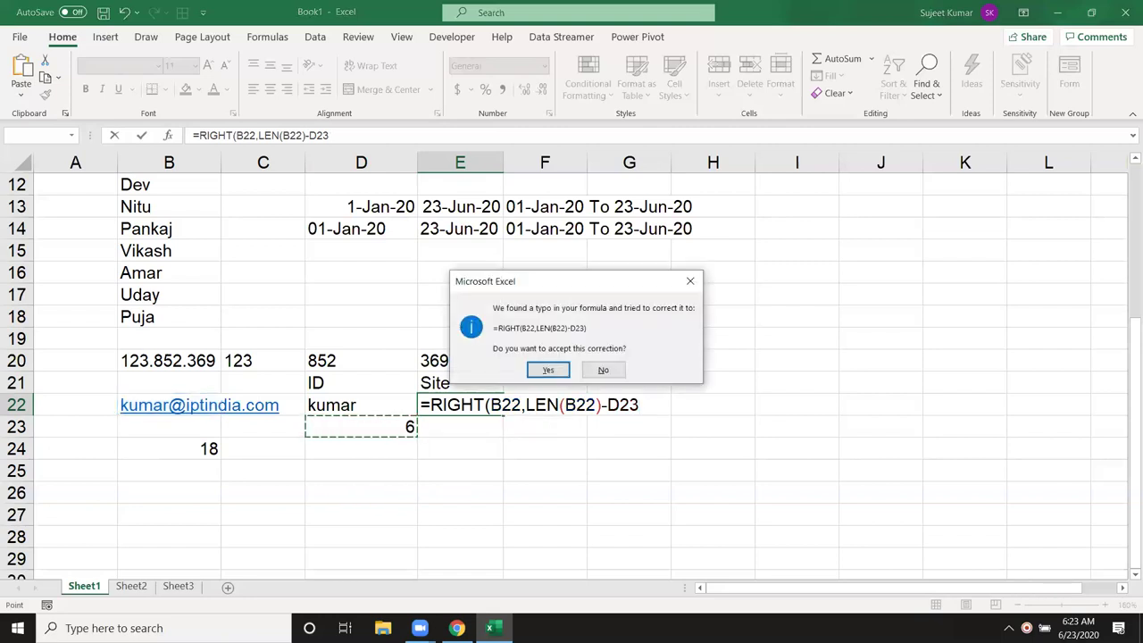
{"action": "left_click", "coordinate": [548, 369]}
Replace D23 in E22's formula with FIND("@",B22,1) so it stands alone
{"action": "left_click", "coordinate": [453, 384]}
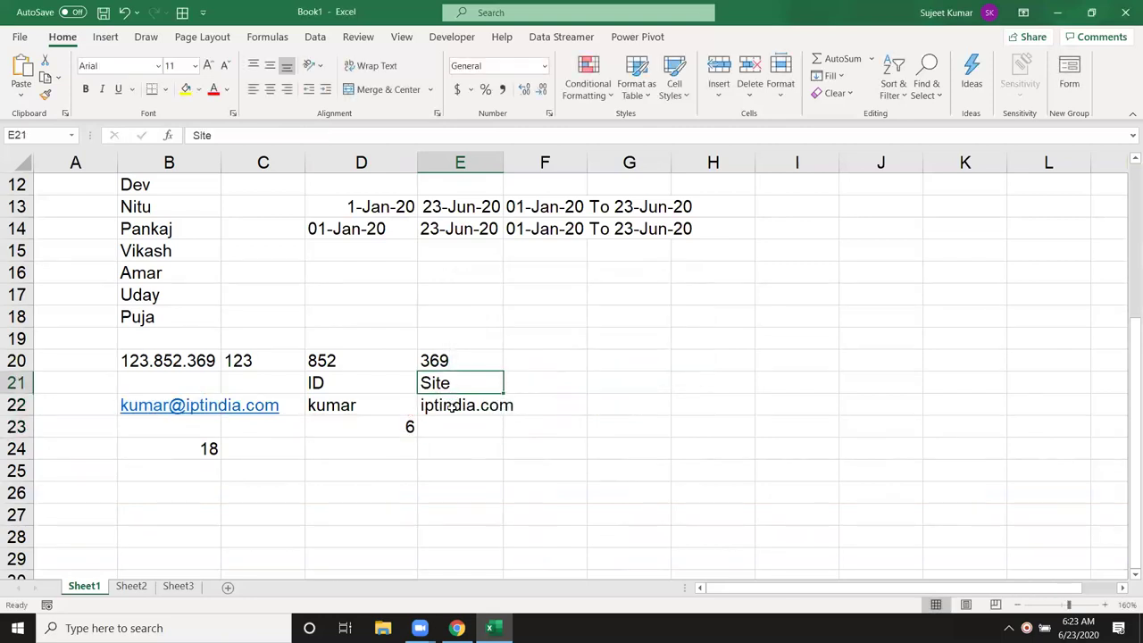
{"action": "left_click", "coordinate": [453, 407]}
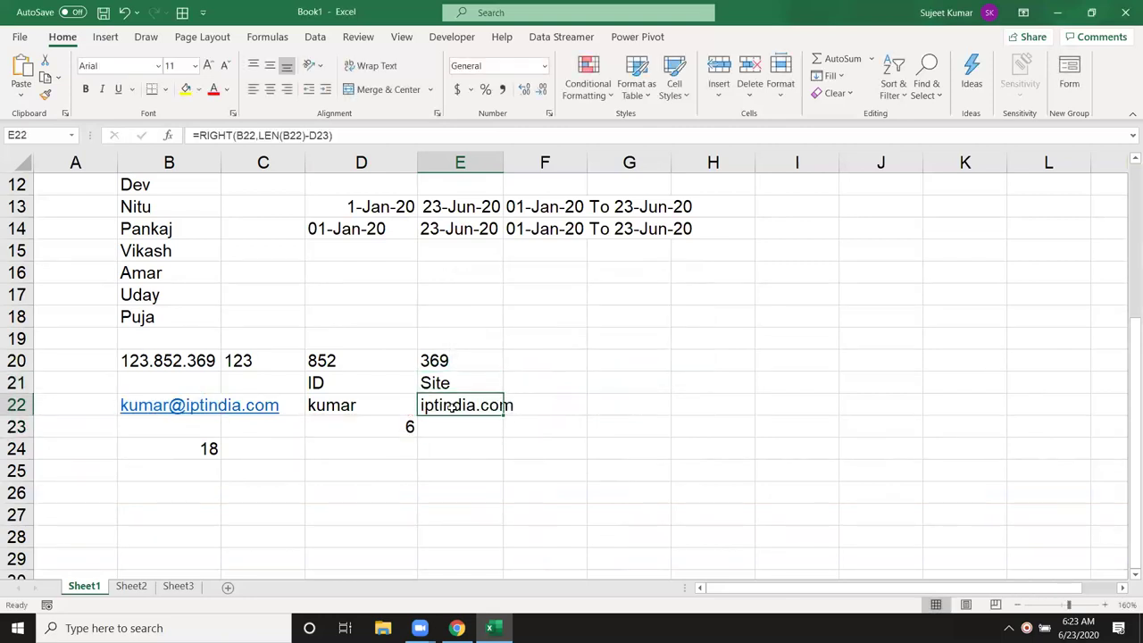
{"action": "left_click", "coordinate": [409, 419]}
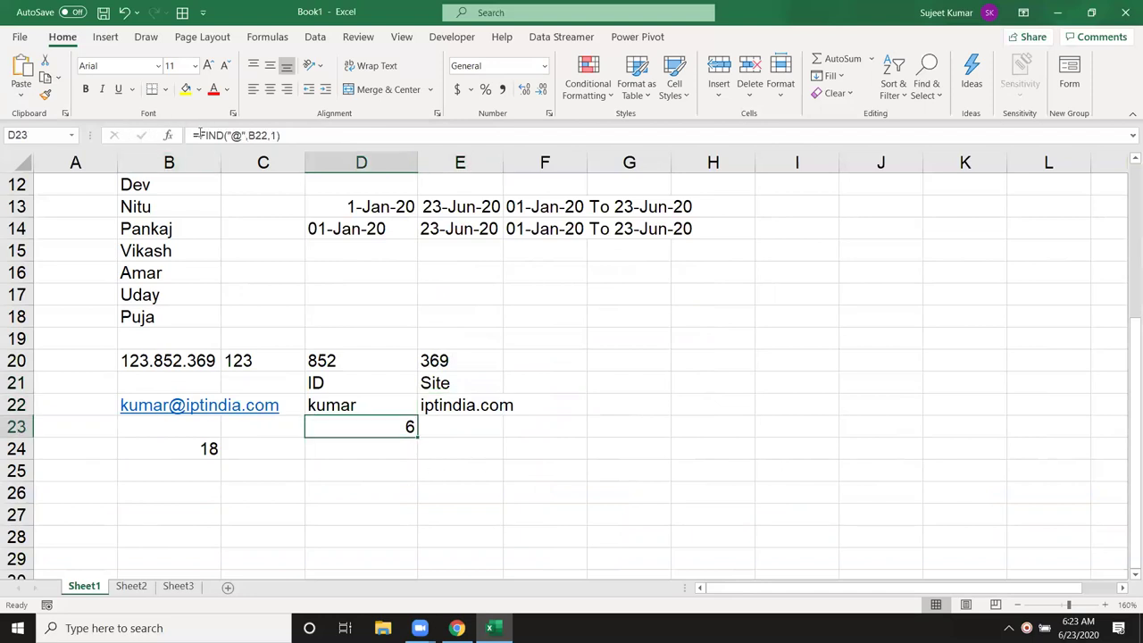
{"action": "left_click", "coordinate": [200, 135]}
{"action": "key", "text": "Escape"}
{"action": "double_click", "coordinate": [465, 404]}
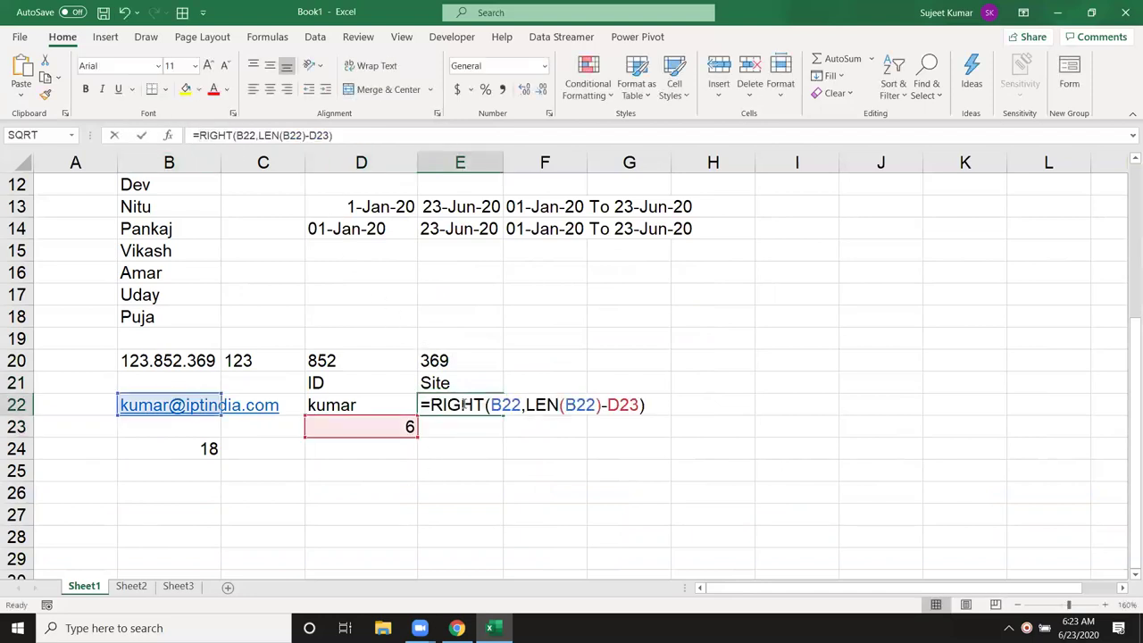
{"action": "double_click", "coordinate": [634, 404]}
{"action": "type", "text": "FIND(\"@\",B22,1)"}
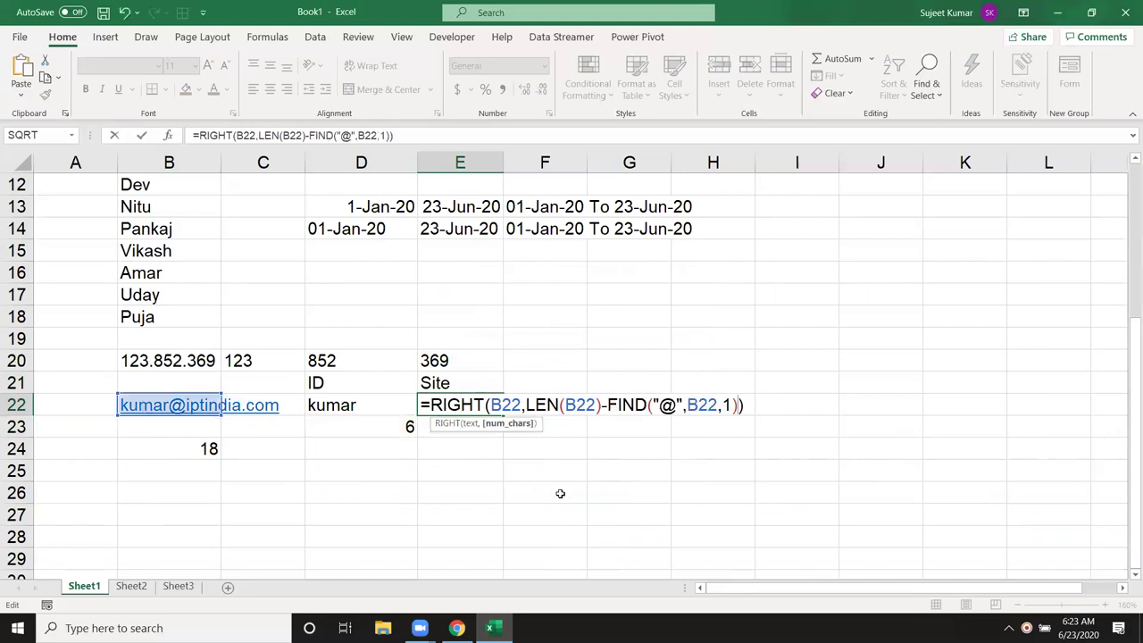
{"action": "key", "text": "Return"}
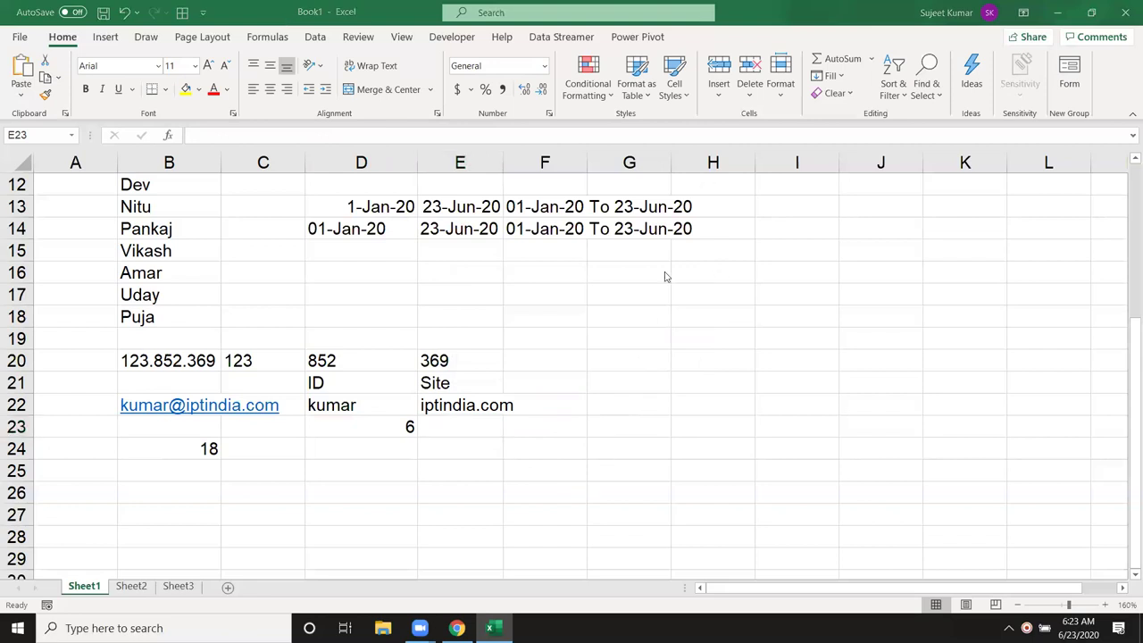
Enter a sample first name in B26
{"action": "left_click", "coordinate": [458, 420]}
{"action": "left_click", "coordinate": [450, 409]}
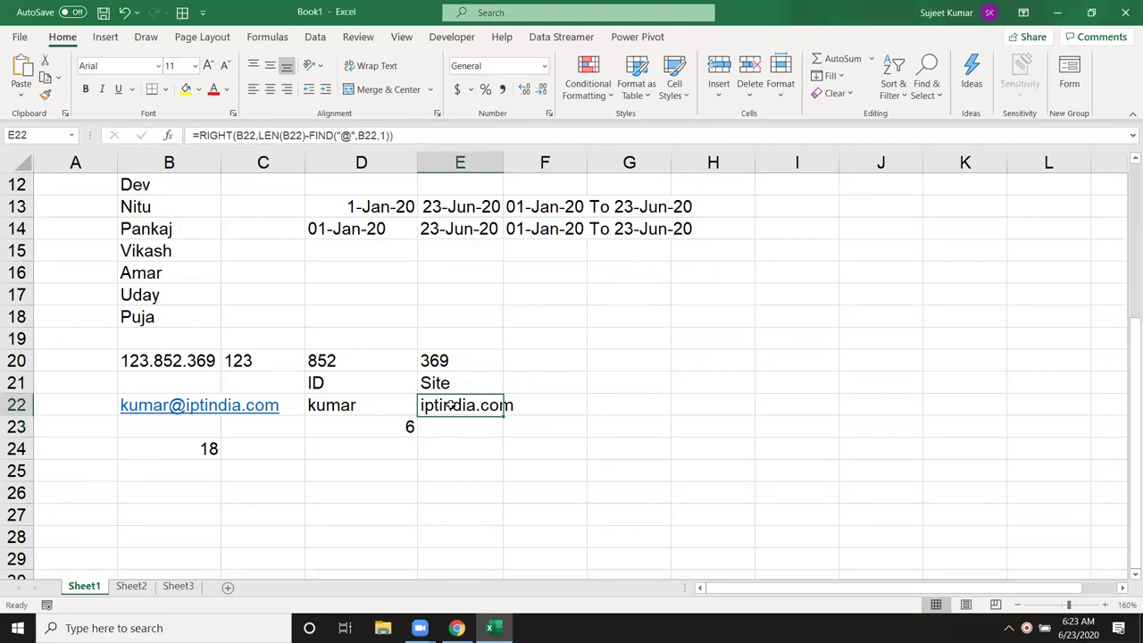
{"action": "left_click", "coordinate": [366, 413]}
{"action": "left_click", "coordinate": [191, 455]}
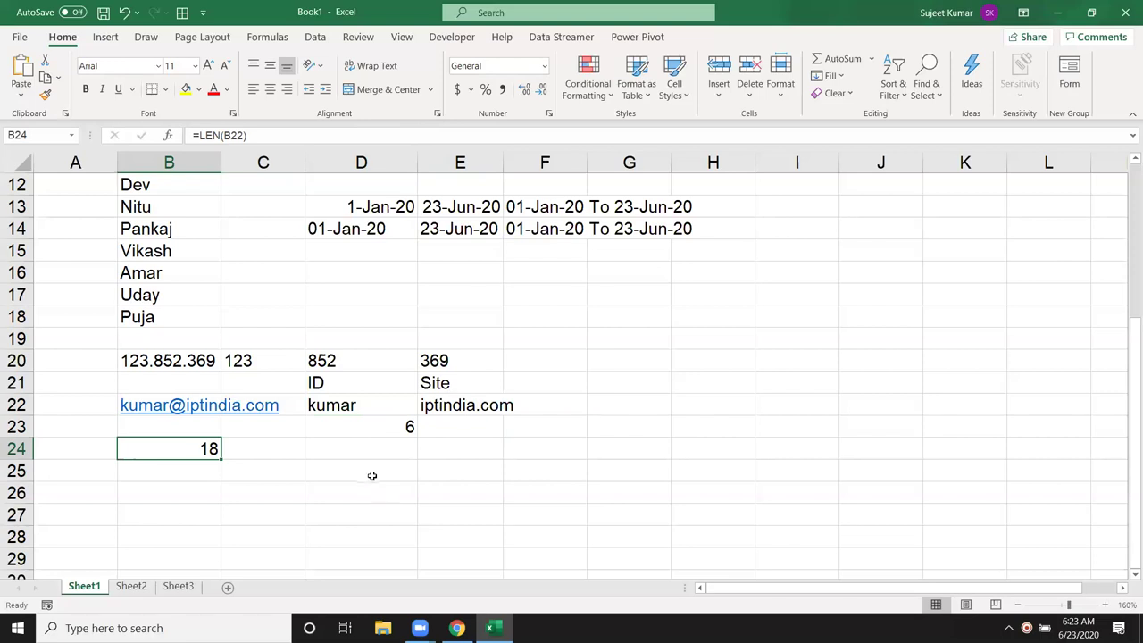
{"action": "scroll", "coordinate": [345, 467], "scroll_direction": "down", "scroll_amount": 1}
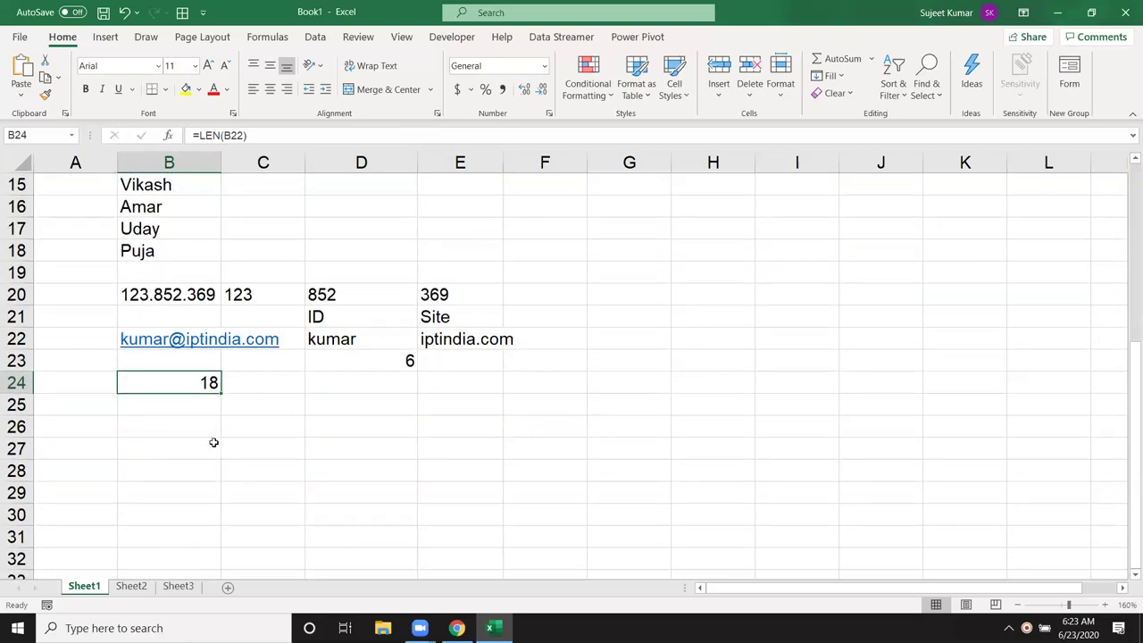
{"action": "left_click", "coordinate": [192, 426]}
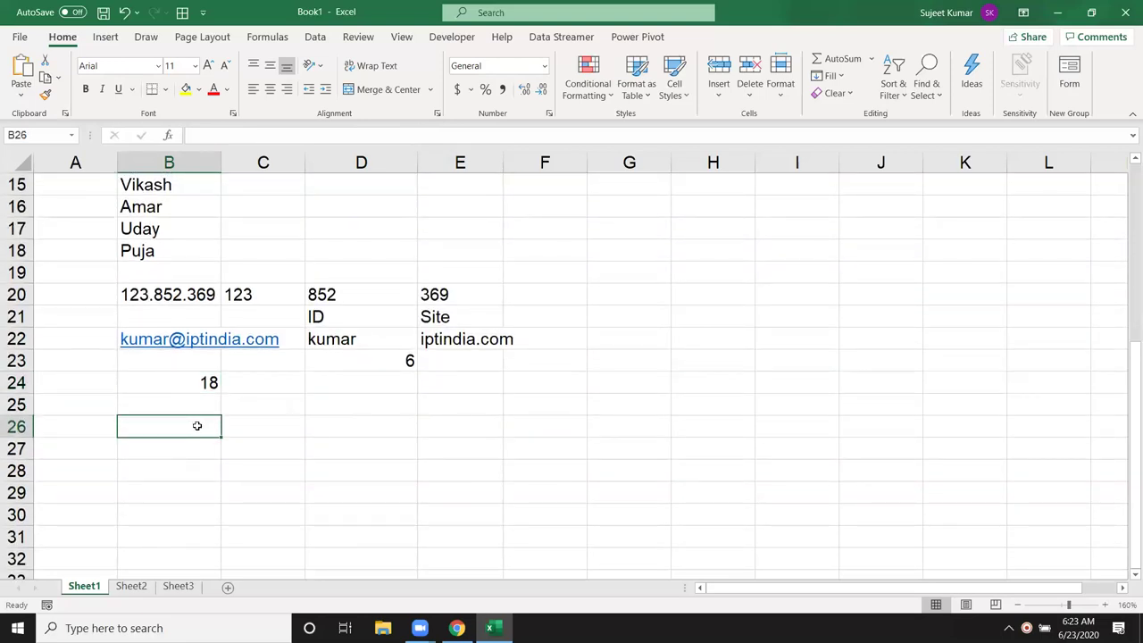
{"action": "type", "text": "Sujeet"}
{"action": "key", "text": "Tab"}
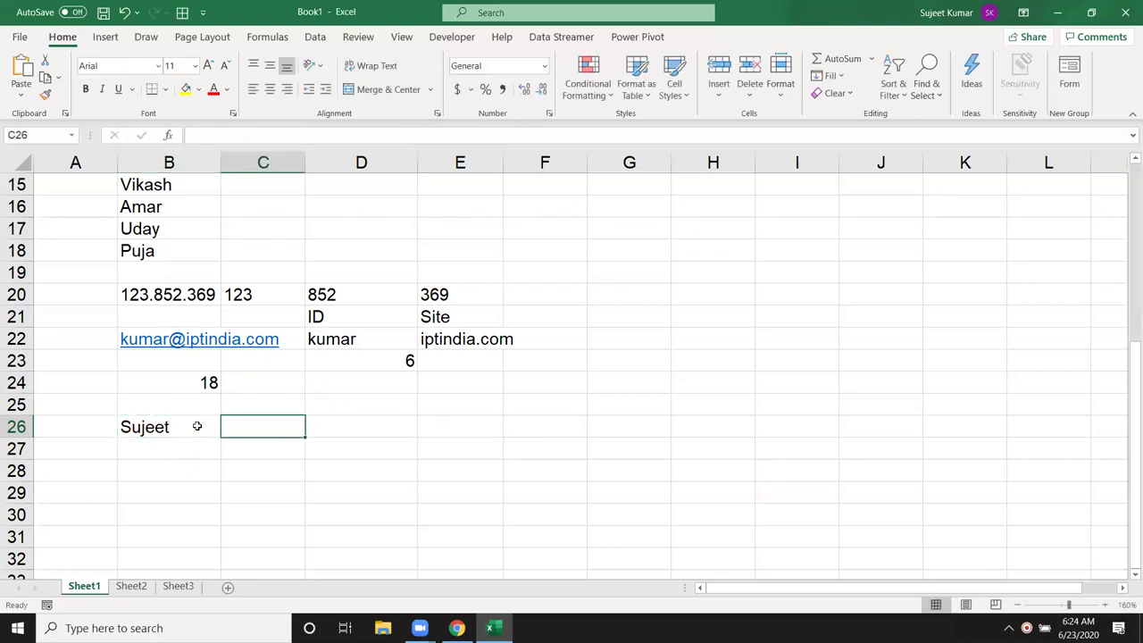
Convert the name to lower case in C26 with =LOWER(B26)
{"action": "type", "text": "="}
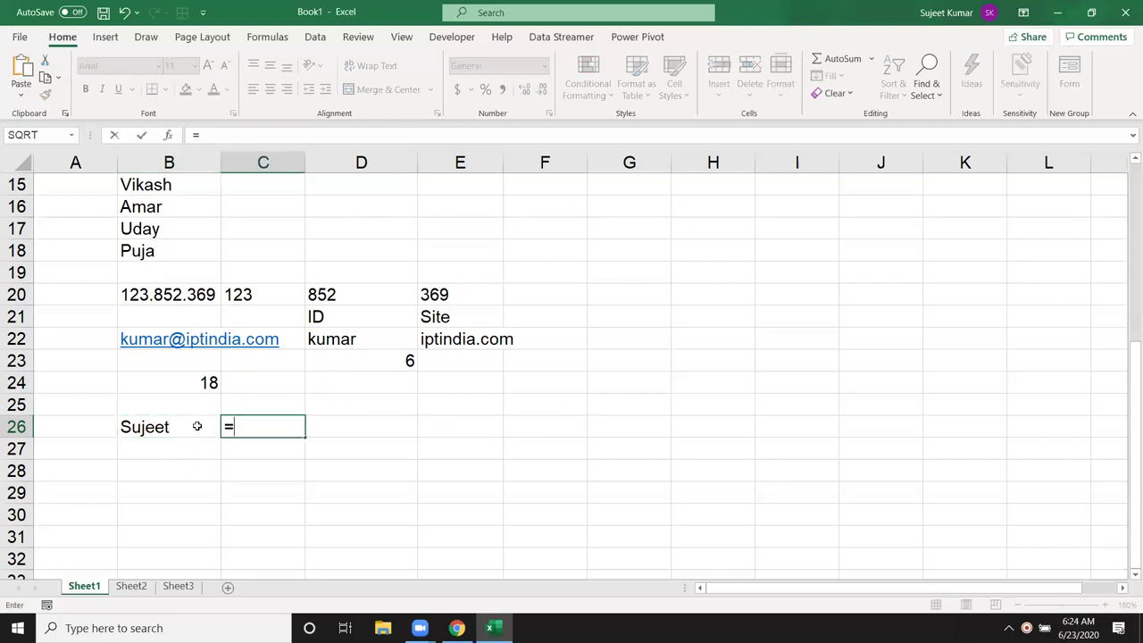
{"action": "type", "text": "lowe"}
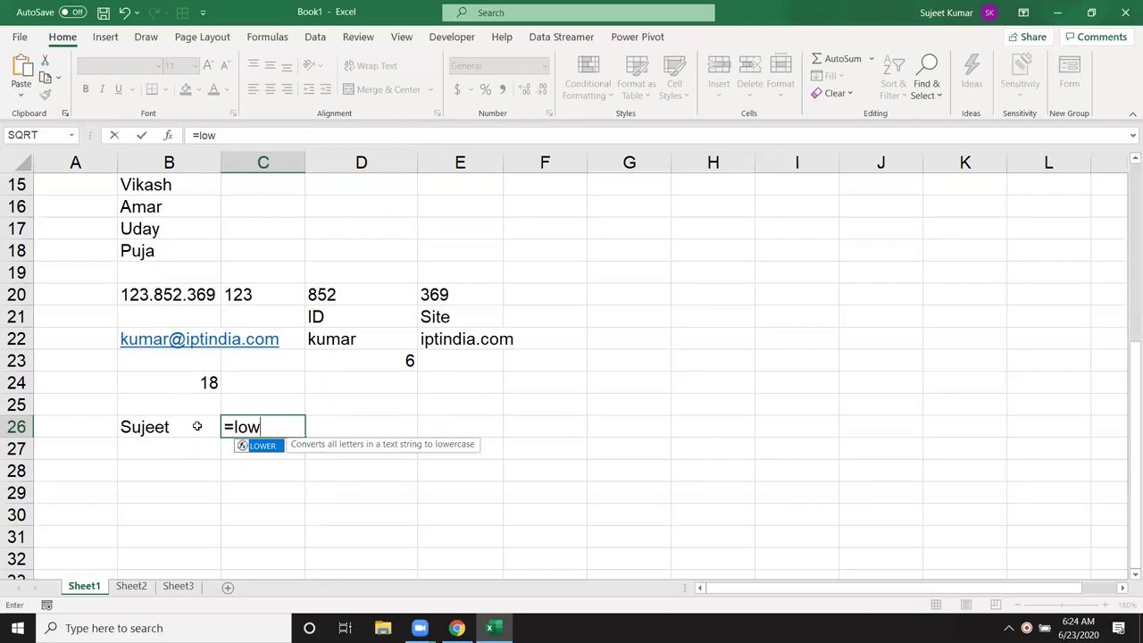
{"action": "key", "text": "Tab"}
{"action": "left_click", "coordinate": [198, 426]}
{"action": "key", "text": "Return"}
{"action": "key", "text": "Right"}
{"action": "key", "text": "Up"}
{"action": "key", "text": "Right"}
Show the name in upper case in D26 with =UPPER(C26)
{"action": "type", "text": "="}
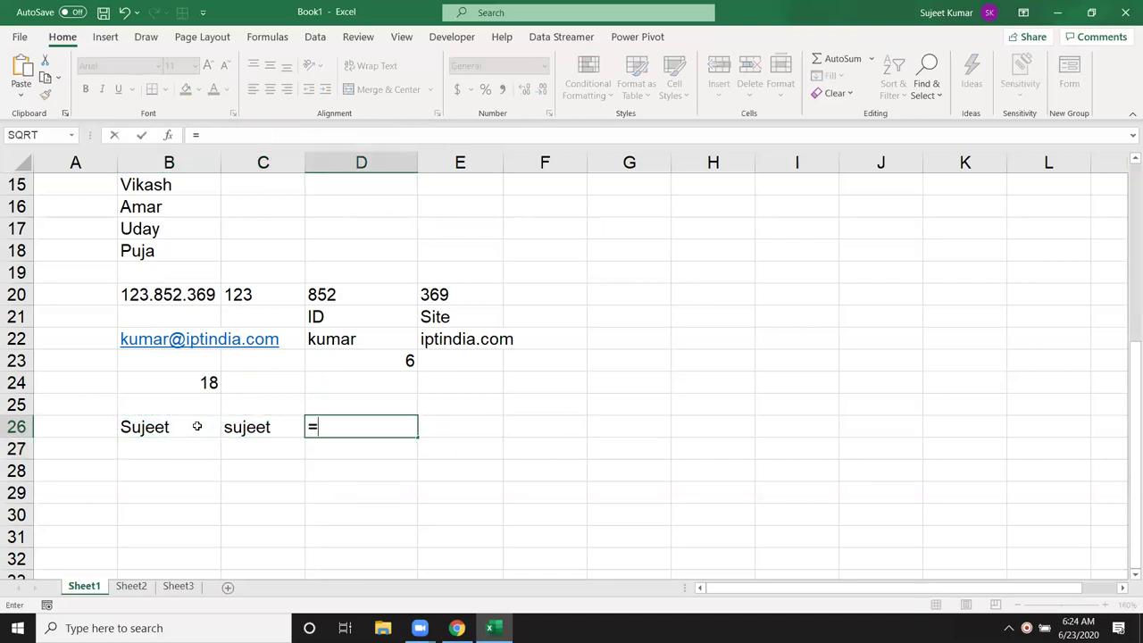
{"action": "type", "text": "up"}
{"action": "key", "text": "Tab"}
{"action": "key", "text": "Left"}
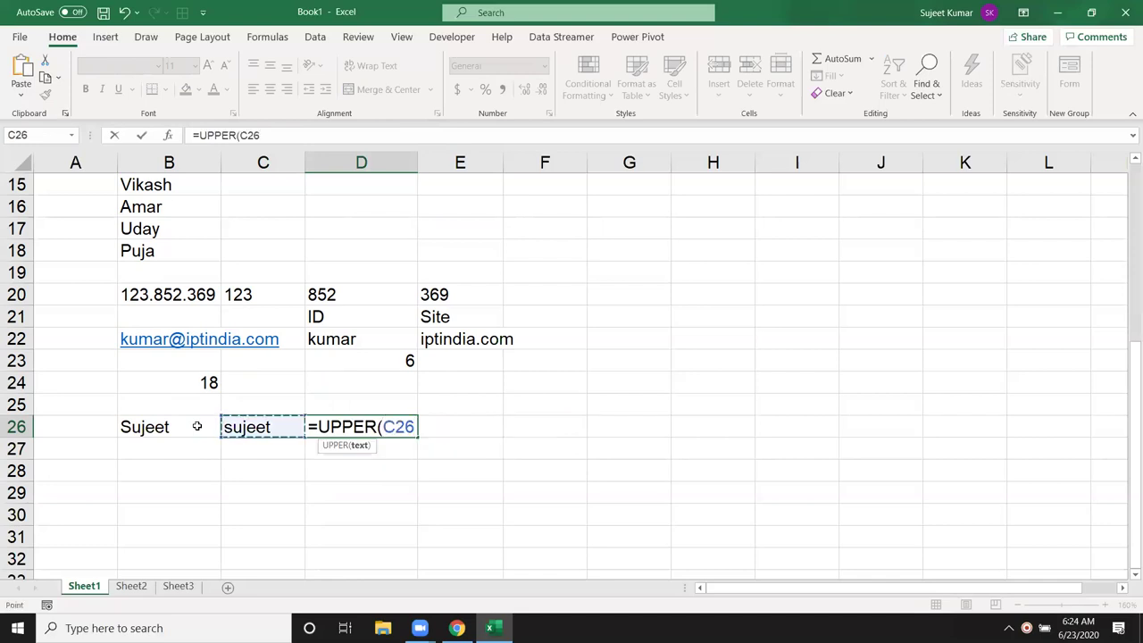
{"action": "key", "text": "Return"}
{"action": "key", "text": "Up"}
{"action": "key", "text": "Right"}
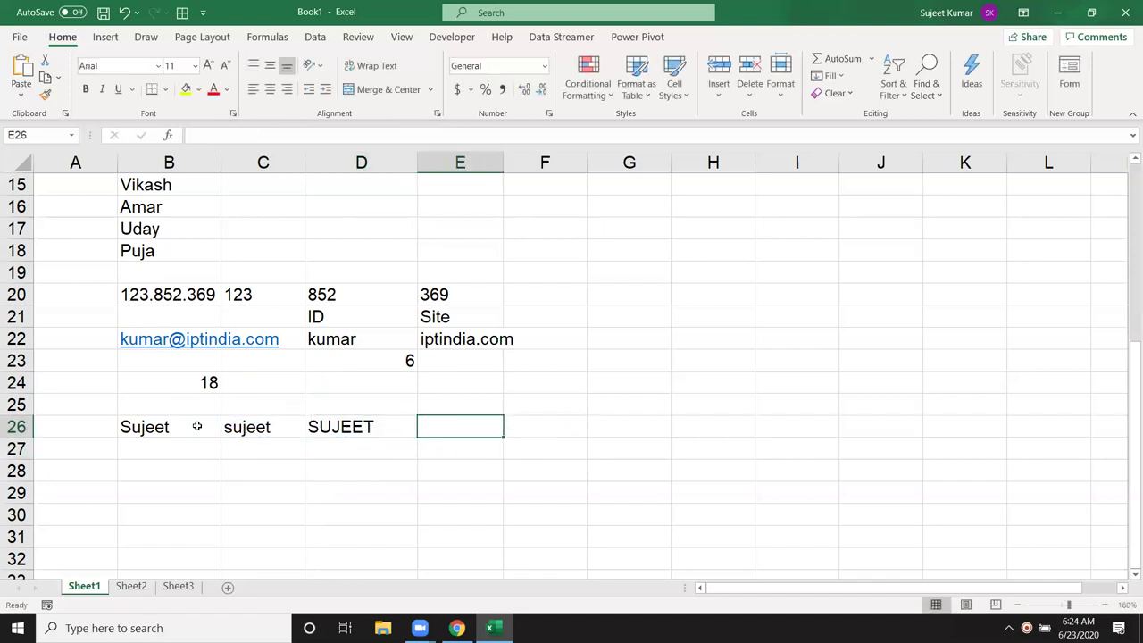
Enter =PROPER(D26) in E26 to show the name in proper case
{"action": "type", "text": "=pr"}
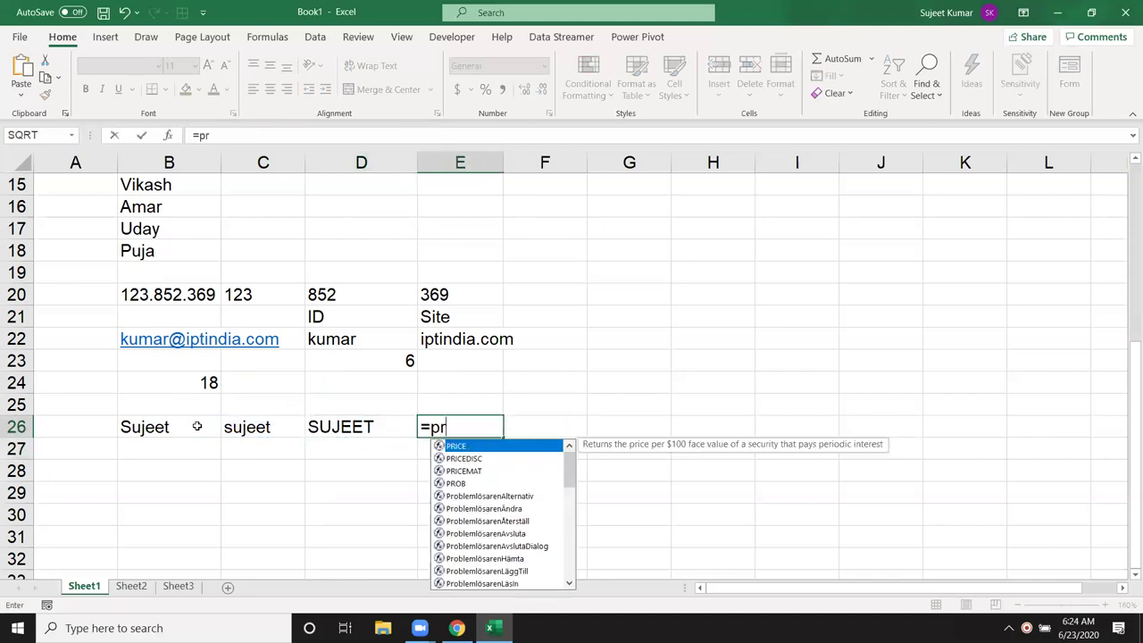
{"action": "type", "text": "o"}
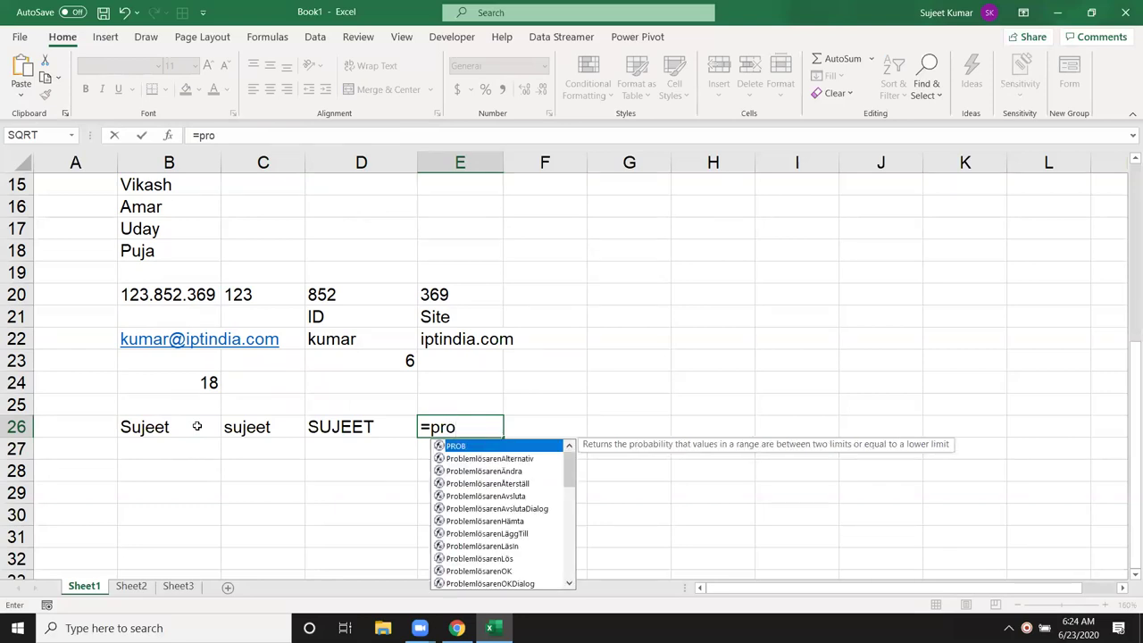
{"action": "type", "text": "p"}
{"action": "key", "text": "Tab"}
{"action": "key", "text": "Left"}
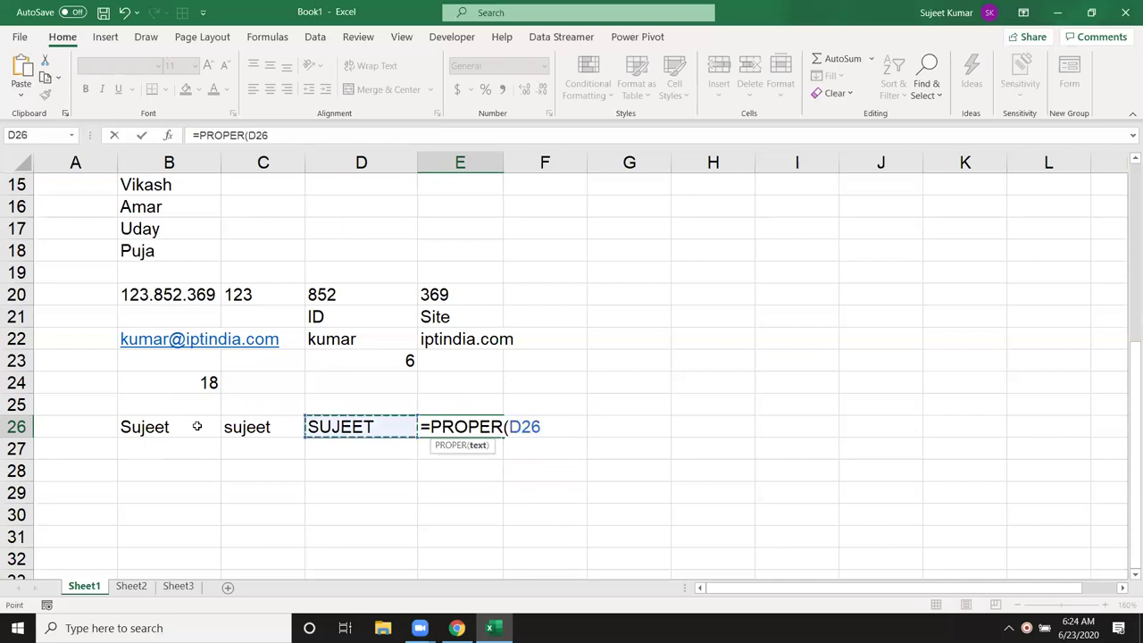
{"action": "key", "text": "Return"}
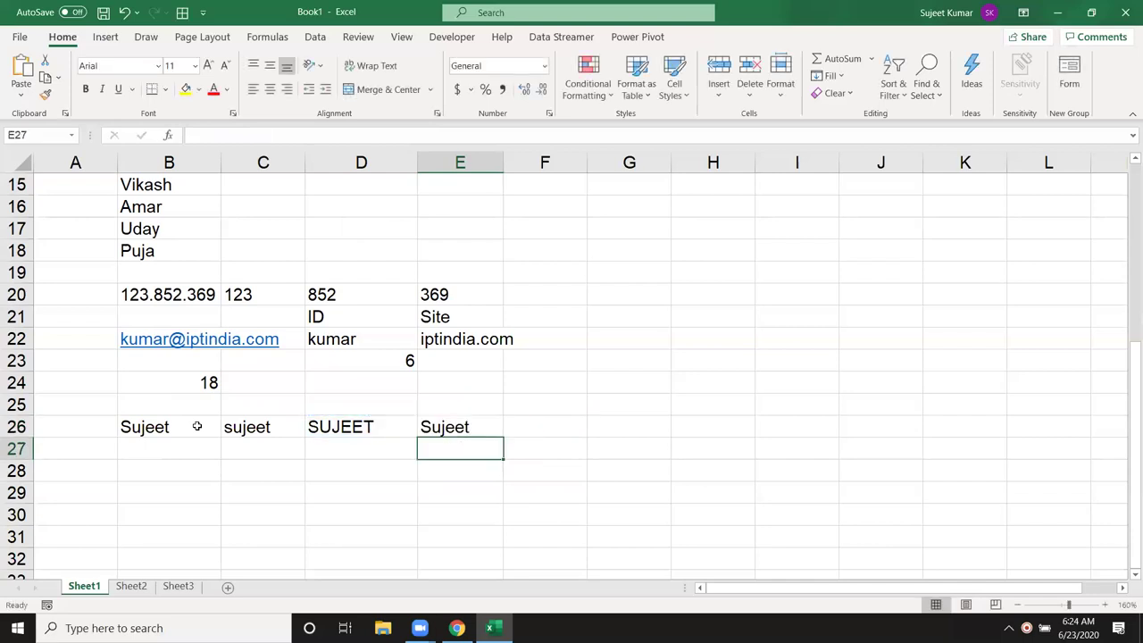
{"action": "key", "text": "Left"}
{"action": "key", "text": "Left"}
{"action": "key", "text": "Left"}
{"action": "key", "text": "Left"}
{"action": "key", "text": "Up"}
{"action": "key", "text": "Right"}
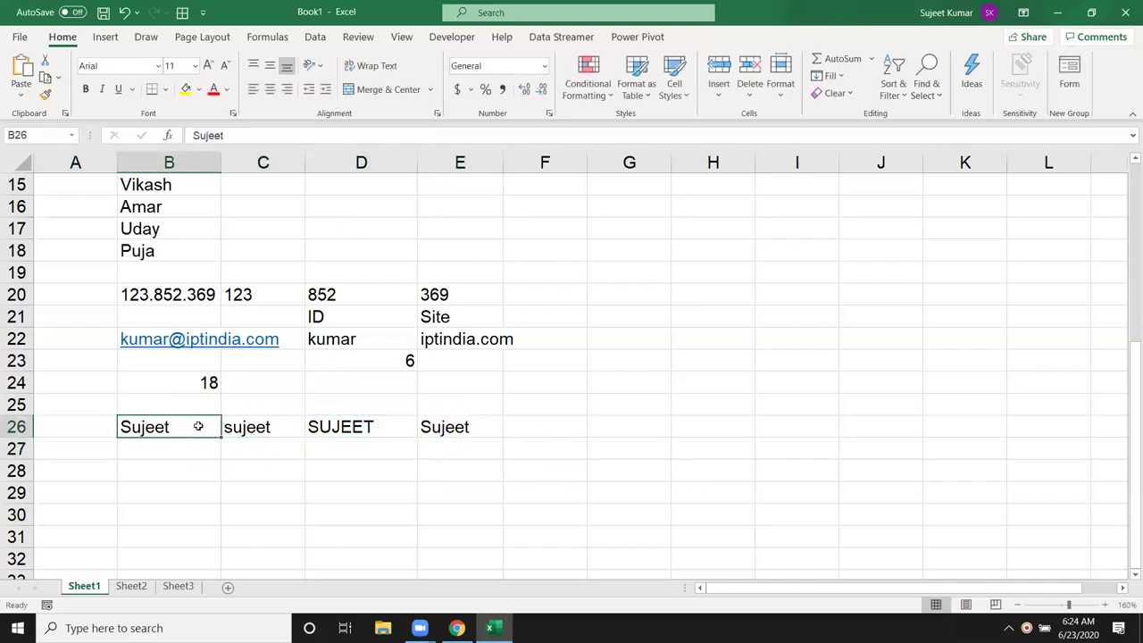
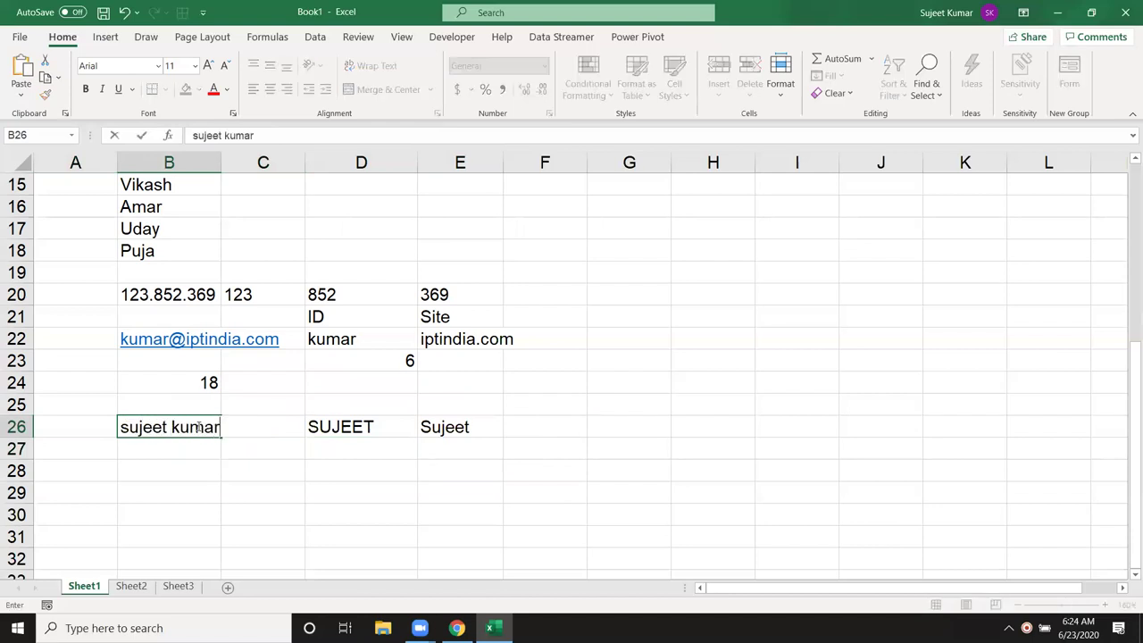
Retype B26 as a full first and last name in lower case, then autofit column B
{"action": "key", "text": "Return"}
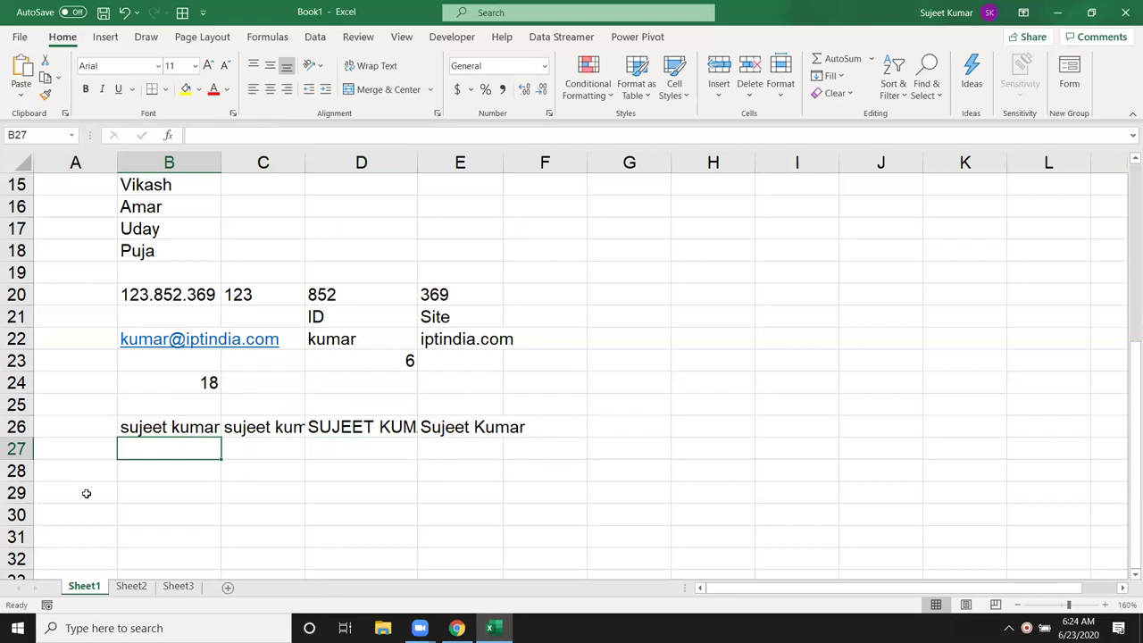
{"action": "double_click", "coordinate": [220, 162]}
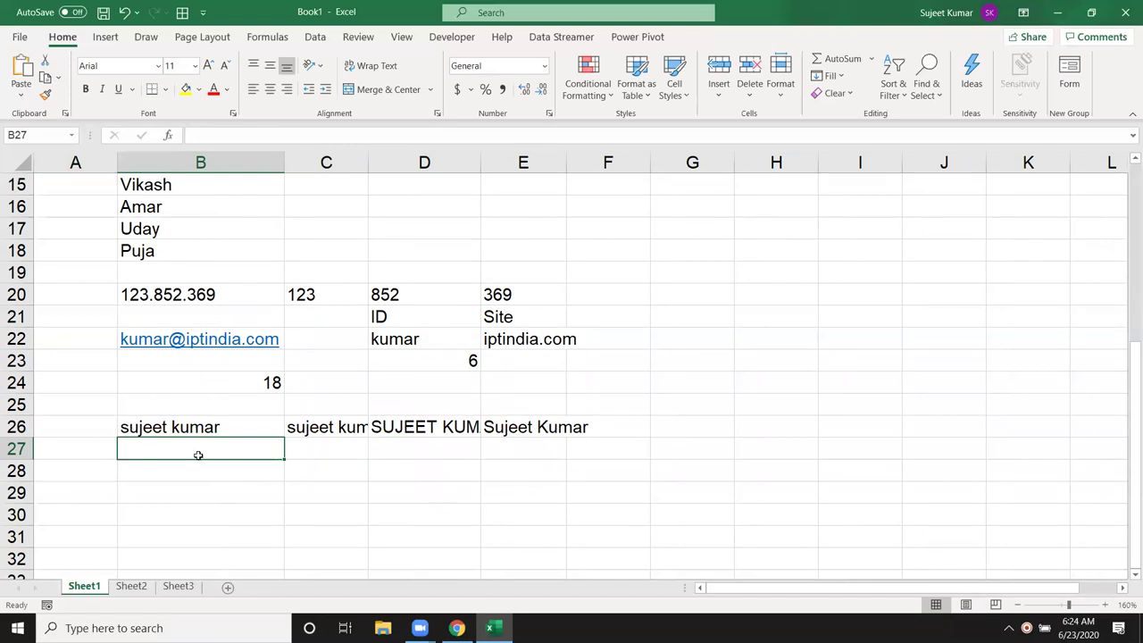
Put =LEFT(B26,1) in B27 and =UPPER(B27) in B28 to capitalise the first letter
{"action": "type", "text": "="}
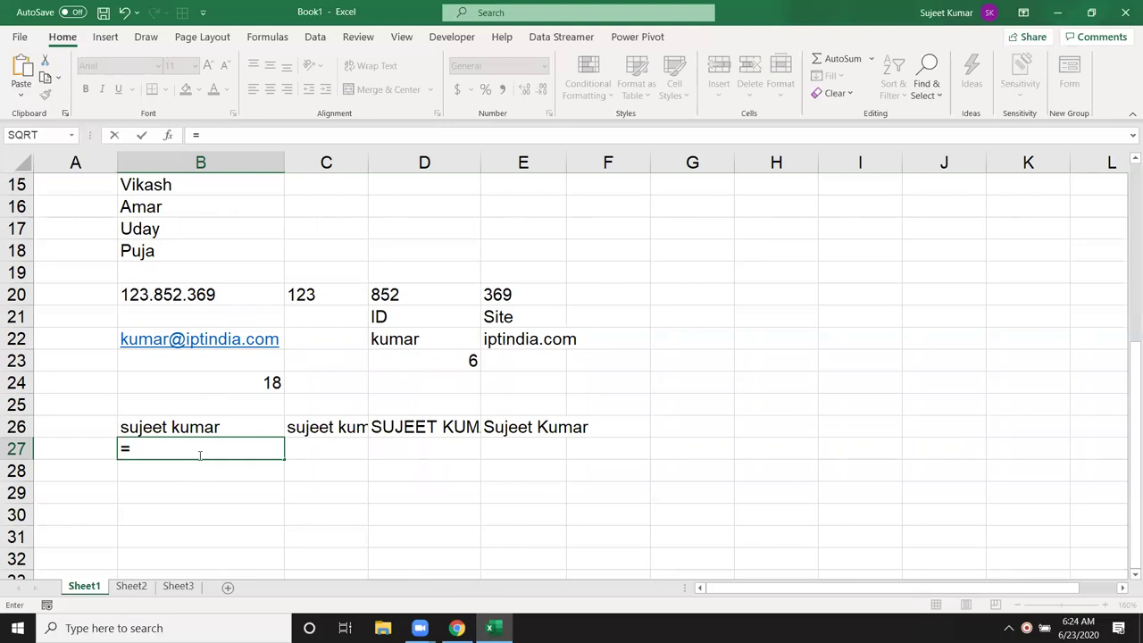
{"action": "type", "text": "le"}
{"action": "key", "text": "Tab"}
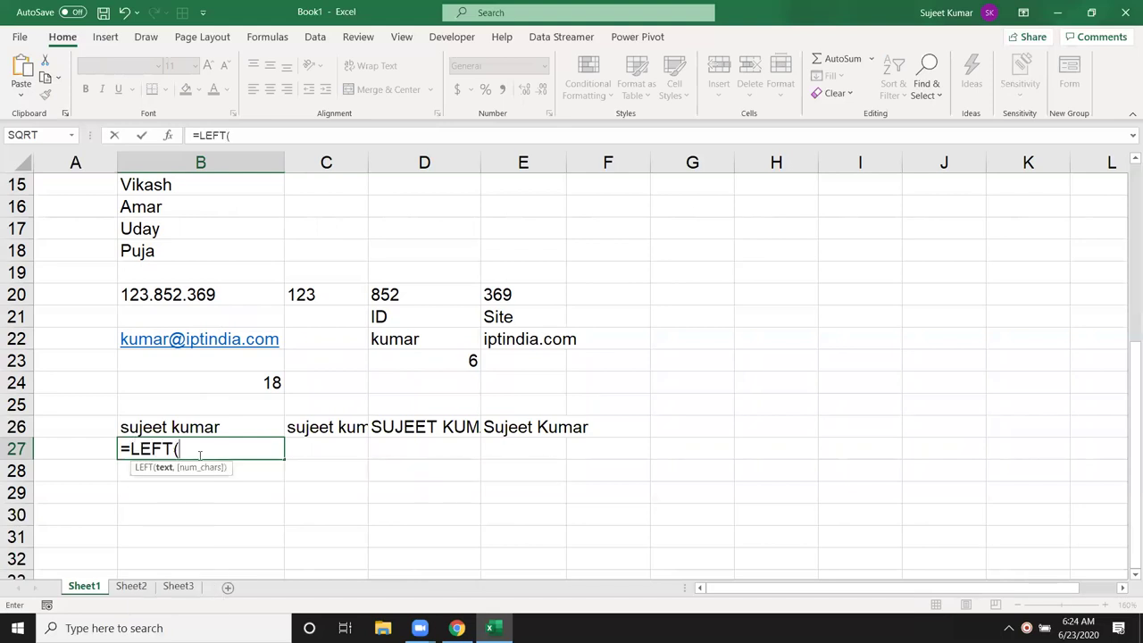
{"action": "key", "text": "Up"}
{"action": "type", "text": ",1"}
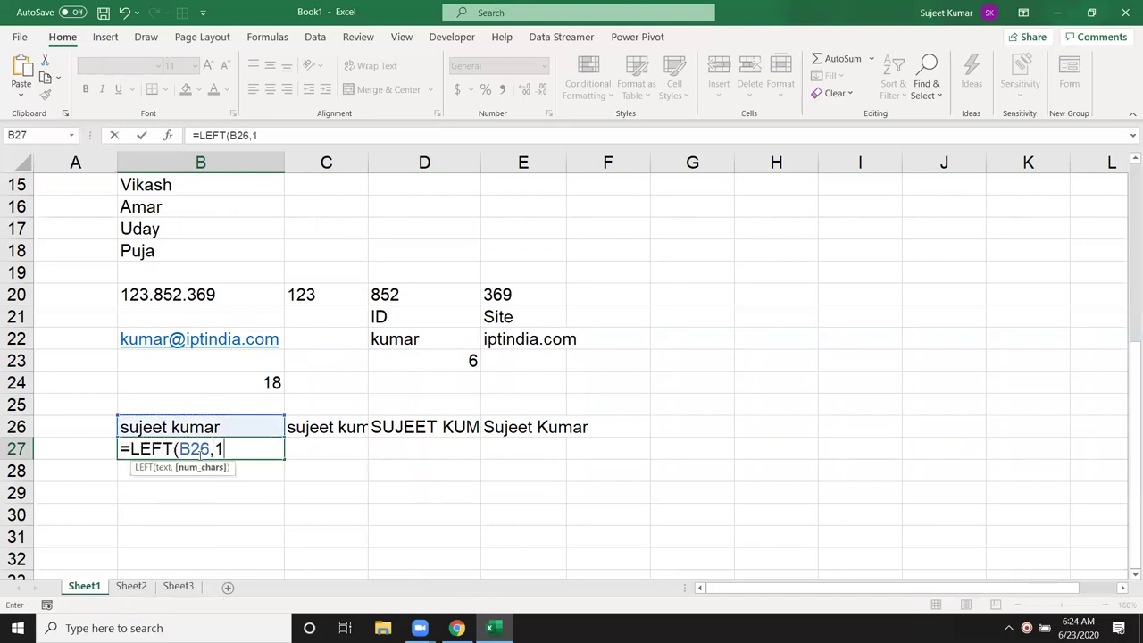
{"action": "key", "text": "Return"}
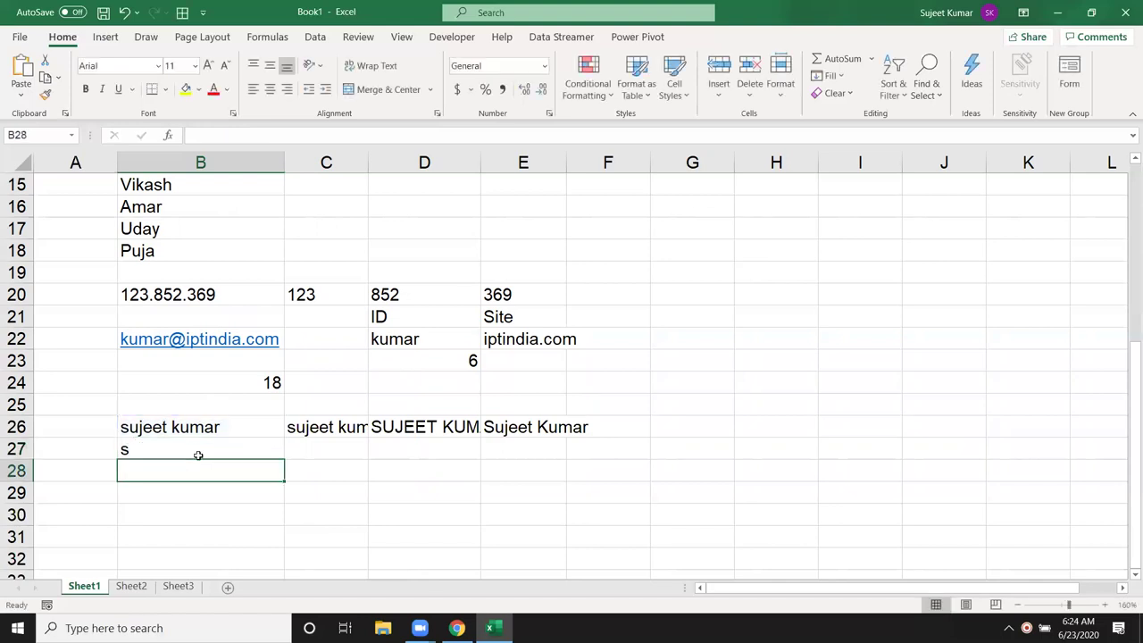
{"action": "type", "text": "=up"}
{"action": "key", "text": "Tab"}
{"action": "left_click", "coordinate": [198, 456]}
{"action": "key", "text": "Return"}
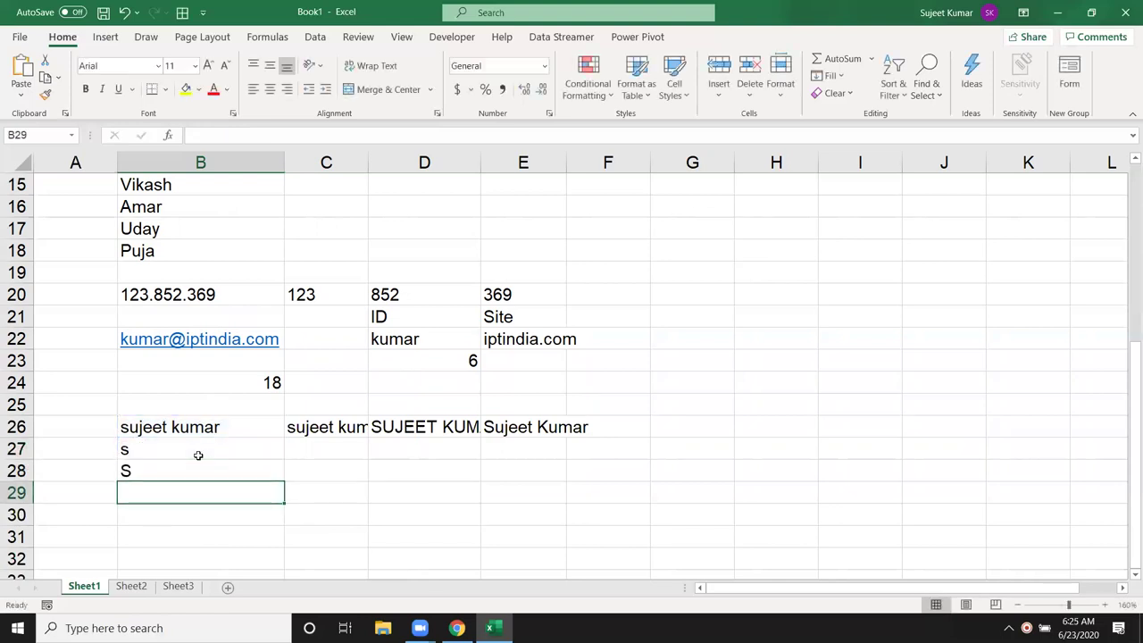
Extract the rest of the name in B29 with =RIGHT(B26,LEN(B26)-1)
{"action": "type", "text": "="}
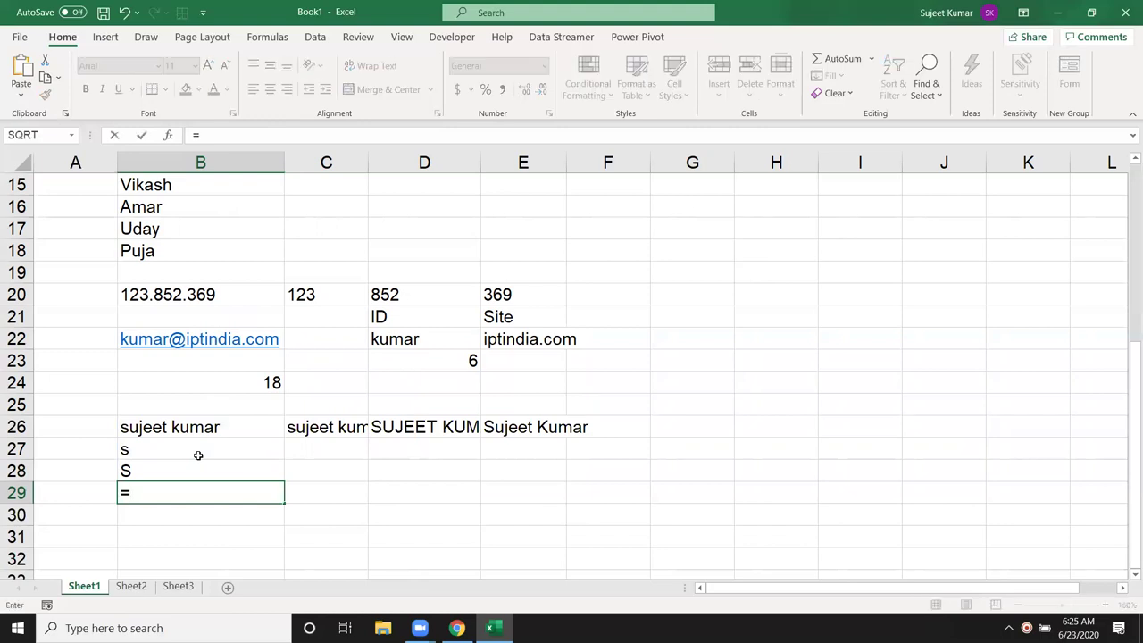
{"action": "type", "text": "ri"}
{"action": "key", "text": "Tab"}
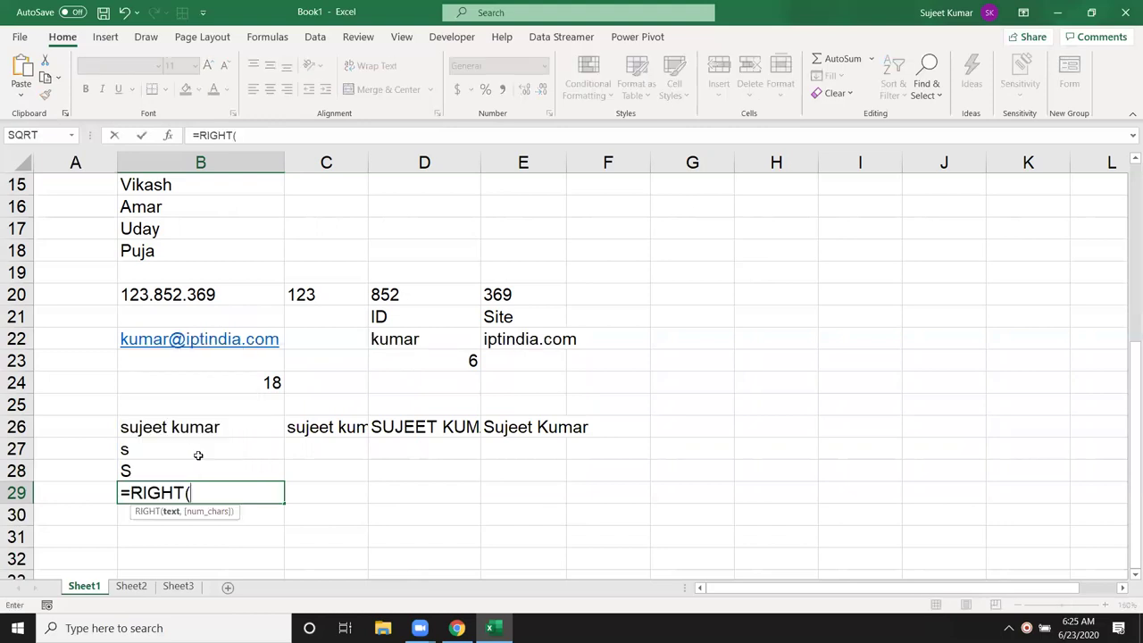
{"action": "key", "text": "Up"}
{"action": "key", "text": "Up"}
{"action": "key", "text": "Up"}
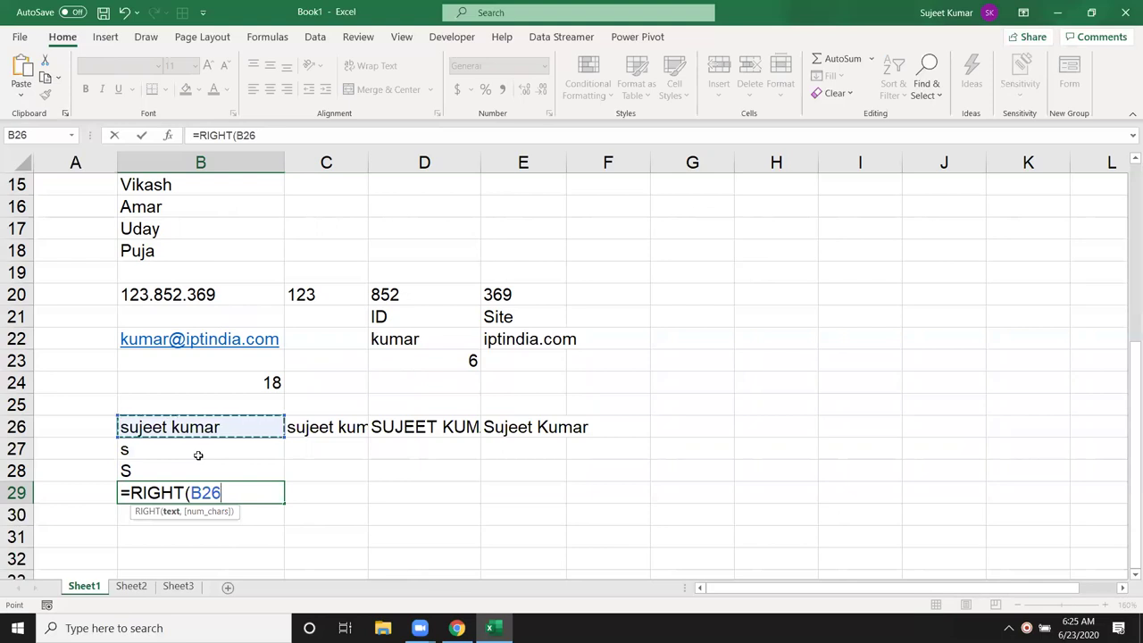
{"action": "type", "text": ",le"}
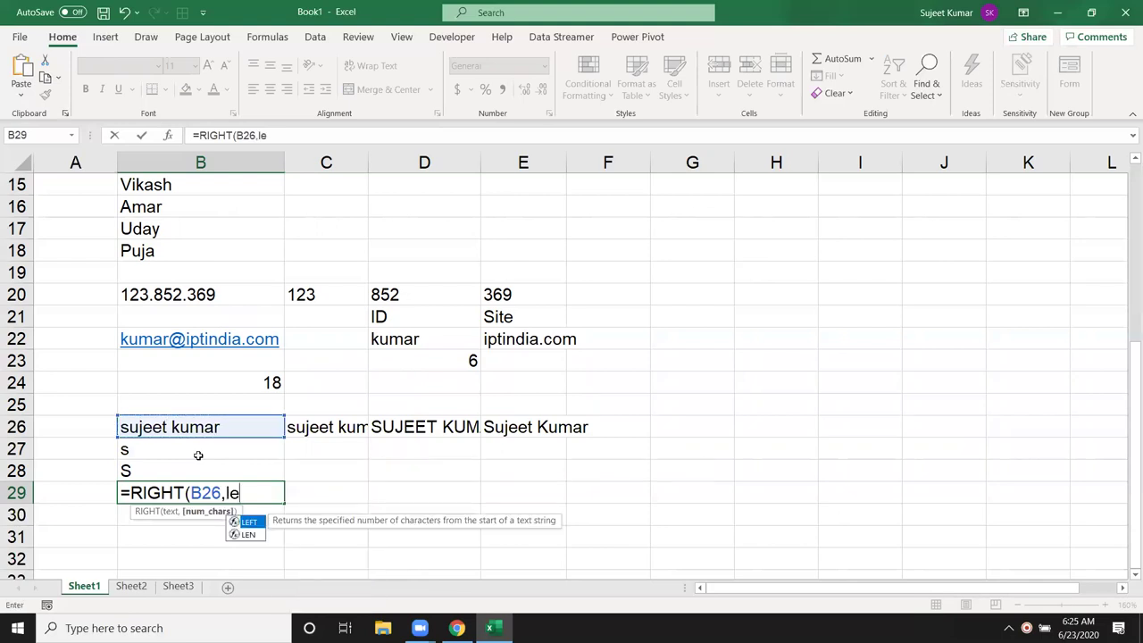
{"action": "type", "text": "m"}
{"action": "key", "text": "BackSpace"}
{"action": "key", "text": "Down"}
{"action": "key", "text": "Tab"}
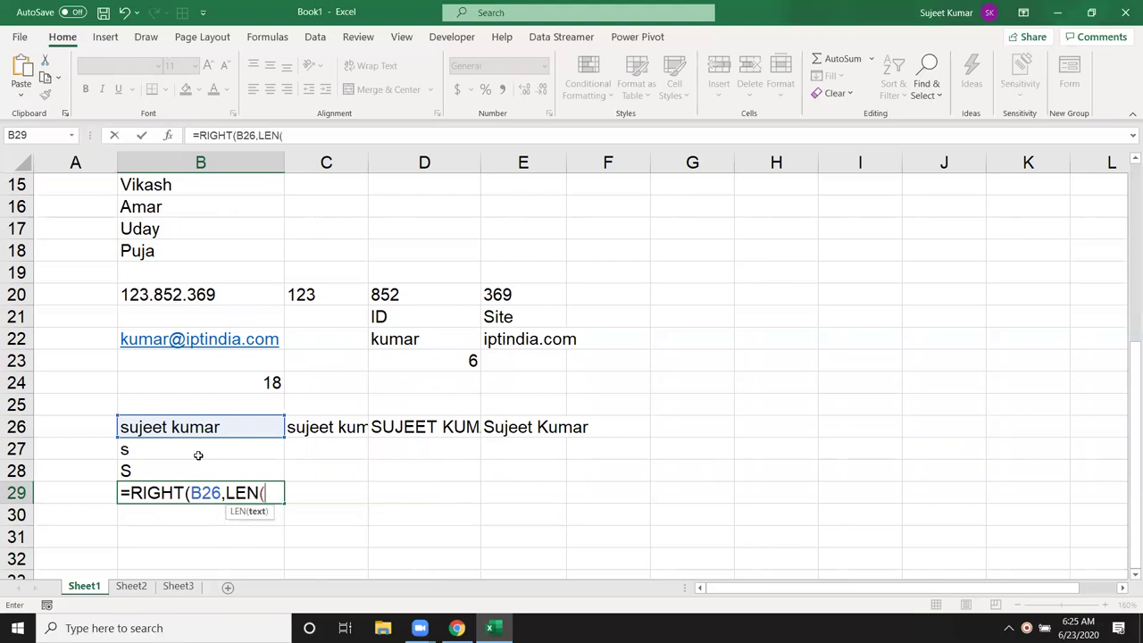
{"action": "left_click", "coordinate": [205, 427]}
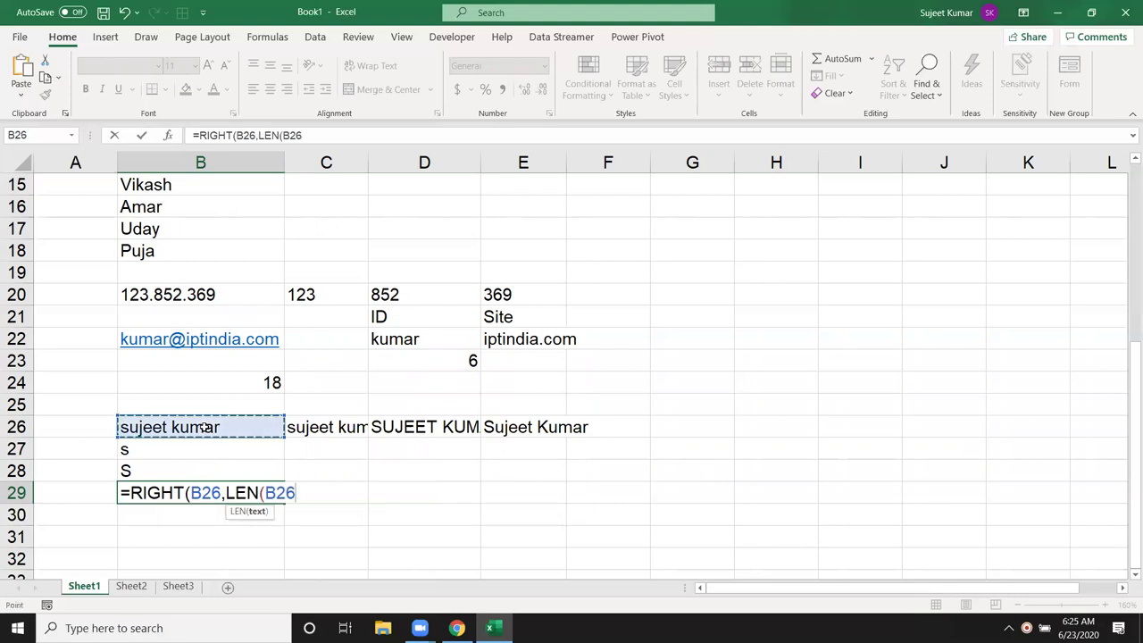
{"action": "type", "text": ")-1"}
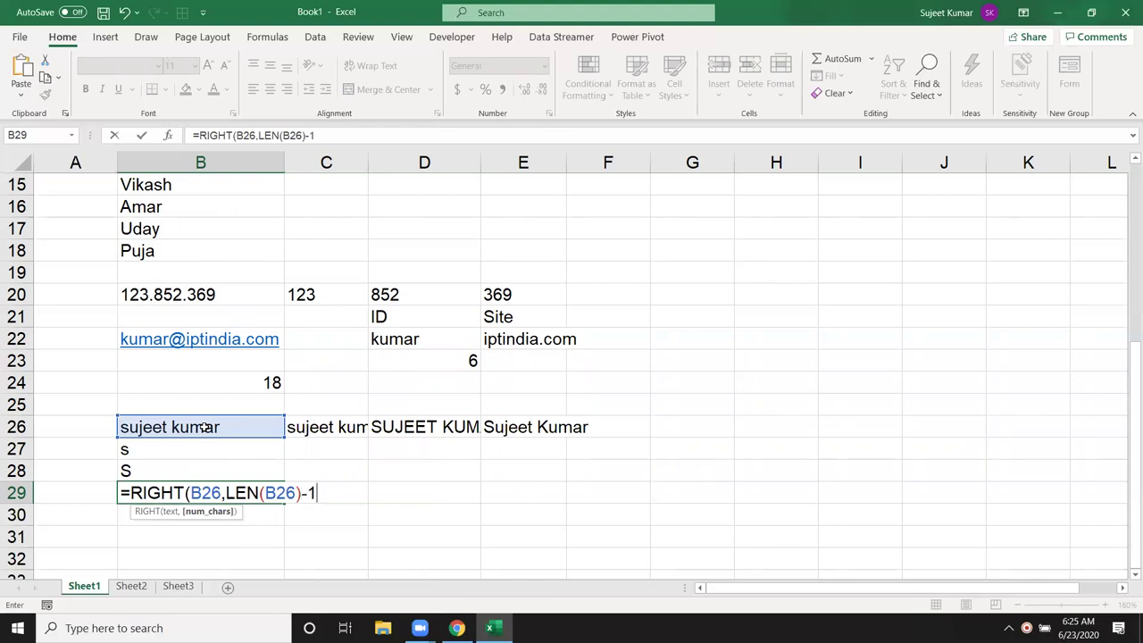
{"action": "key", "text": "Return"}
{"action": "key", "text": "Return"}
Lower-case it in B30 with =LOWER(B29) and join both parts in B31 with =B28&B30
{"action": "type", "text": "=lo"}
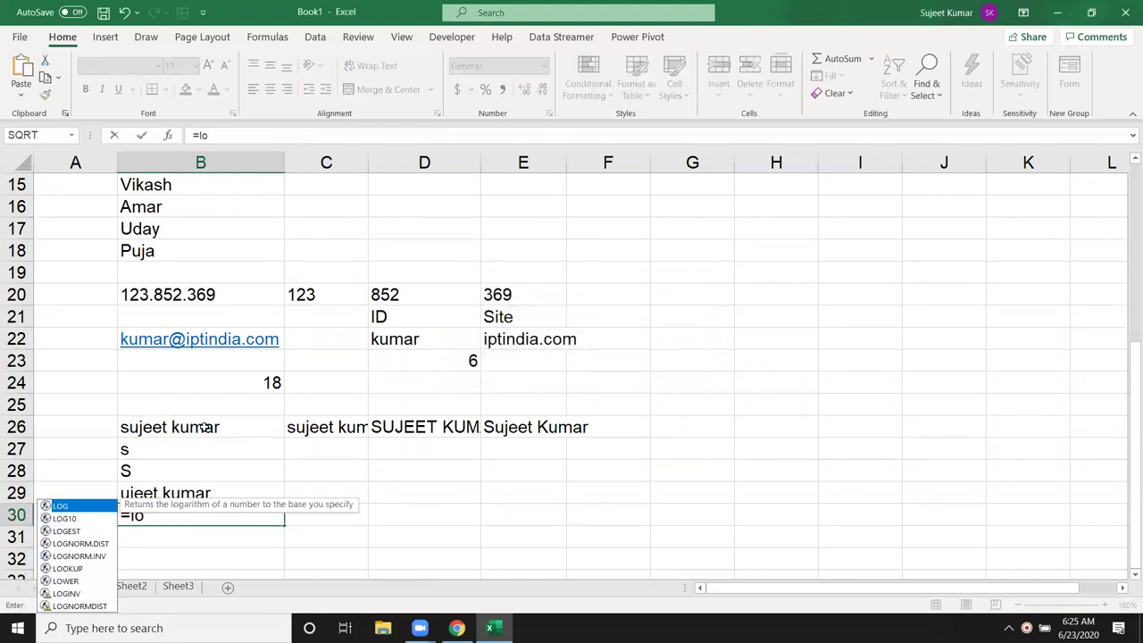
{"action": "type", "text": "w"}
{"action": "key", "text": "Tab"}
{"action": "key", "text": "Up"}
{"action": "key", "text": "Return"}
{"action": "type", "text": "="}
{"action": "key", "text": "Up"}
{"action": "key", "text": "Up"}
{"action": "key", "text": "Up"}
{"action": "type", "text": "&"}
{"action": "key", "text": "Up"}
{"action": "key", "text": "Return"}
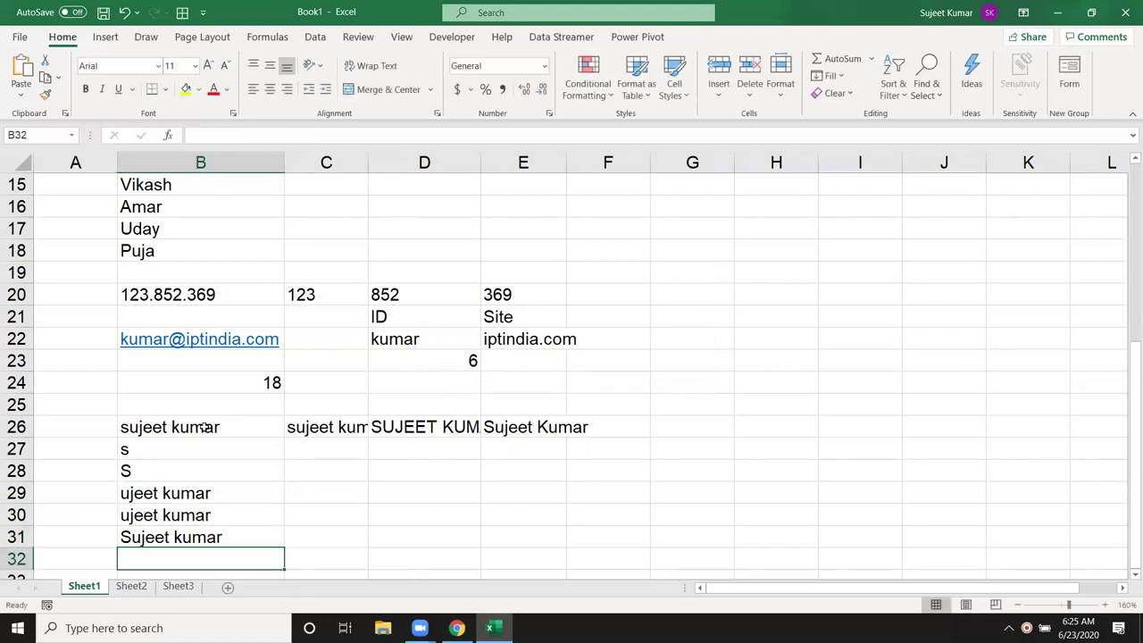
{"action": "left_click", "coordinate": [196, 536]}
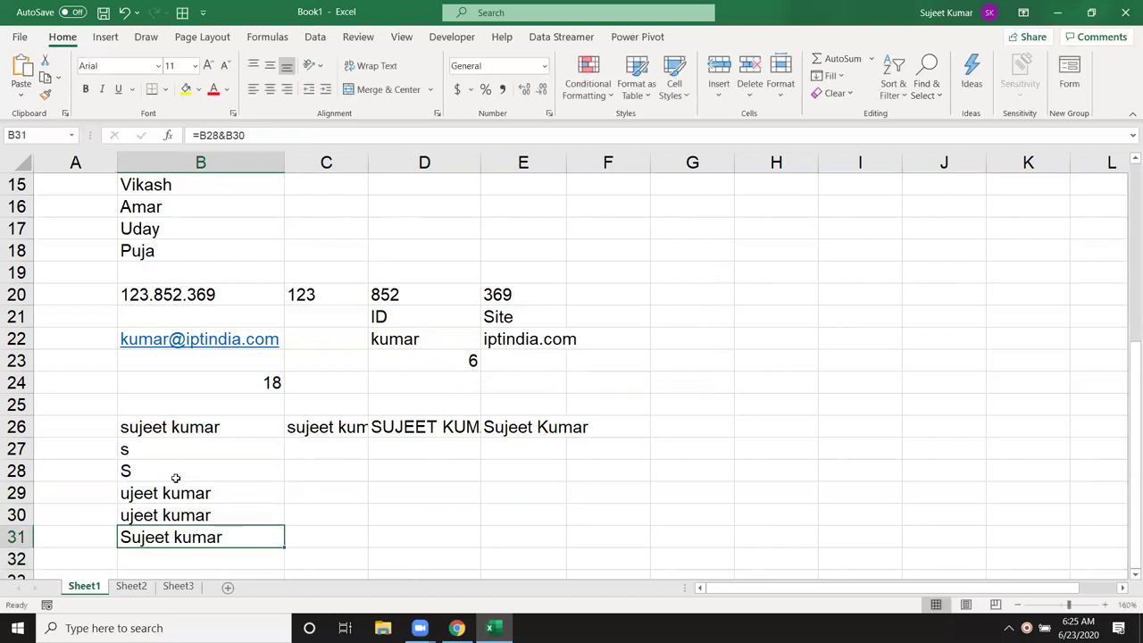
{"action": "left_click_drag", "start_coordinate": [168, 452], "coordinate": [174, 537]}
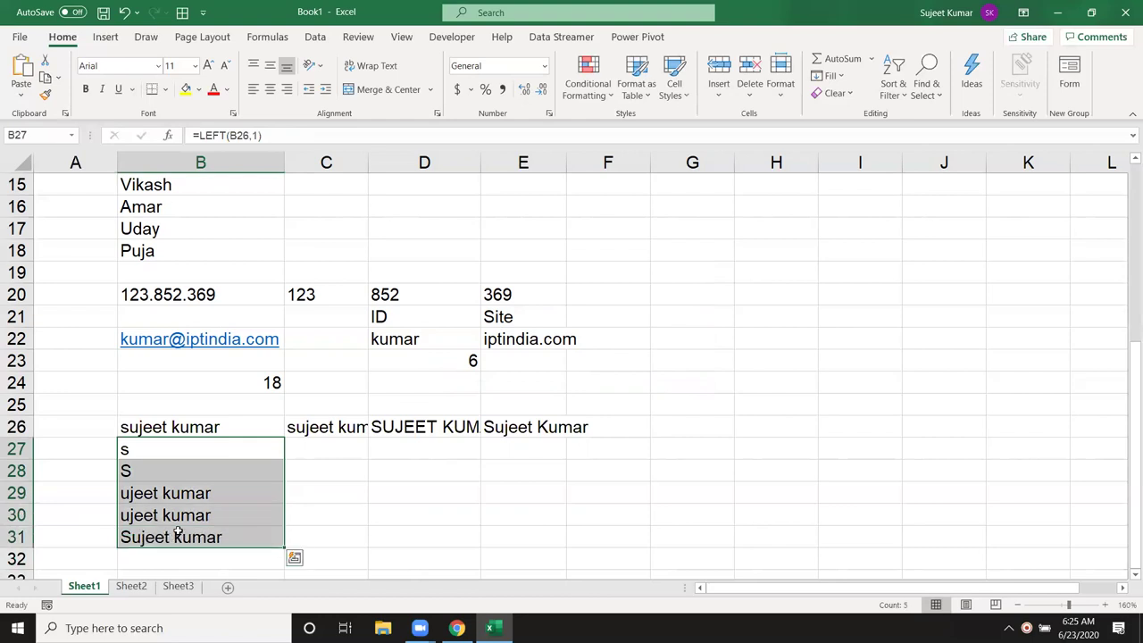
{"action": "left_click", "coordinate": [333, 448]}
Start C27's formula with =UPPER(LEFT(B26,1)) joined by & to LOWER
{"action": "type", "text": "="}
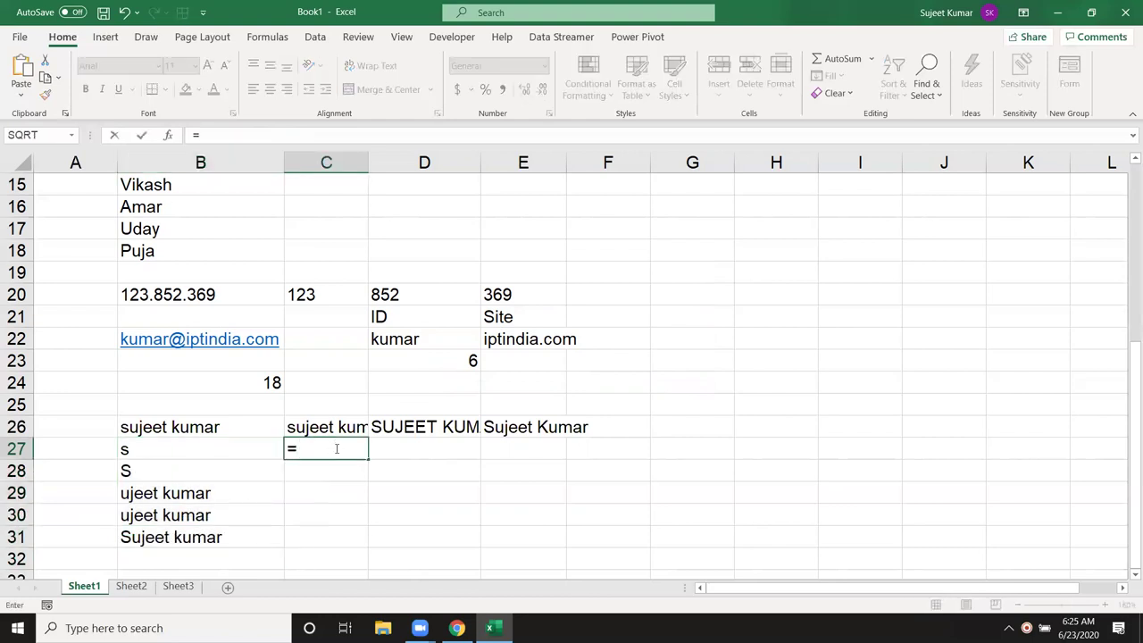
{"action": "type", "text": "upp"}
{"action": "key", "text": "Tab"}
{"action": "type", "text": "le"}
{"action": "key", "text": "Tab"}
{"action": "key", "text": "Left"}
{"action": "key", "text": "Left"}
{"action": "key", "text": "Up"}
{"action": "key", "text": "Right"}
{"action": "type", "text": ",1)"}
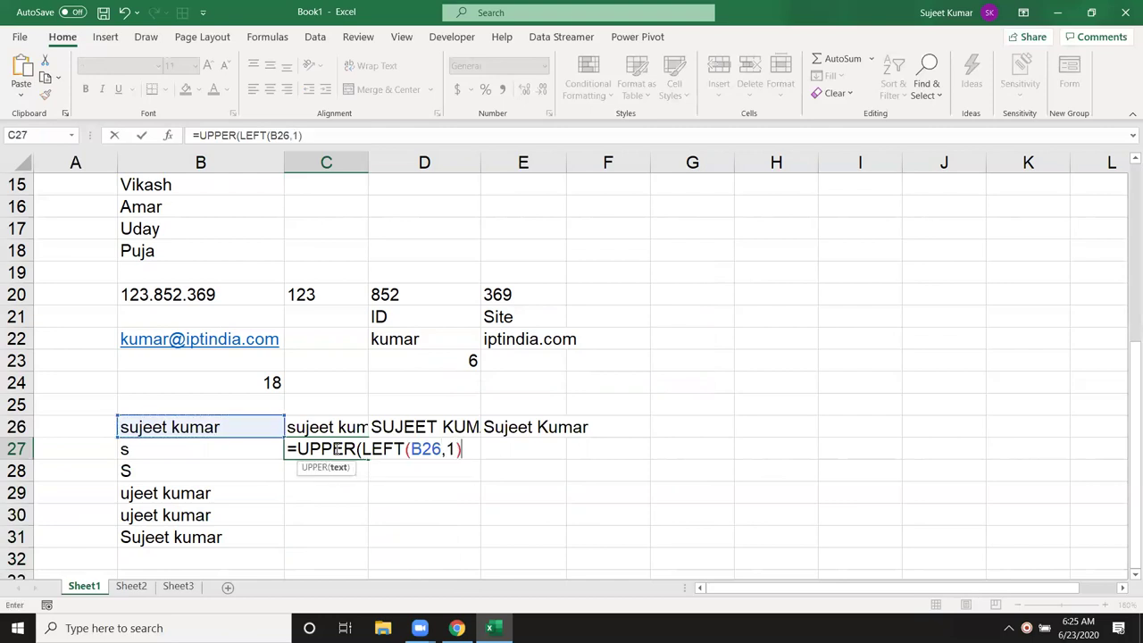
{"action": "type", "text": ")&"}
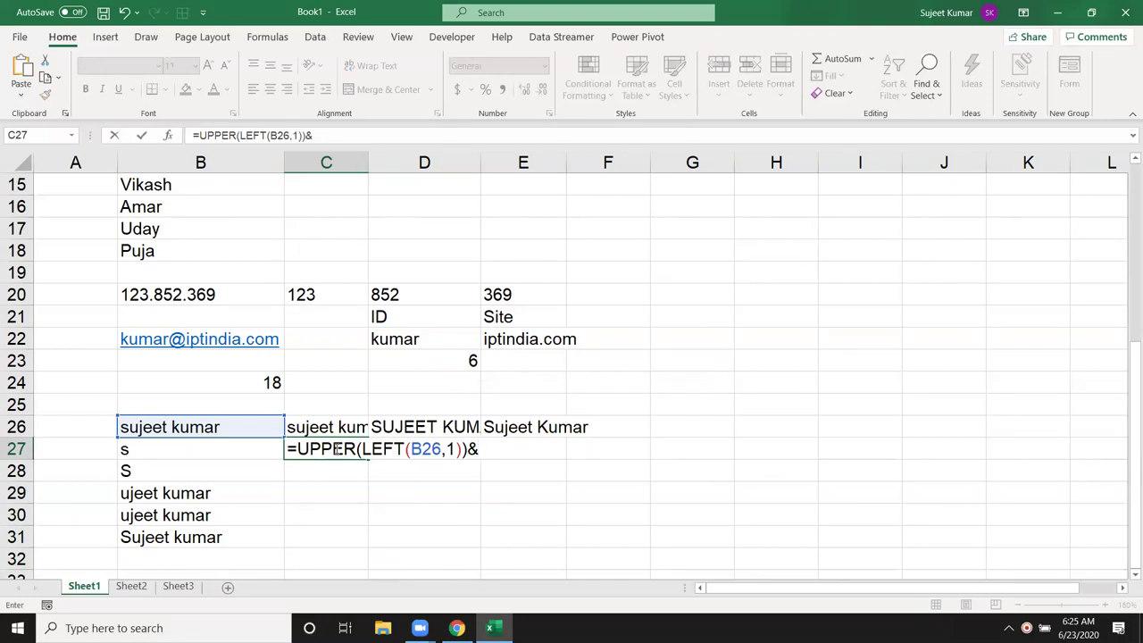
{"action": "type", "text": "lo"}
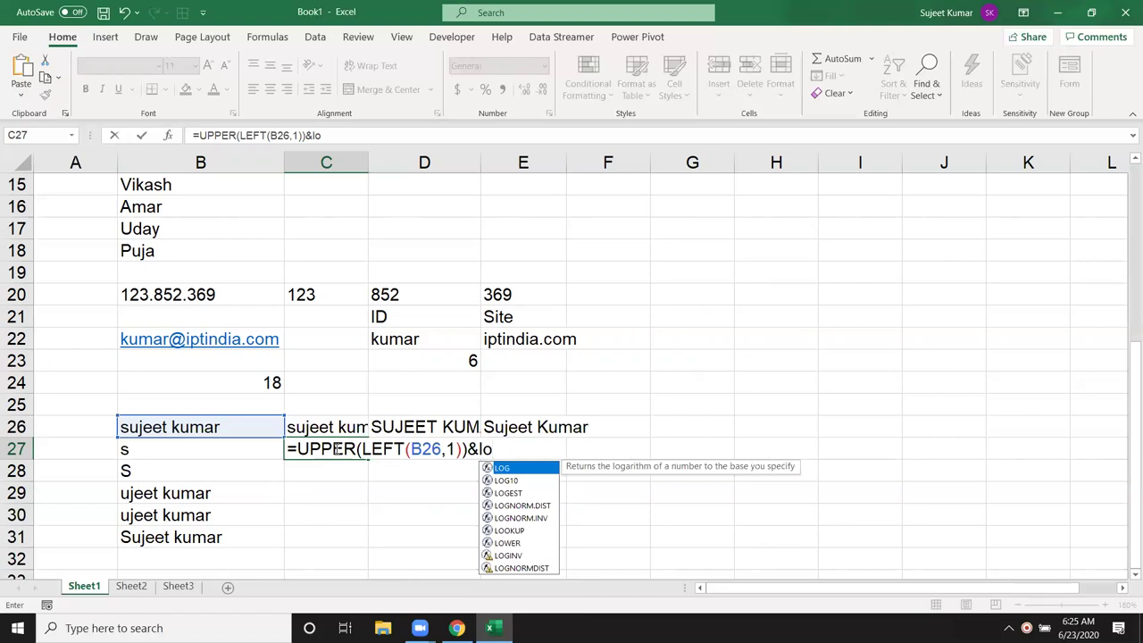
{"action": "type", "text": "w"}
Complete it with LOWER(RIGHT(B26,LEN(B26)-1)), so C27 shows the name with only its first letter capitalised
{"action": "key", "text": "Tab"}
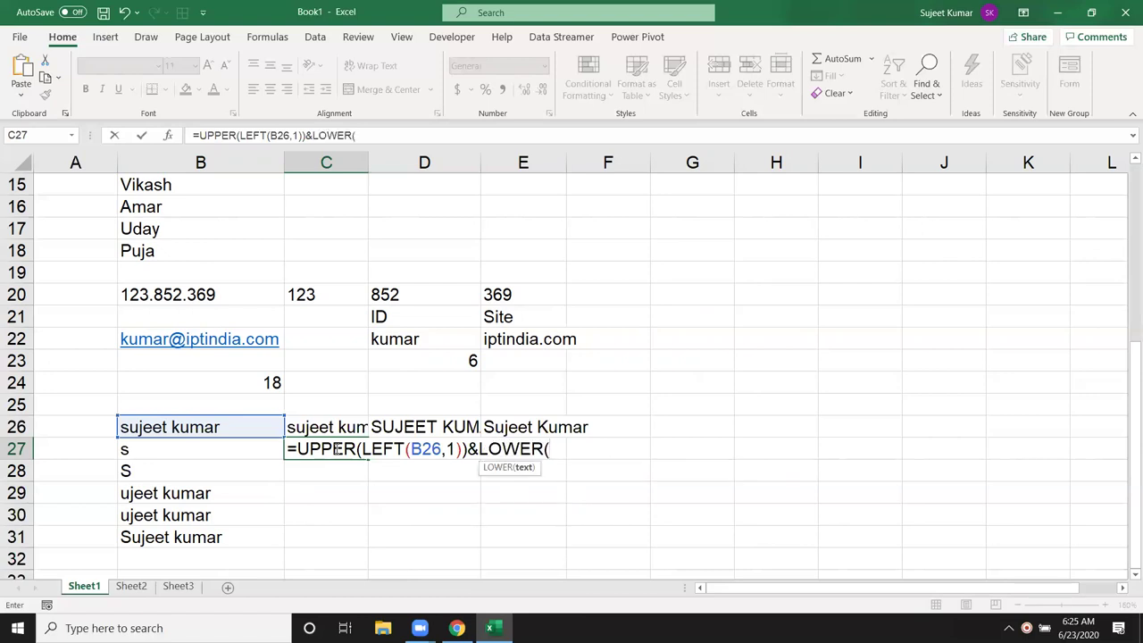
{"action": "type", "text": "ri"}
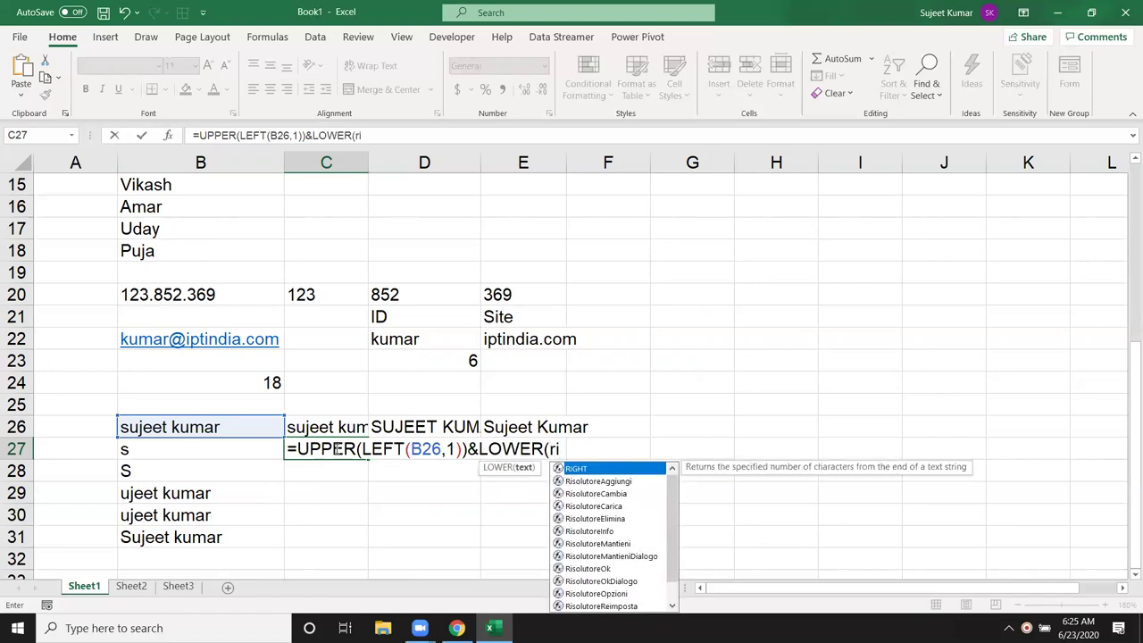
{"action": "key", "text": "Tab"}
{"action": "key", "text": "Left"}
{"action": "key", "text": "Up"}
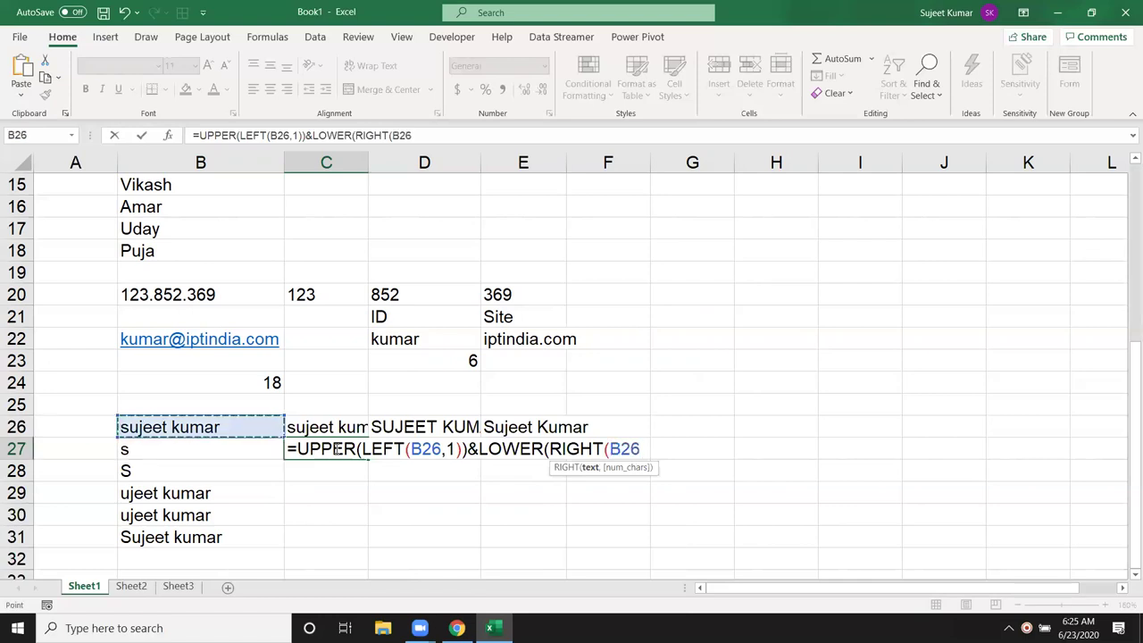
{"action": "type", "text": ",len"}
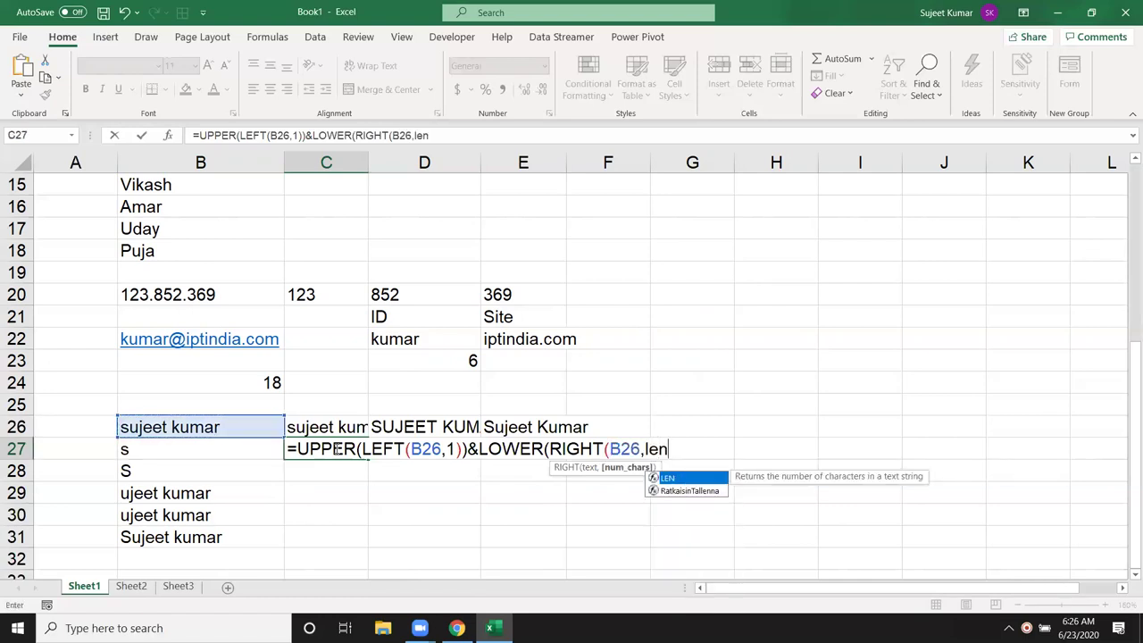
{"action": "key", "text": "Tab"}
{"action": "key", "text": "Left"}
{"action": "key", "text": "Left"}
{"action": "key", "text": "Up"}
{"action": "key", "text": "Right"}
{"action": "type", "text": ")-"}
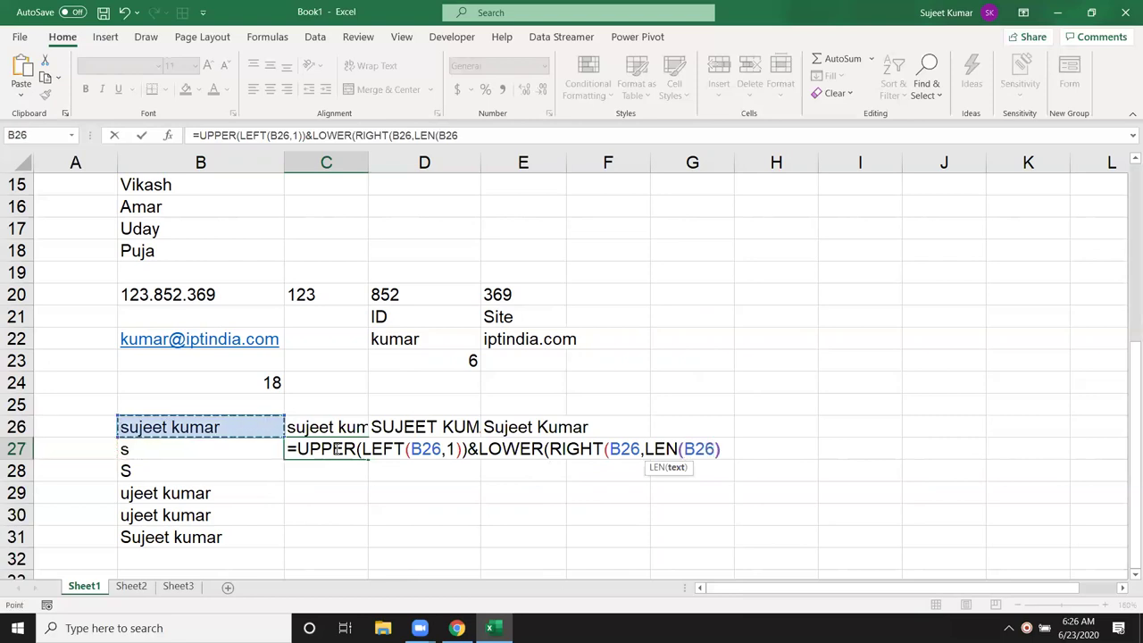
{"action": "type", "text": "1"}
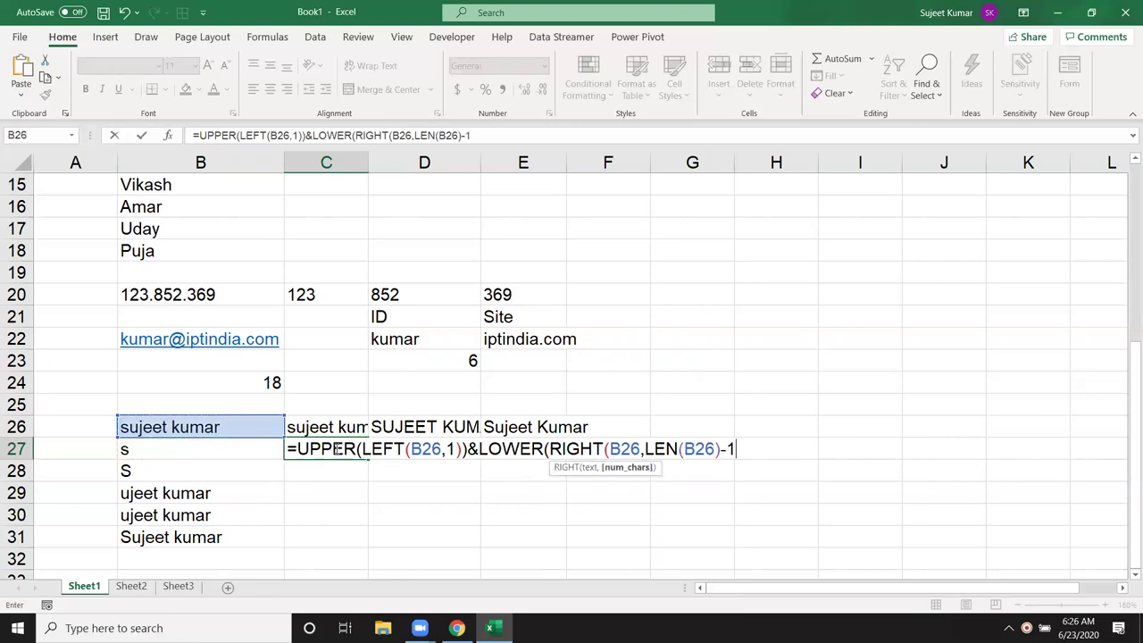
{"action": "type", "text": "))"}
{"action": "key", "text": "Return"}
{"action": "left_click", "coordinate": [336, 449]}
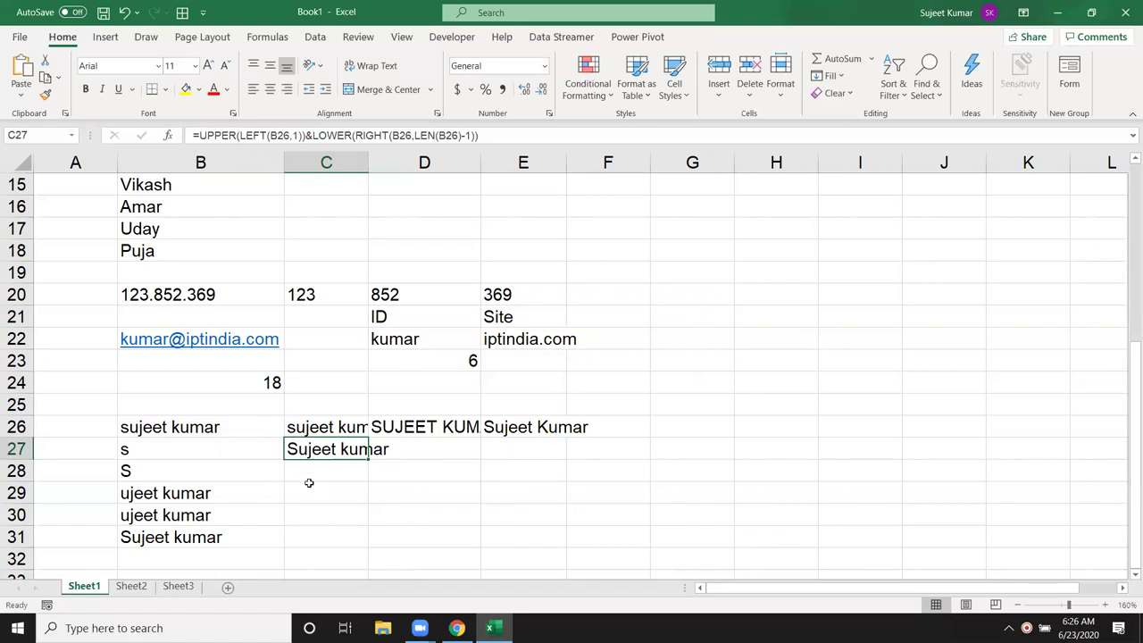
{"action": "double_click", "coordinate": [312, 449]}
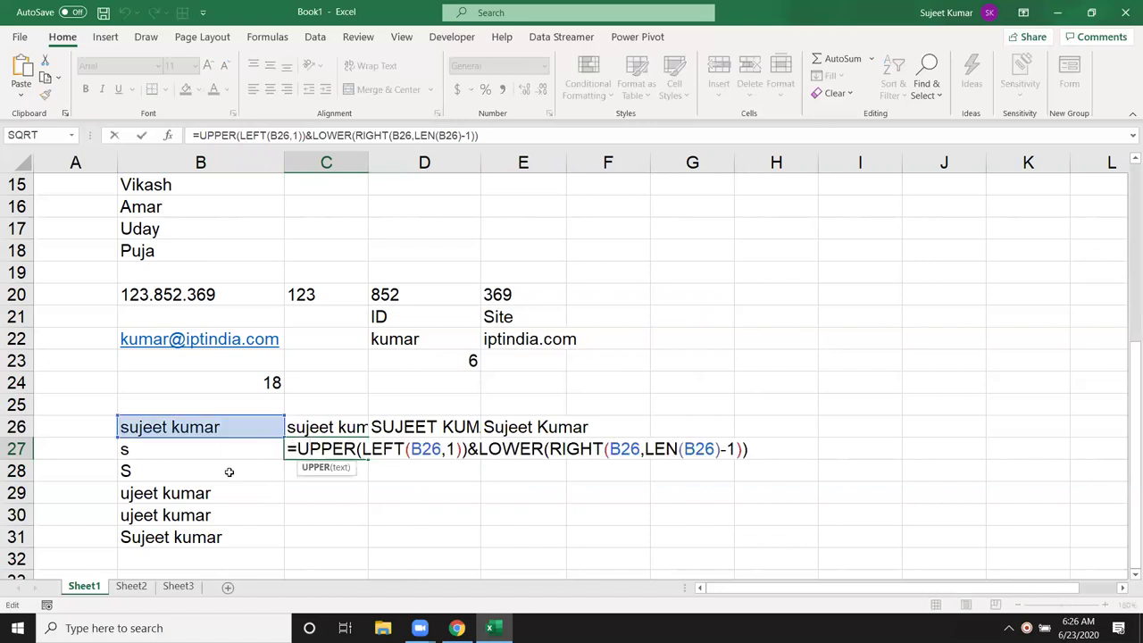
{"action": "key", "text": "Escape"}
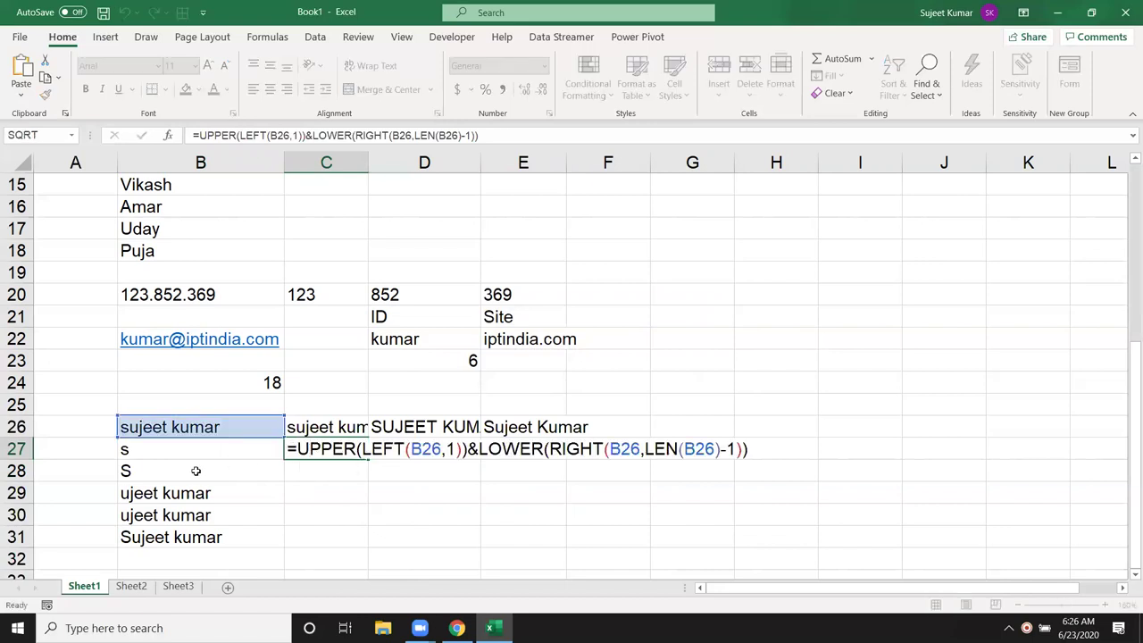
{"action": "left_click", "coordinate": [179, 450]}
{"action": "left_click", "coordinate": [176, 493]}
{"action": "left_click", "coordinate": [174, 513]}
{"action": "left_click", "coordinate": [176, 536]}
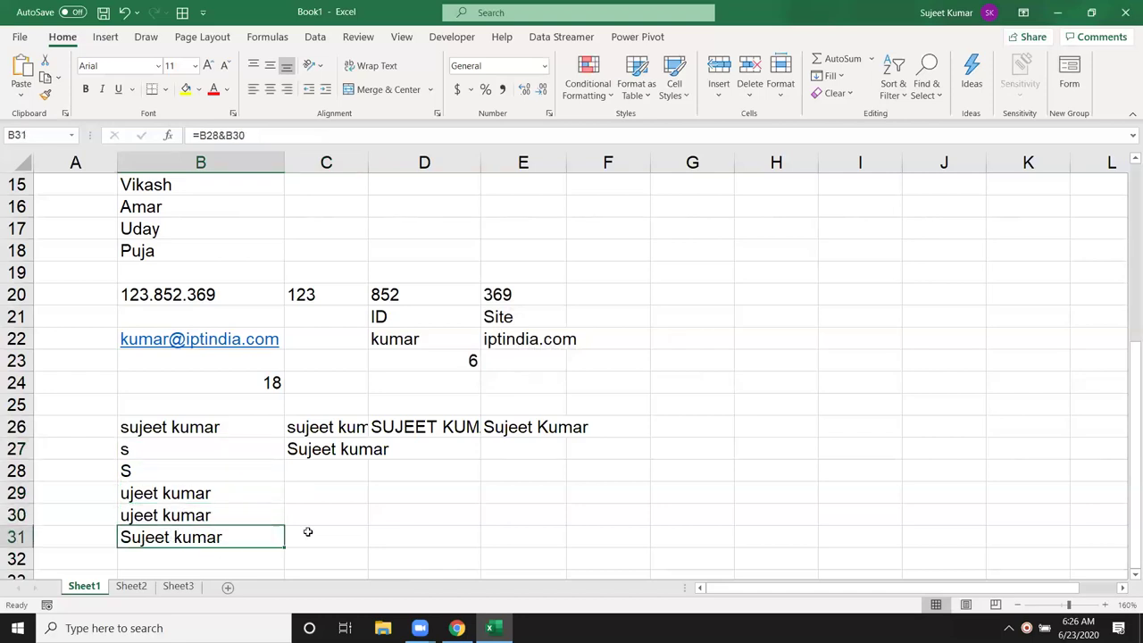
{"action": "scroll", "coordinate": [409, 421], "scroll_direction": "up", "scroll_amount": 2}
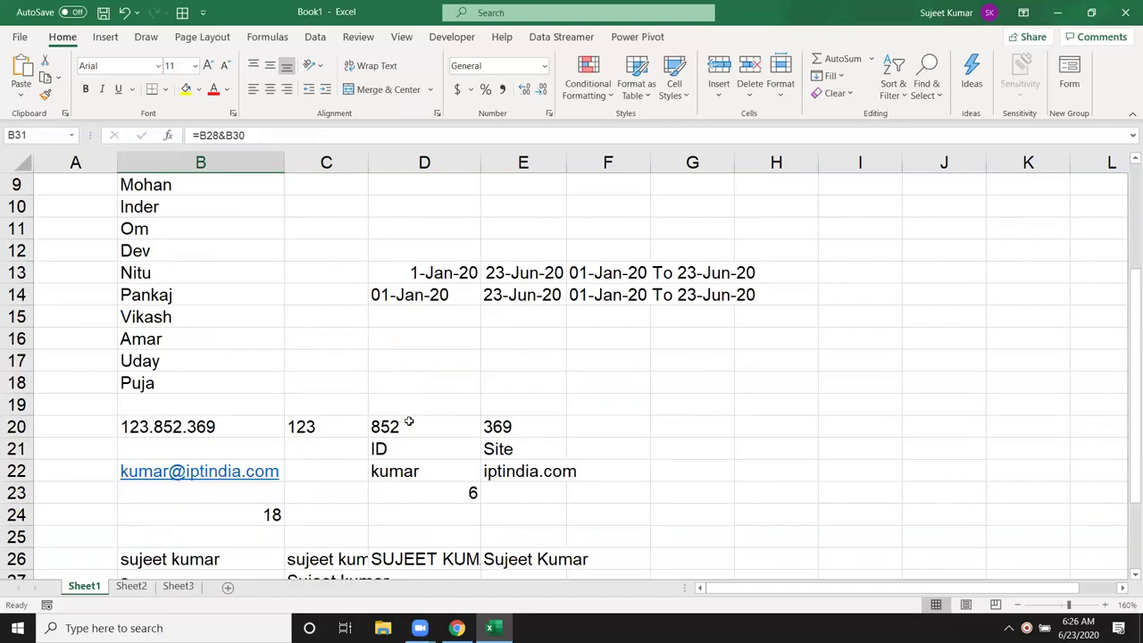
{"action": "scroll", "coordinate": [390, 449], "scroll_direction": "down", "scroll_amount": 3}
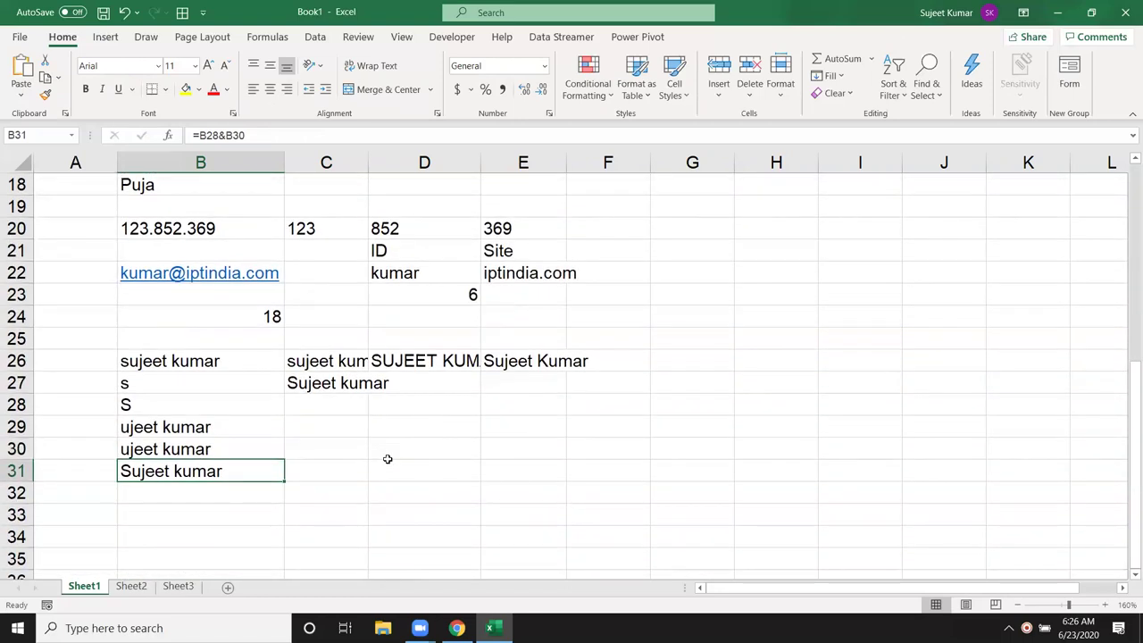
{"action": "left_click", "coordinate": [204, 449]}
{"action": "left_click", "coordinate": [196, 427]}
{"action": "left_click", "coordinate": [189, 405]}
{"action": "left_click", "coordinate": [180, 382]}
{"action": "left_click", "coordinate": [180, 362]}
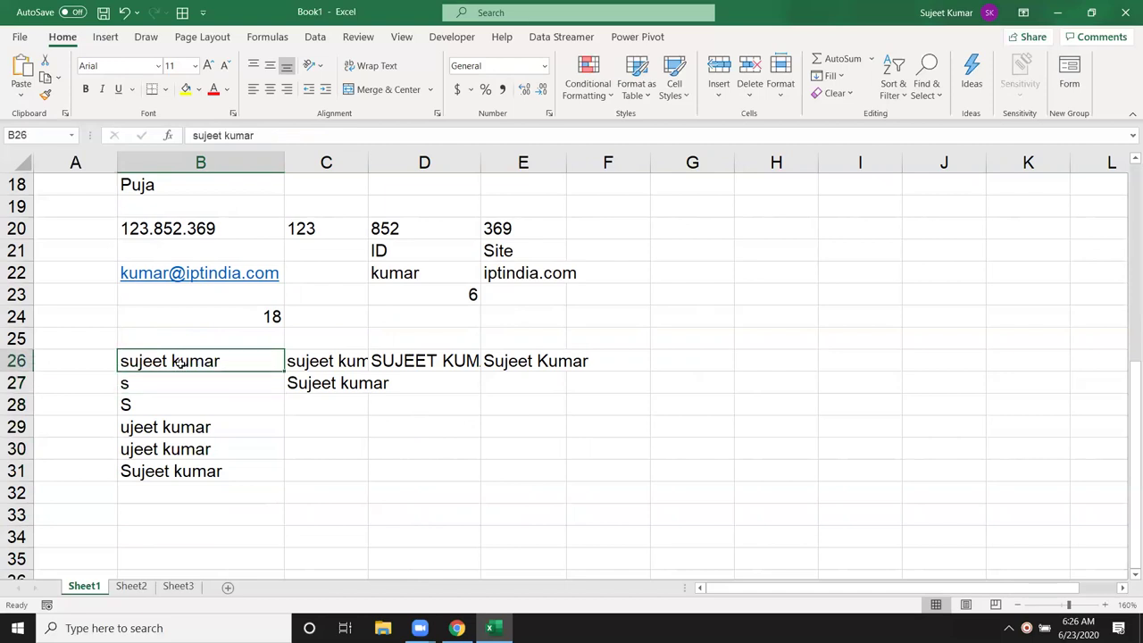
{"action": "scroll", "coordinate": [431, 359], "scroll_direction": "up", "scroll_amount": 4}
{"action": "scroll", "coordinate": [431, 359], "scroll_direction": "up", "scroll_amount": 2}
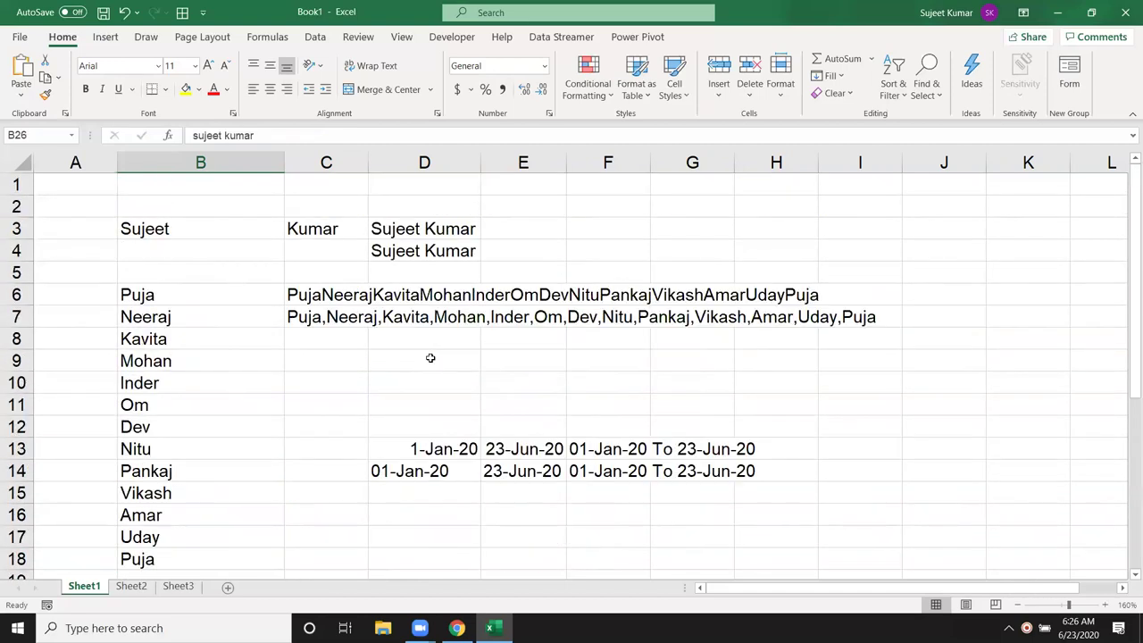
{"action": "scroll", "coordinate": [430, 358], "scroll_direction": "down", "scroll_amount": 3}
{"action": "scroll", "coordinate": [428, 361], "scroll_direction": "down", "scroll_amount": 3}
{"action": "scroll", "coordinate": [427, 364], "scroll_direction": "down", "scroll_amount": 1}
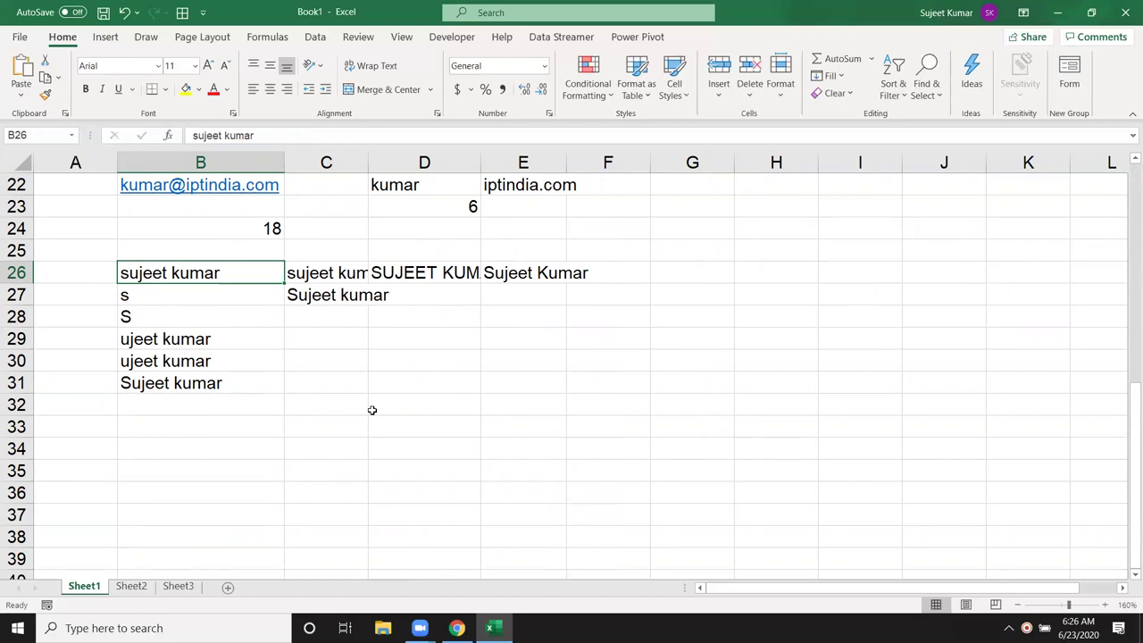
{"action": "scroll", "coordinate": [372, 410], "scroll_direction": "up", "scroll_amount": 2}
{"action": "scroll", "coordinate": [372, 409], "scroll_direction": "up", "scroll_amount": 2}
{"action": "scroll", "coordinate": [374, 409], "scroll_direction": "up", "scroll_amount": 2}
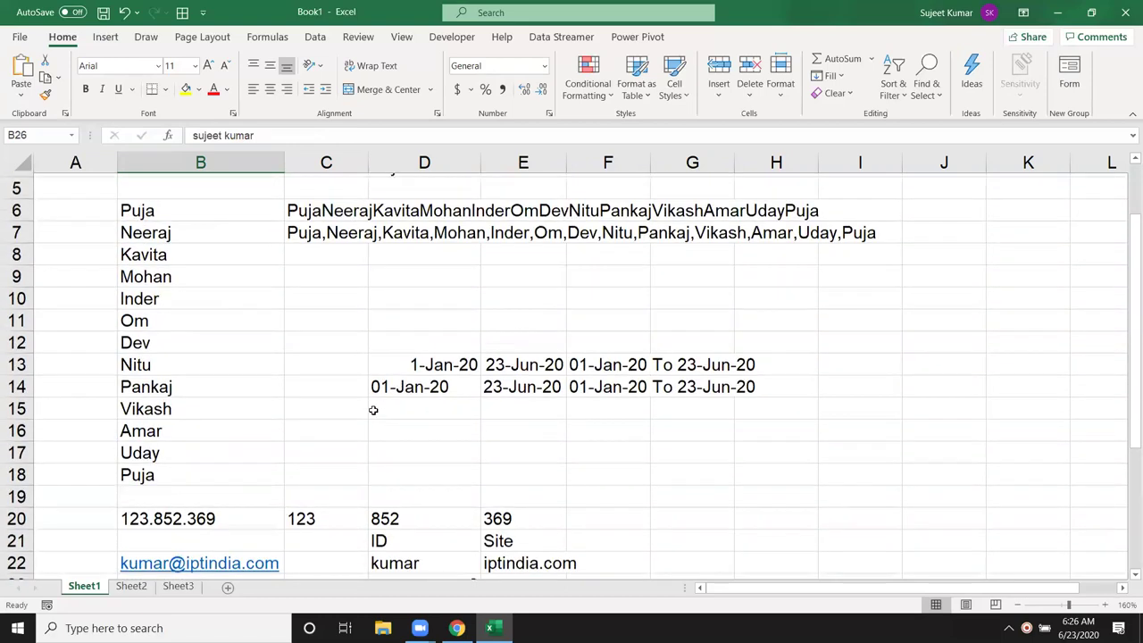
{"action": "scroll", "coordinate": [374, 410], "scroll_direction": "up", "scroll_amount": 1}
{"action": "scroll", "coordinate": [373, 410], "scroll_direction": "down", "scroll_amount": 1}
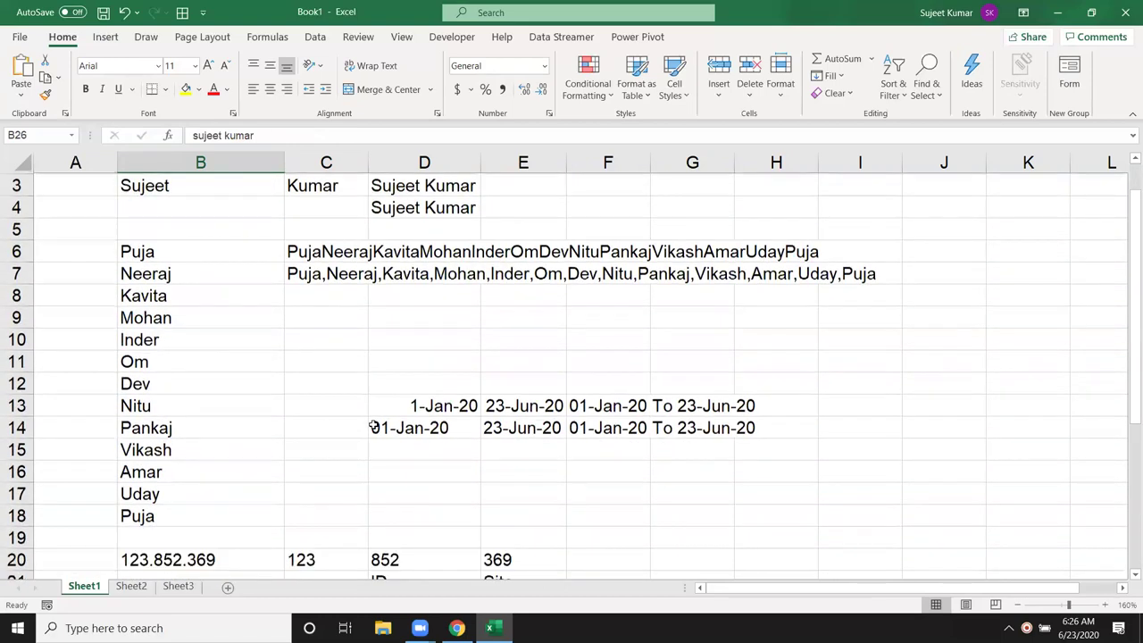
{"action": "scroll", "coordinate": [375, 420], "scroll_direction": "down", "scroll_amount": 6}
{"action": "scroll", "coordinate": [375, 420], "scroll_direction": "up", "scroll_amount": 1}
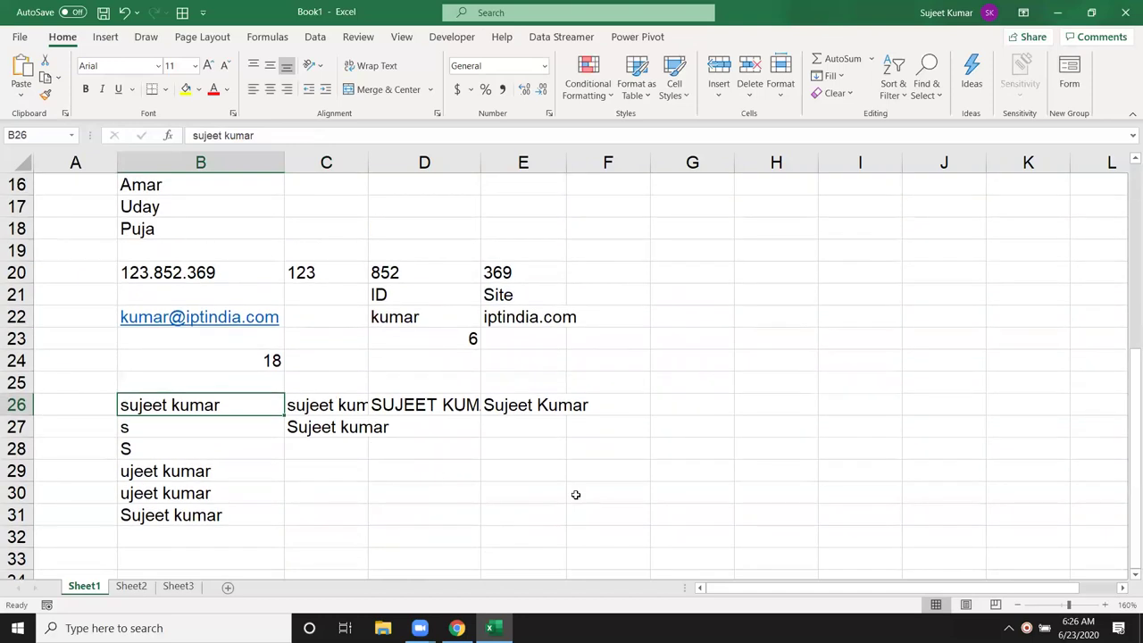
Select the worked examples from A3 to I32
{"action": "mouse_move", "coordinate": [94, 536]}
{"action": "left_mouse_down"}
{"action": "mouse_move", "coordinate": [647, 513]}
{"action": "mouse_move", "coordinate": [770, 142]}
{"action": "left_mouse_up"}
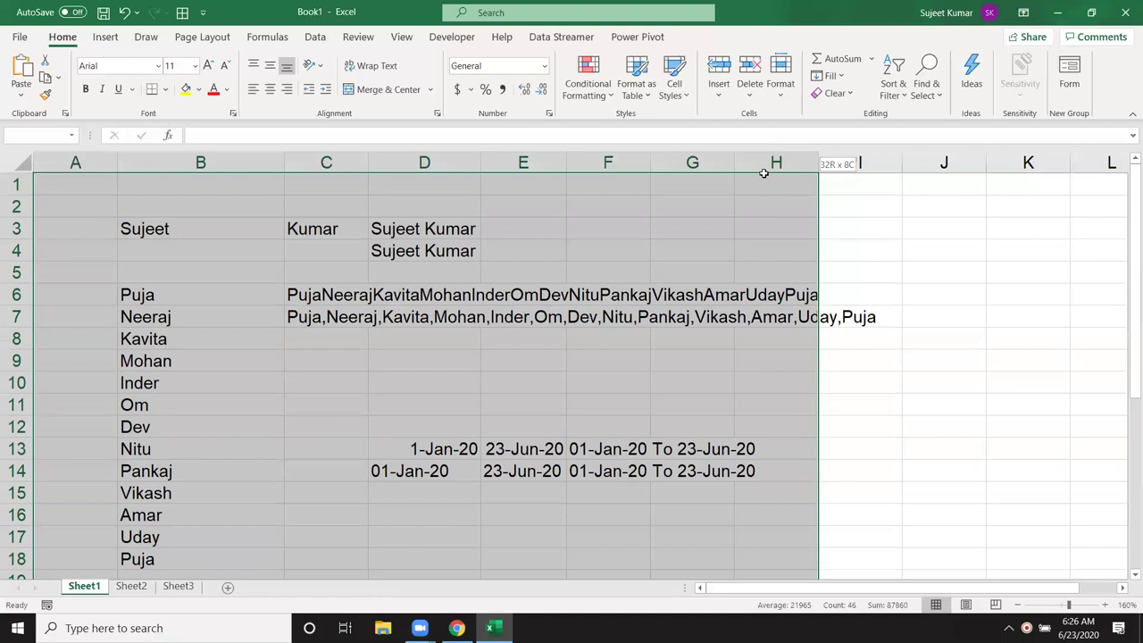
{"action": "left_click_drag", "start_coordinate": [770, 142], "coordinate": [845, 228]}
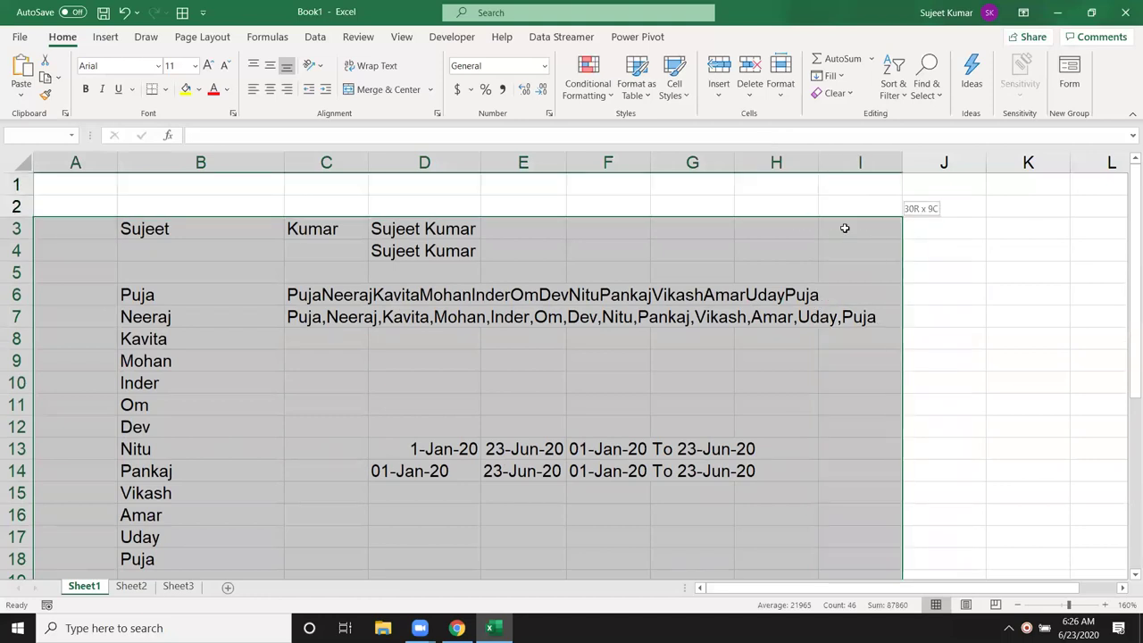
{"action": "scroll", "coordinate": [741, 329], "scroll_direction": "down", "scroll_amount": 3}
{"action": "scroll", "coordinate": [677, 349], "scroll_direction": "down", "scroll_amount": 1}
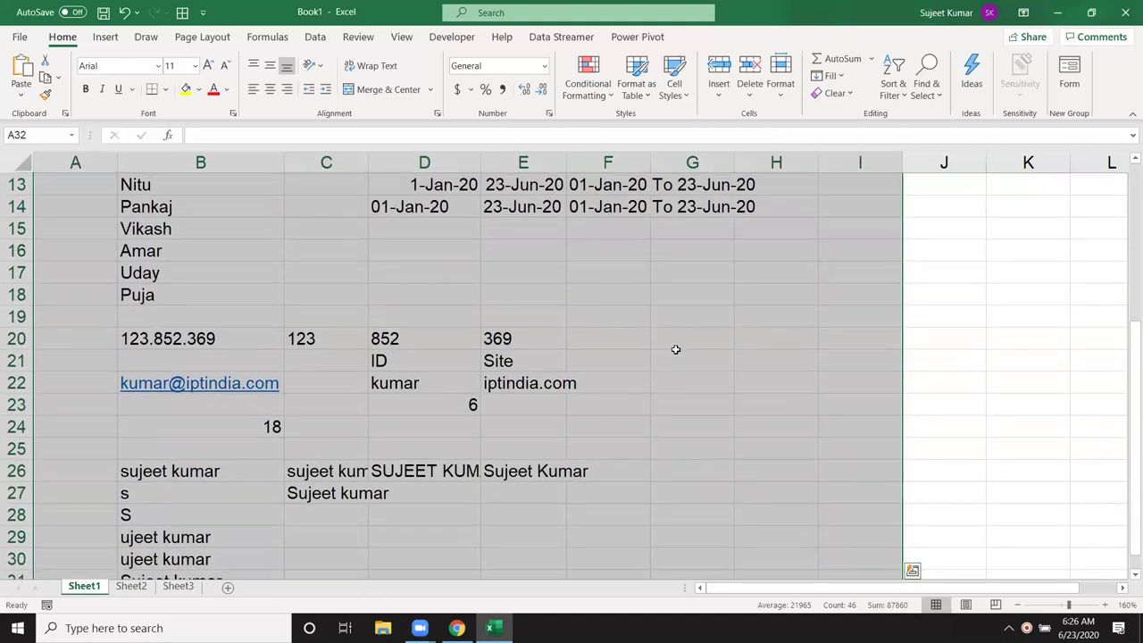
Browse the Text function list on the Formulas ribbon, picking empty cell B34 in between
{"action": "left_click", "coordinate": [270, 40]}
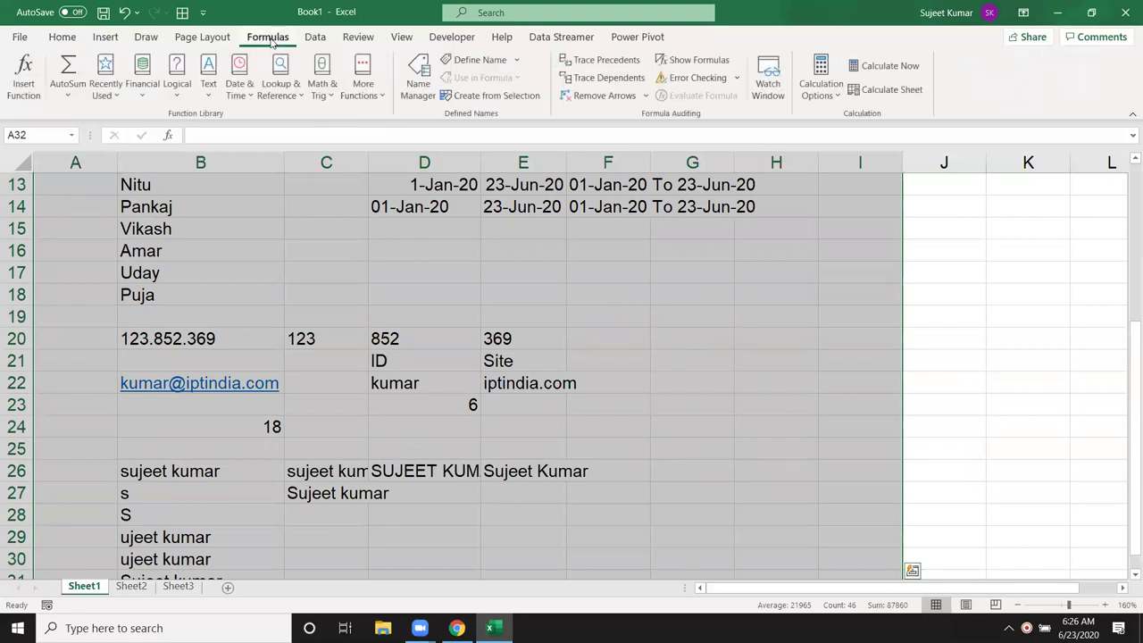
{"action": "left_click", "coordinate": [208, 84]}
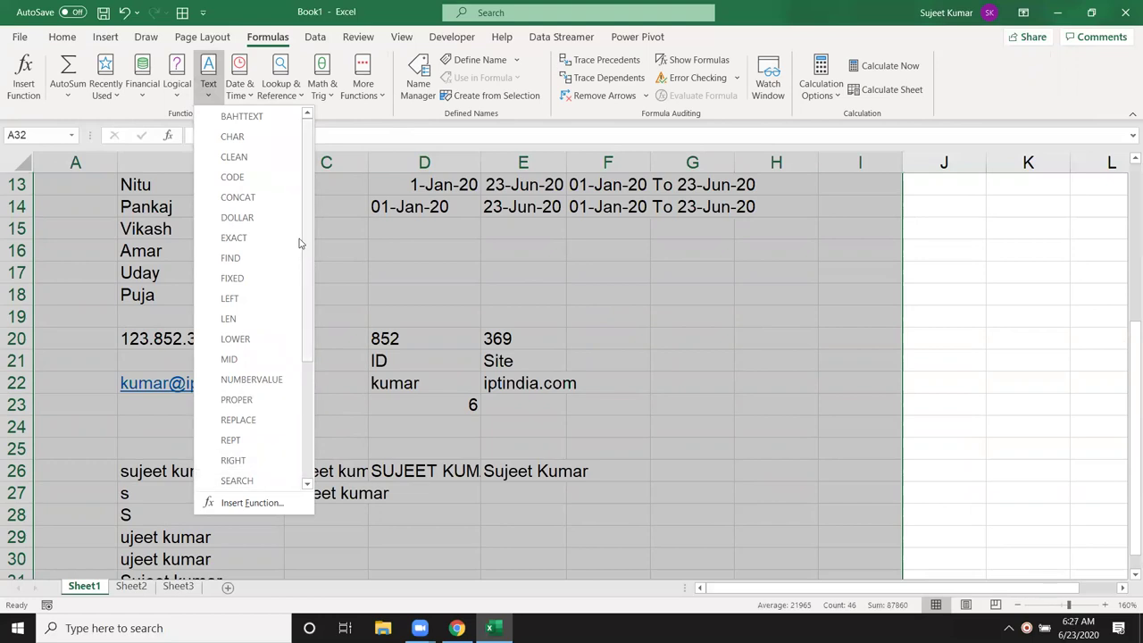
{"action": "left_click", "coordinate": [665, 329]}
{"action": "scroll", "coordinate": [556, 399], "scroll_direction": "down", "scroll_amount": 4}
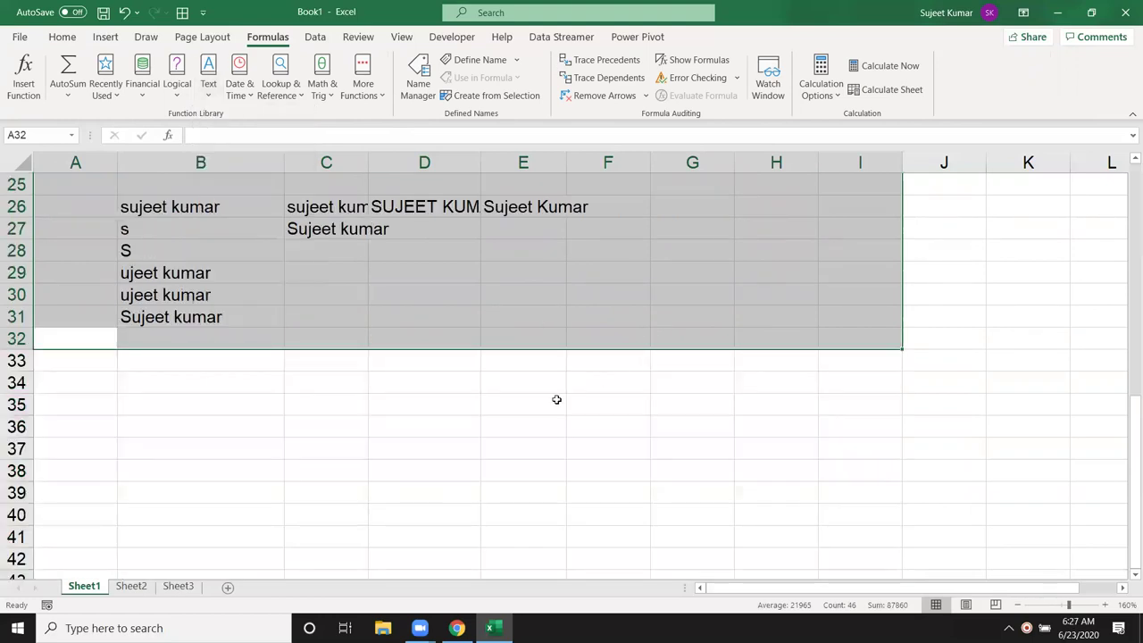
{"action": "left_click", "coordinate": [185, 383]}
{"action": "left_click", "coordinate": [207, 98]}
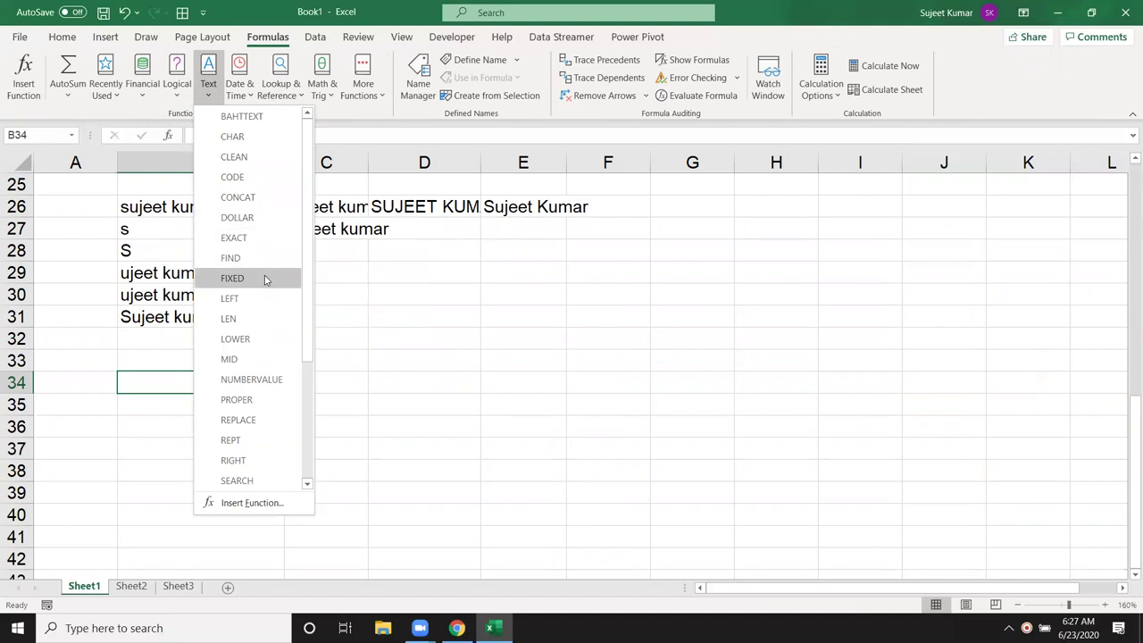
{"action": "left_click", "coordinate": [406, 369]}
{"action": "scroll", "coordinate": [298, 403], "scroll_direction": "down", "scroll_amount": 2}
Enter the value 1500 in B36
{"action": "left_click_drag", "start_coordinate": [213, 320], "coordinate": [206, 303]}
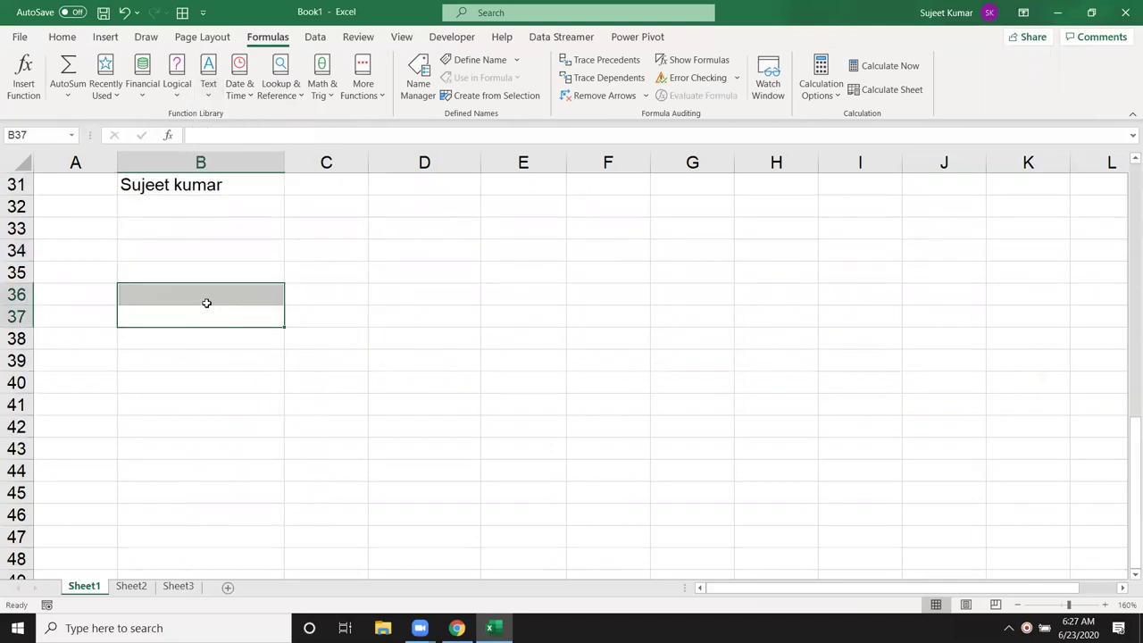
{"action": "left_click", "coordinate": [206, 303]}
{"action": "type", "text": "1500"}
{"action": "key", "text": "Return"}
Try time, currency and percentage formats on B36, then clear the cell
{"action": "left_click", "coordinate": [300, 296]}
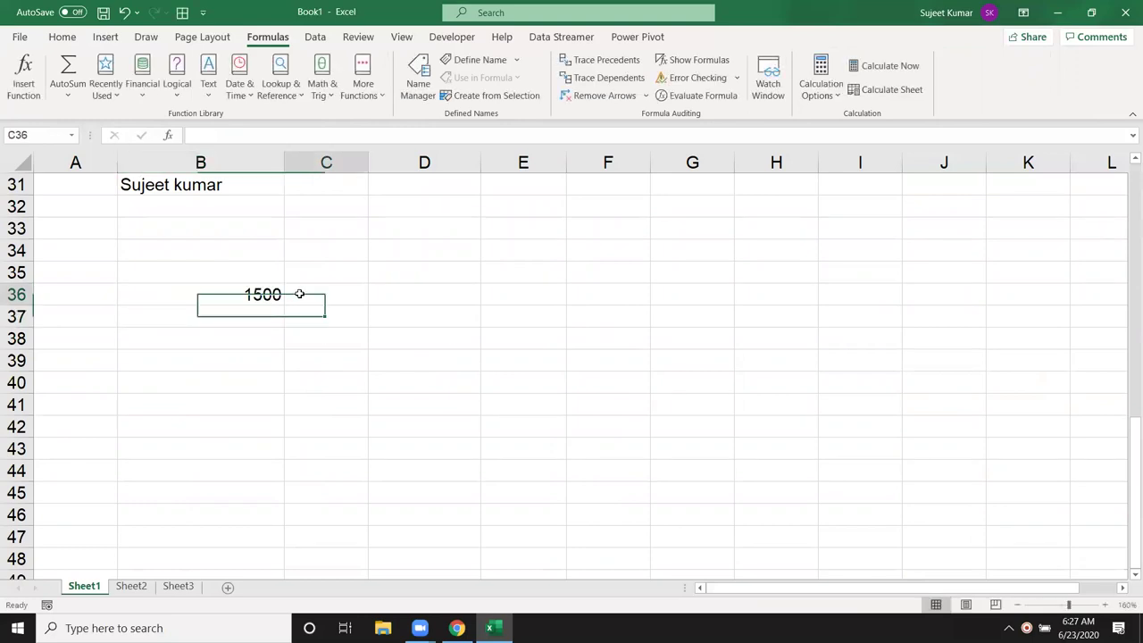
{"action": "key", "text": "Left"}
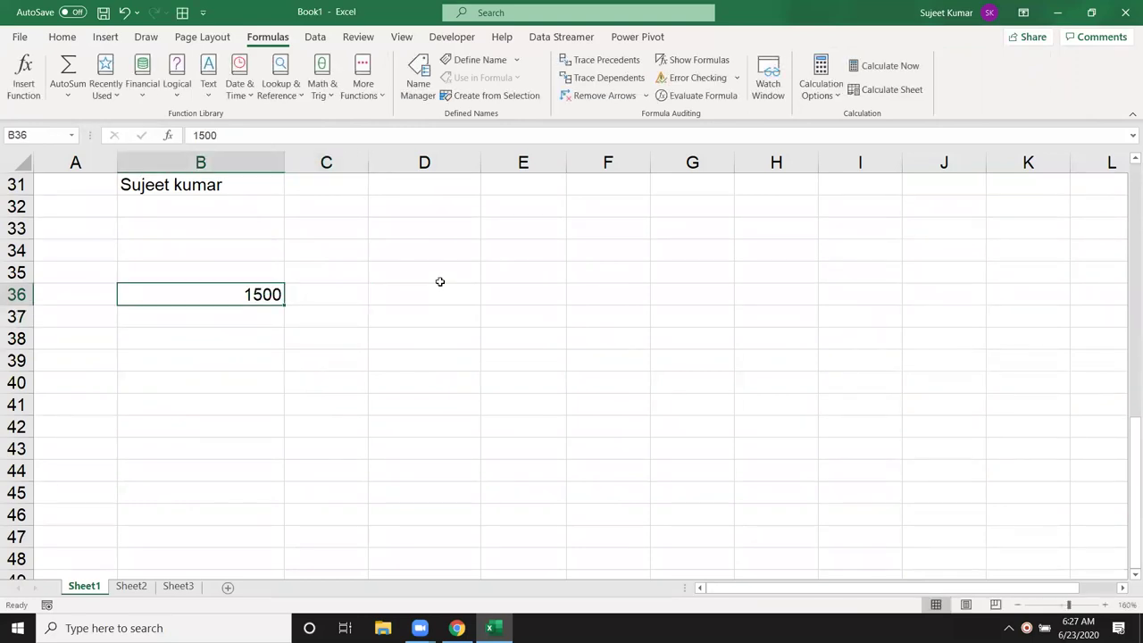
{"action": "key", "text": "ctrl+shift+2"}
{"action": "key", "text": "ctrl+shift+4"}
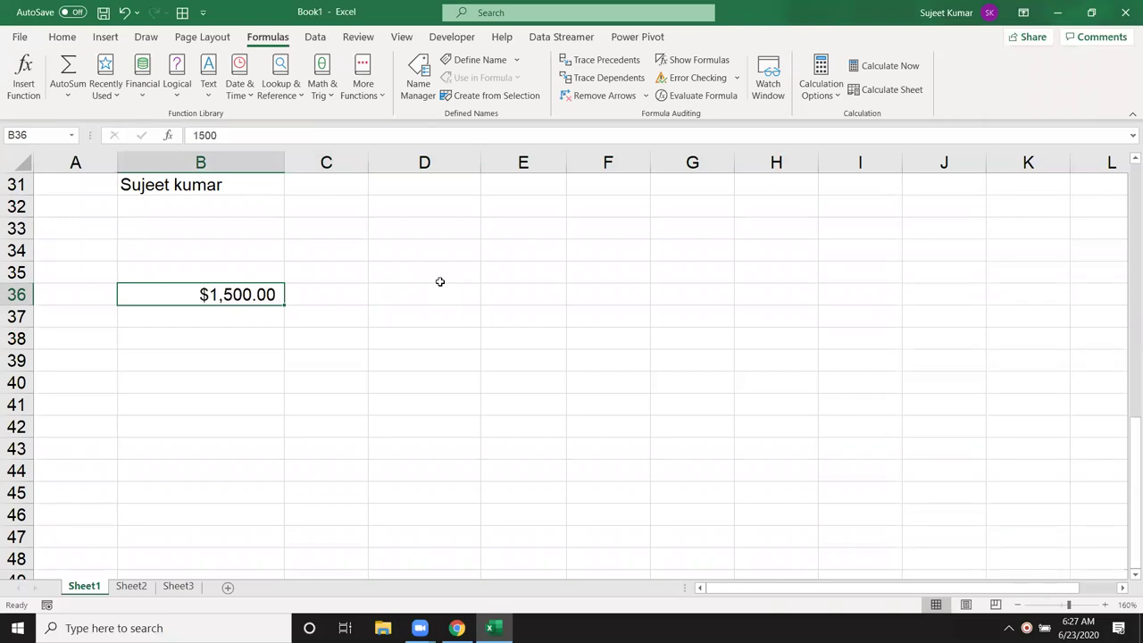
{"action": "key", "text": "ctrl+shift+2"}
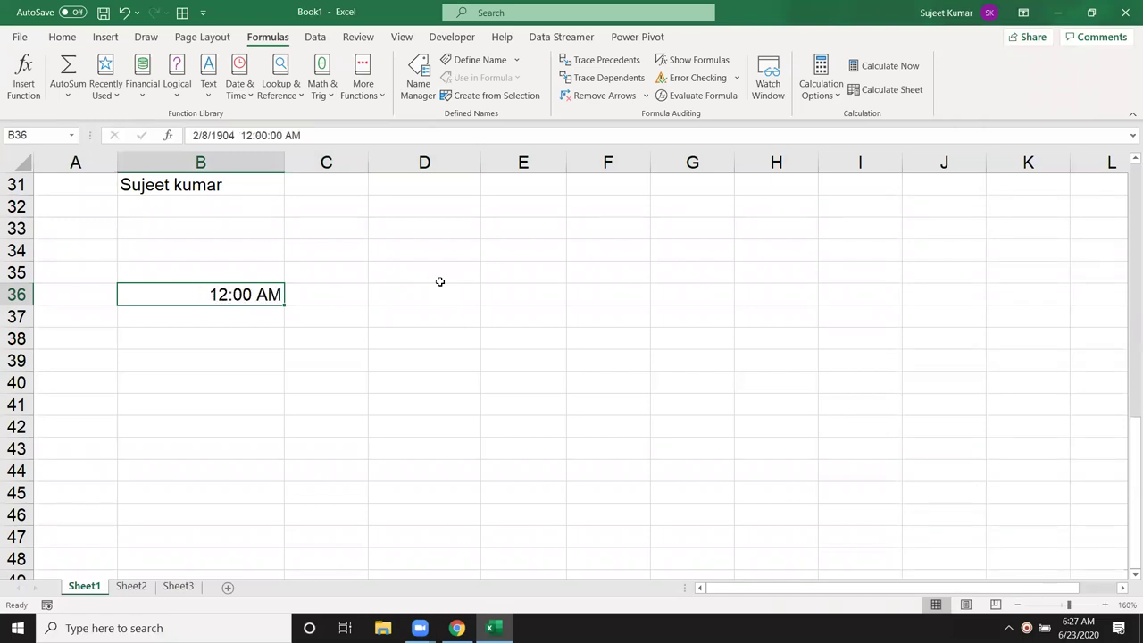
{"action": "key", "text": "ctrl+shift+4"}
{"action": "key", "text": "ctrl+shift+5"}
{"action": "key", "text": "ctrl+shift+4"}
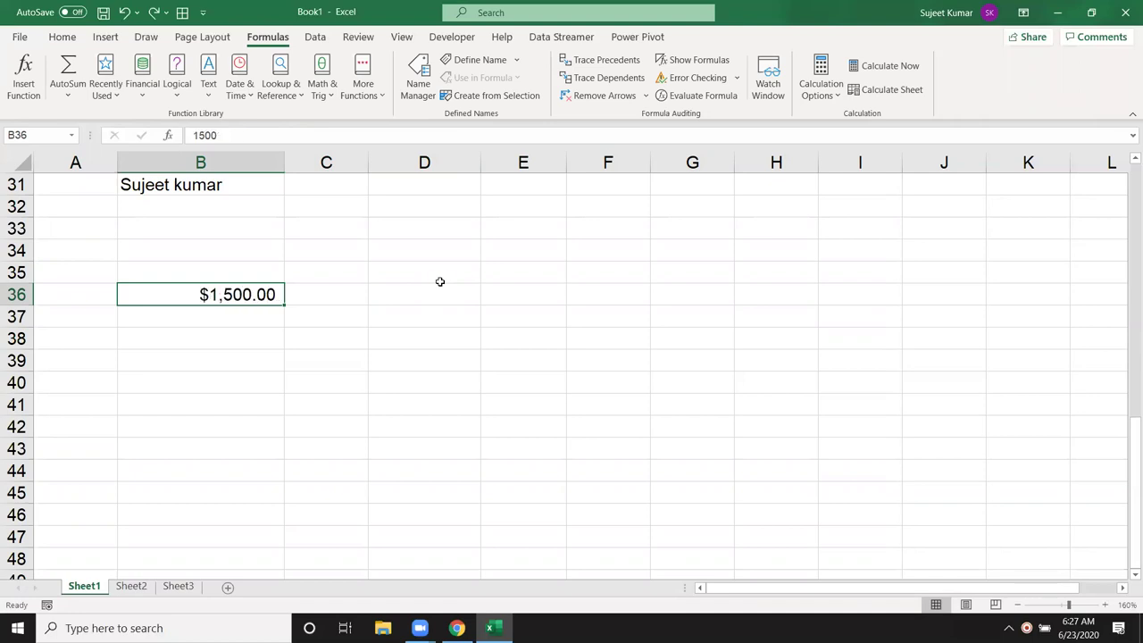
{"action": "key", "text": "Delete"}
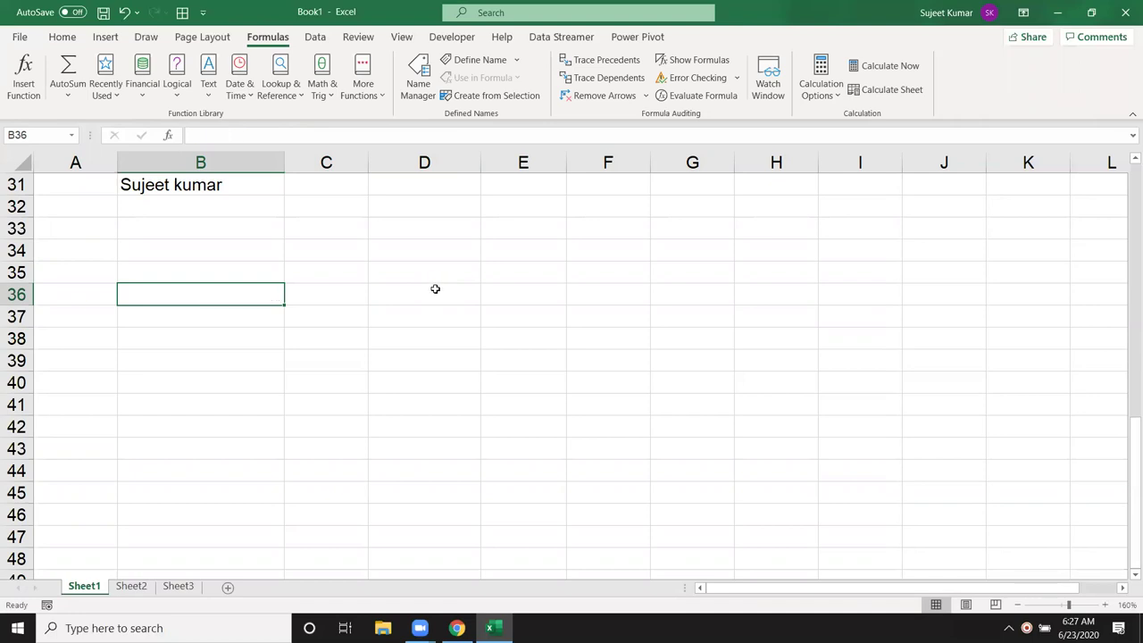
Enter =FIXED(1500) in B36 so it shows the text 1,500.00
{"action": "type", "text": "15"}
{"action": "key", "text": "Escape"}
{"action": "type", "text": "="}
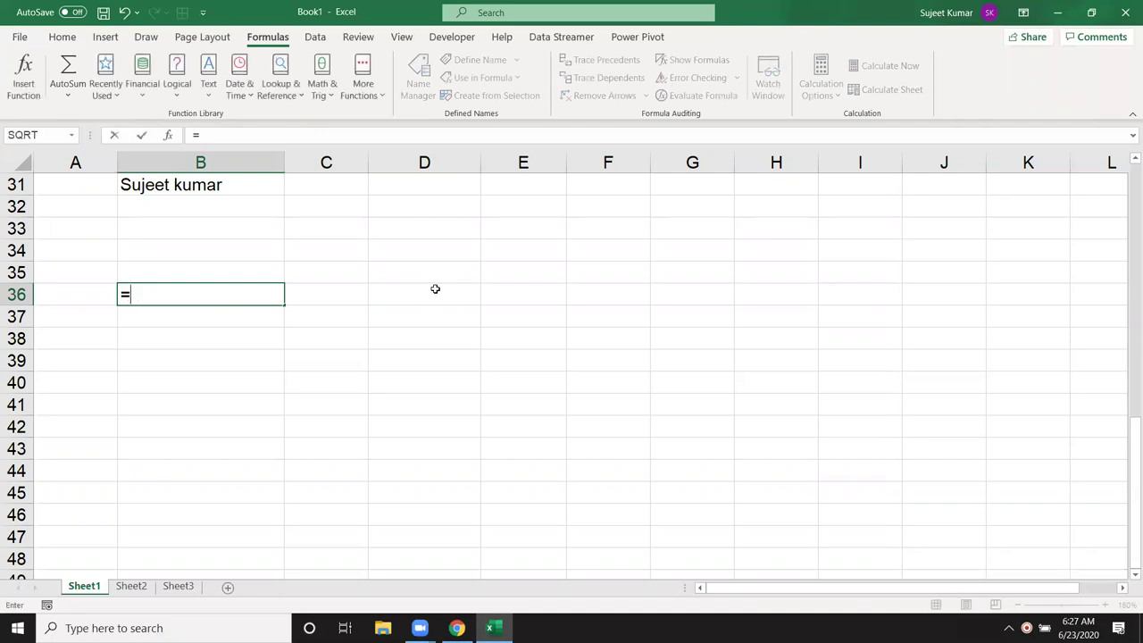
{"action": "type", "text": "fi"}
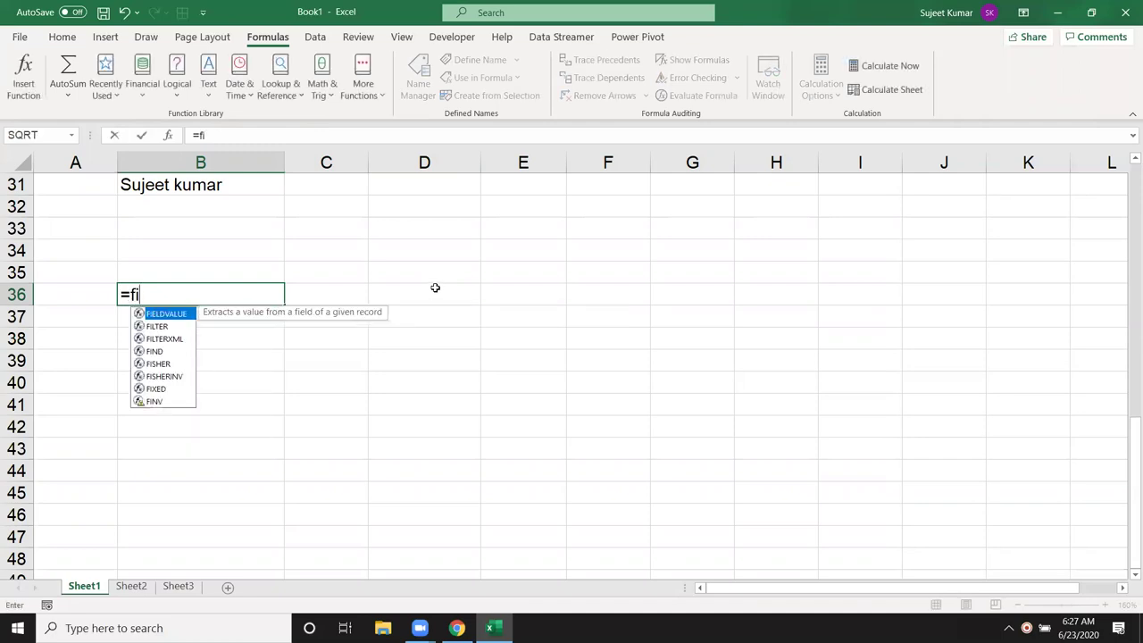
{"action": "type", "text": "x"}
{"action": "key", "text": "Tab"}
{"action": "type", "text": "1500)"}
{"action": "key", "text": "Return"}
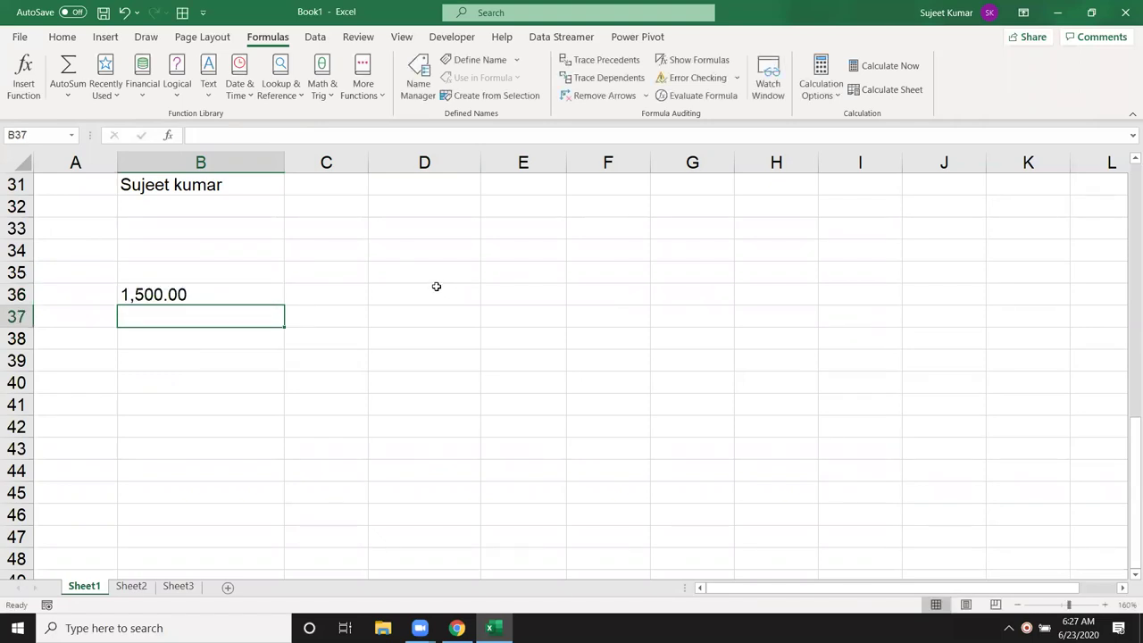
{"action": "left_click", "coordinate": [189, 287]}
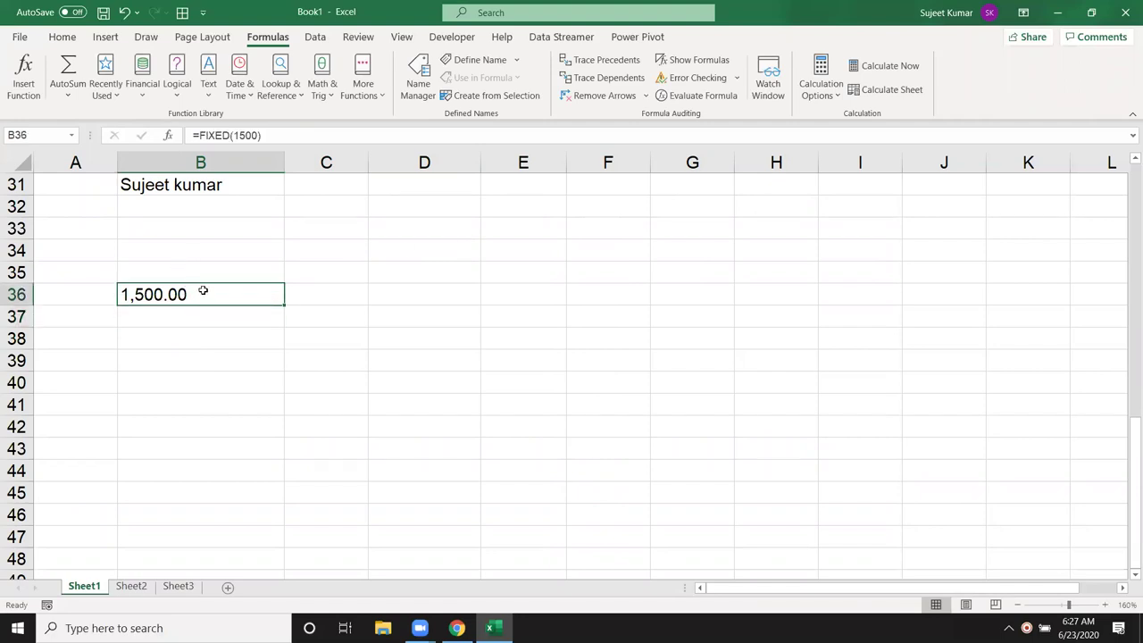
Enter =DOLLAR(1500) in C36 so it shows the currency text $1,500.00
{"action": "left_click", "coordinate": [315, 297]}
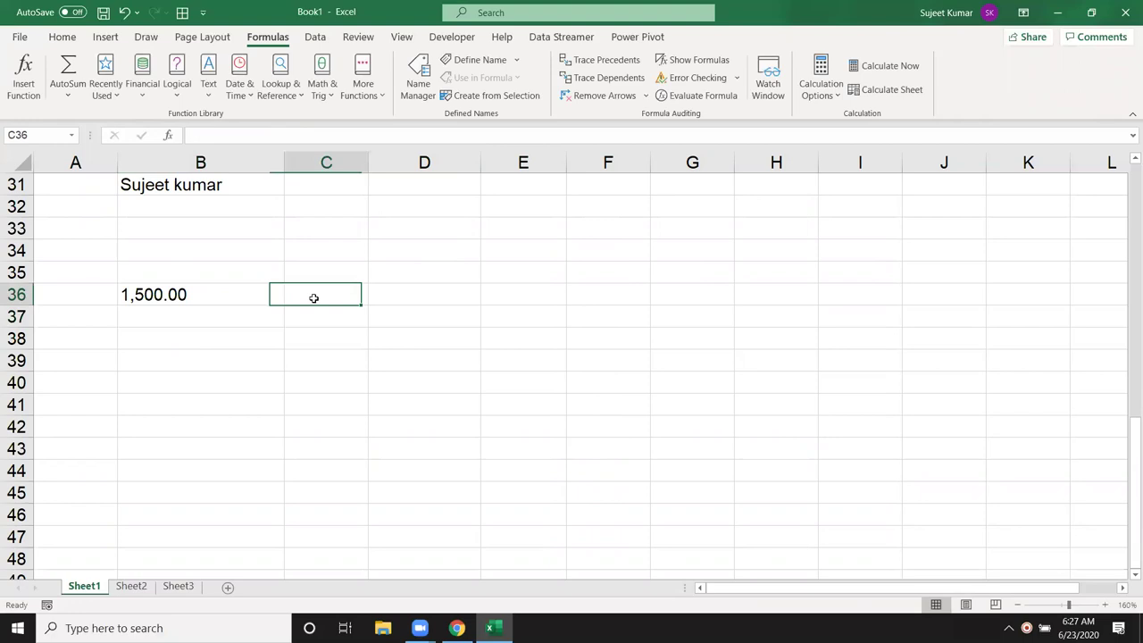
{"action": "type", "text": "=do"}
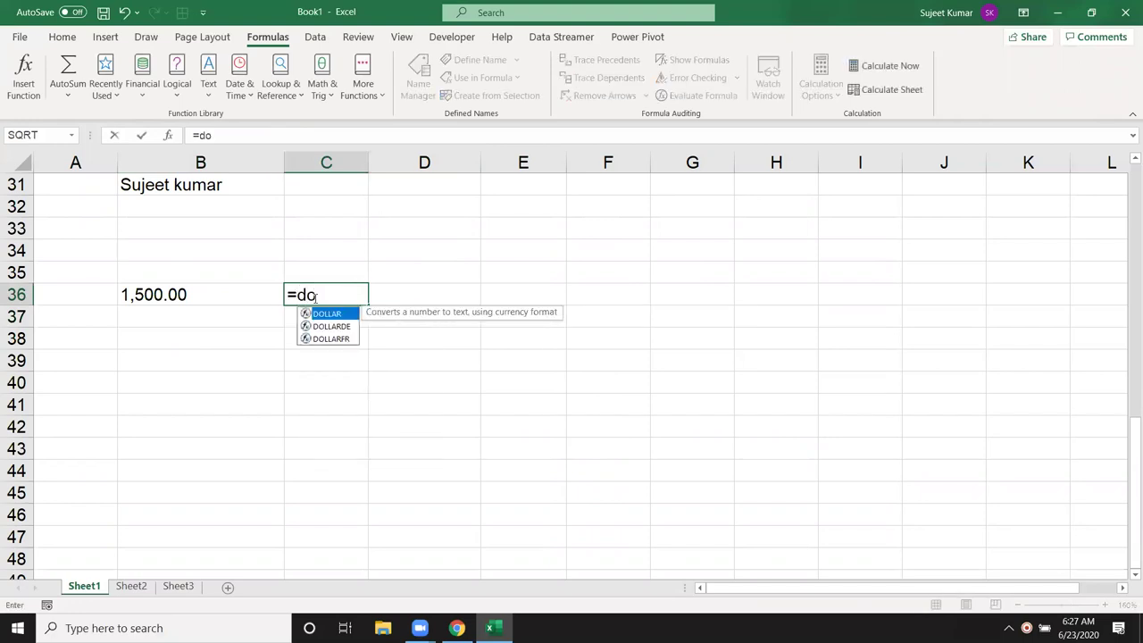
{"action": "key", "text": "Tab"}
{"action": "type", "text": "1500"}
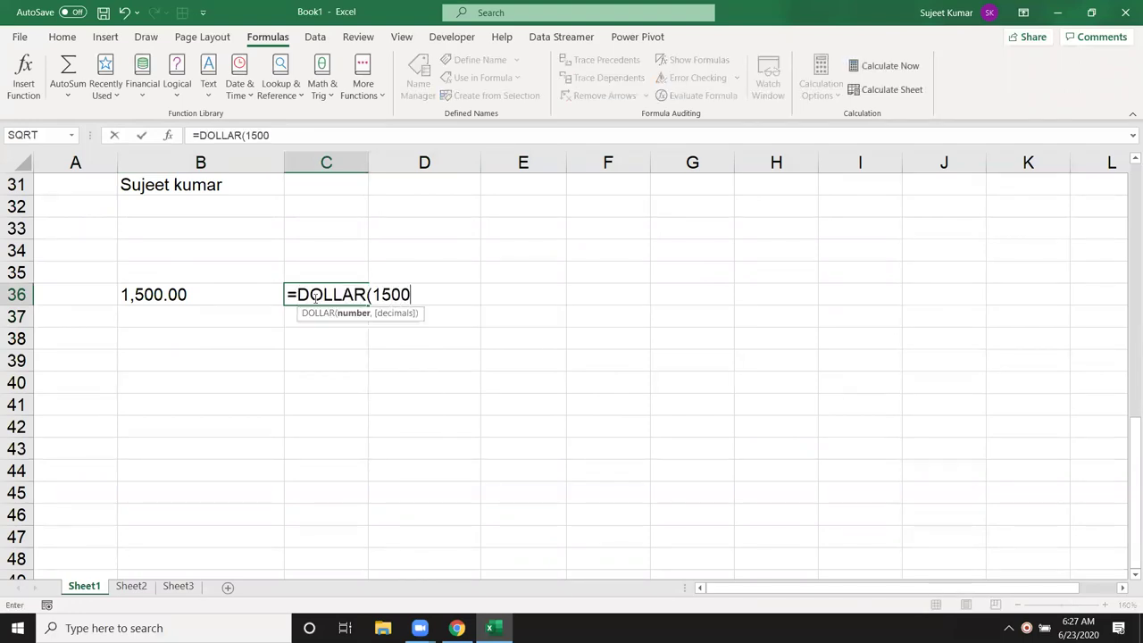
{"action": "key", "text": "Return"}
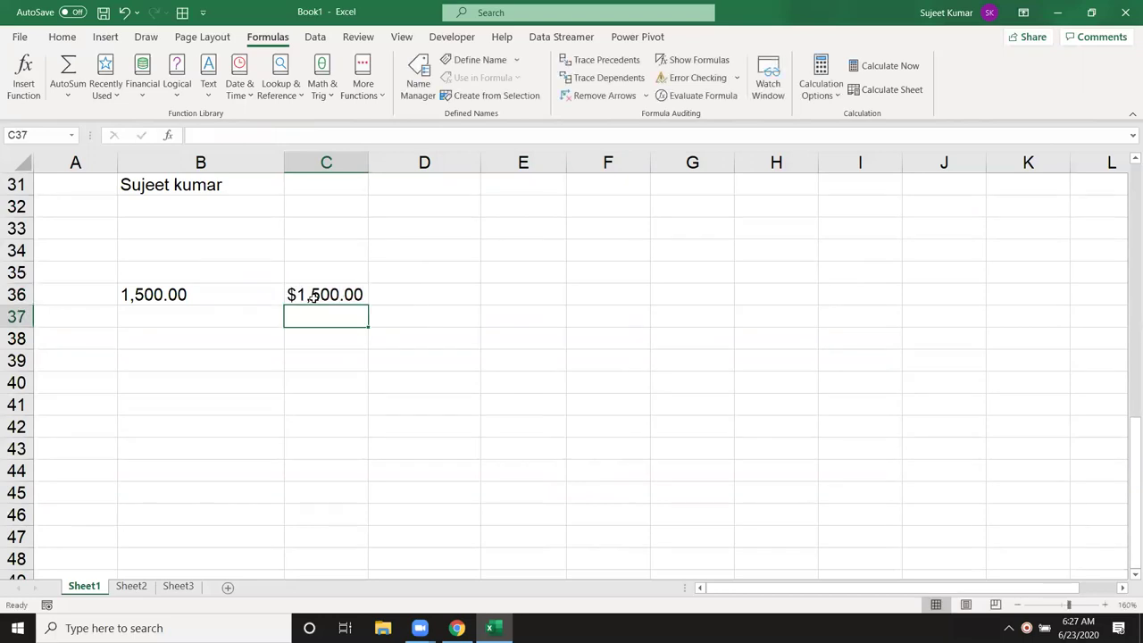
{"action": "left_click", "coordinate": [312, 297]}
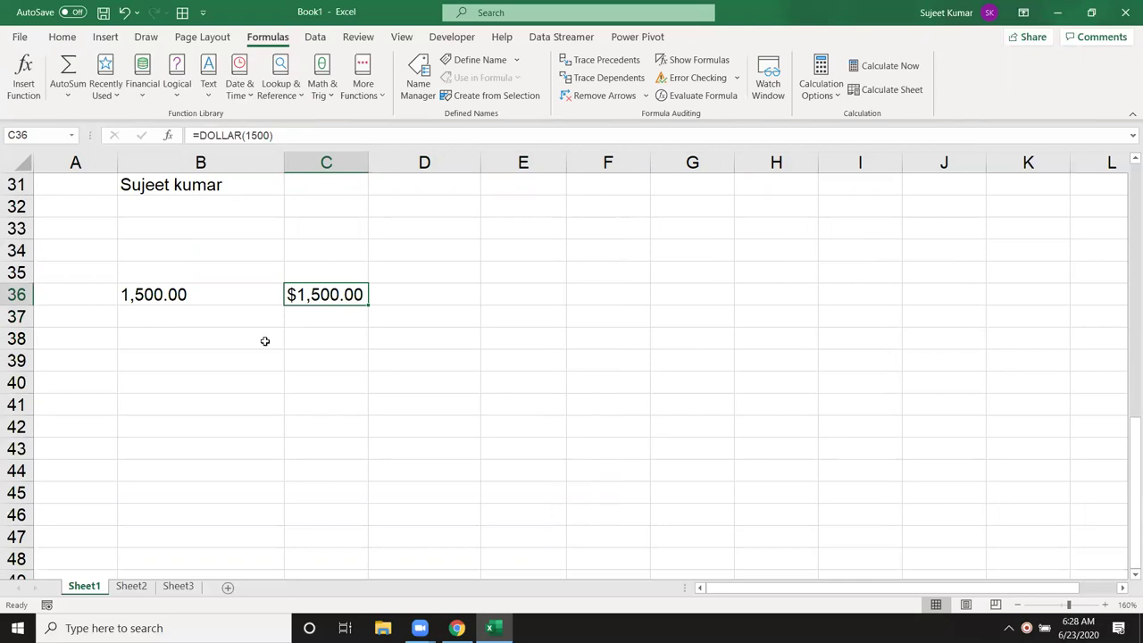
{"action": "left_click", "coordinate": [136, 342]}
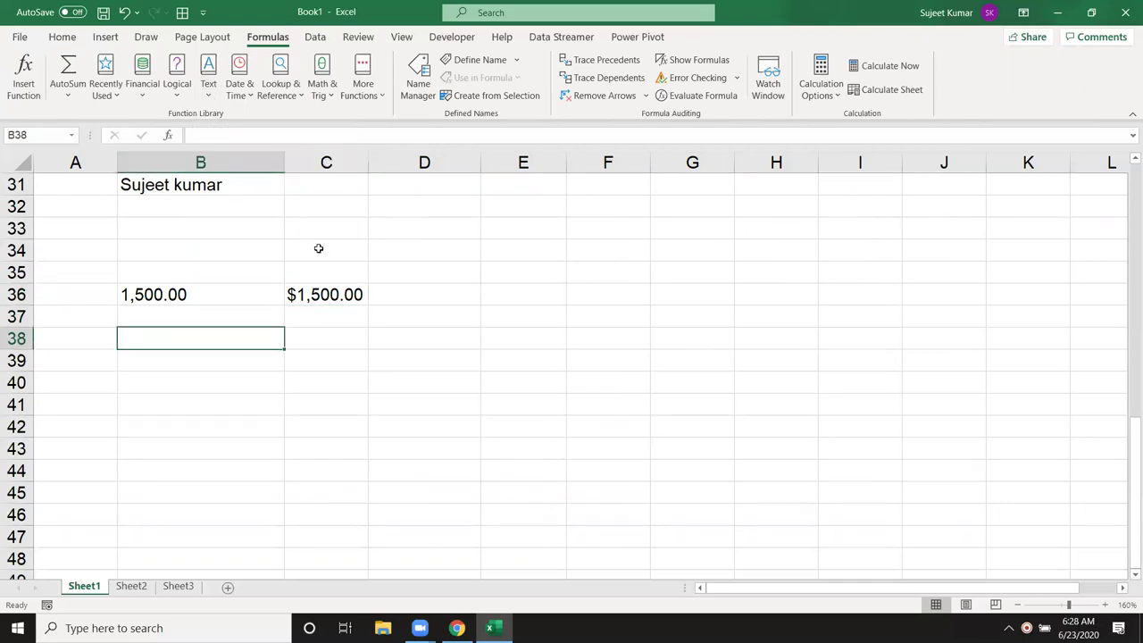
Type Ram in B38 and RAM in C38, and compare them with =B38=C38 in D38, giving TRUE
{"action": "type", "text": "Ram"}
{"action": "key", "text": "Tab"}
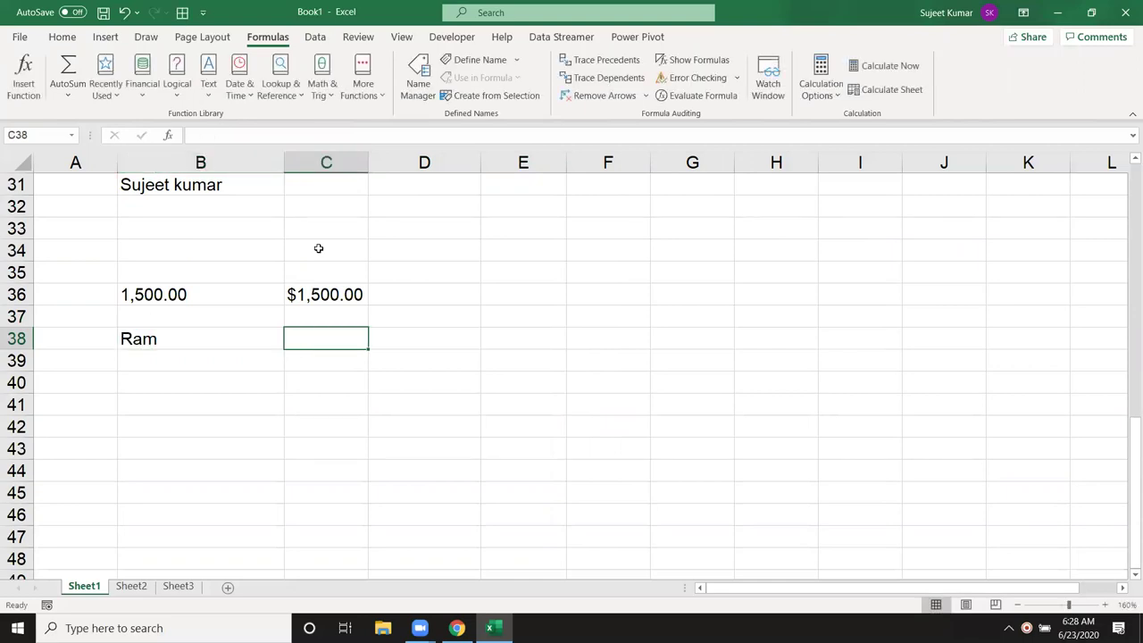
{"action": "type", "text": "RAM"}
{"action": "key", "text": "Left"}
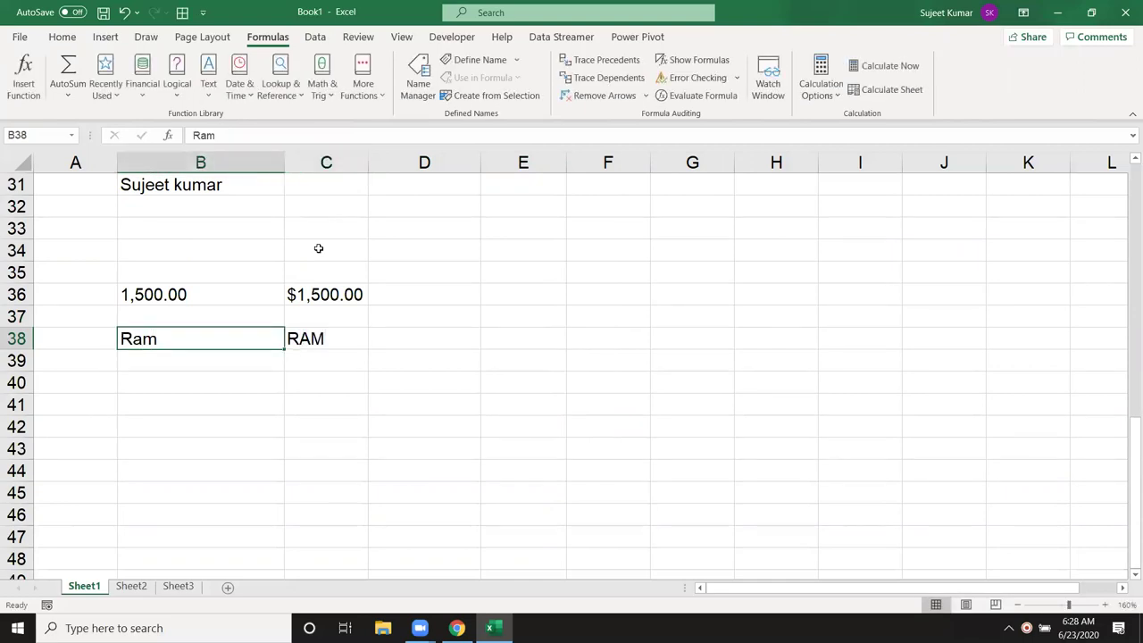
{"action": "key", "text": "Right"}
{"action": "key", "text": "Right"}
{"action": "type", "text": "="}
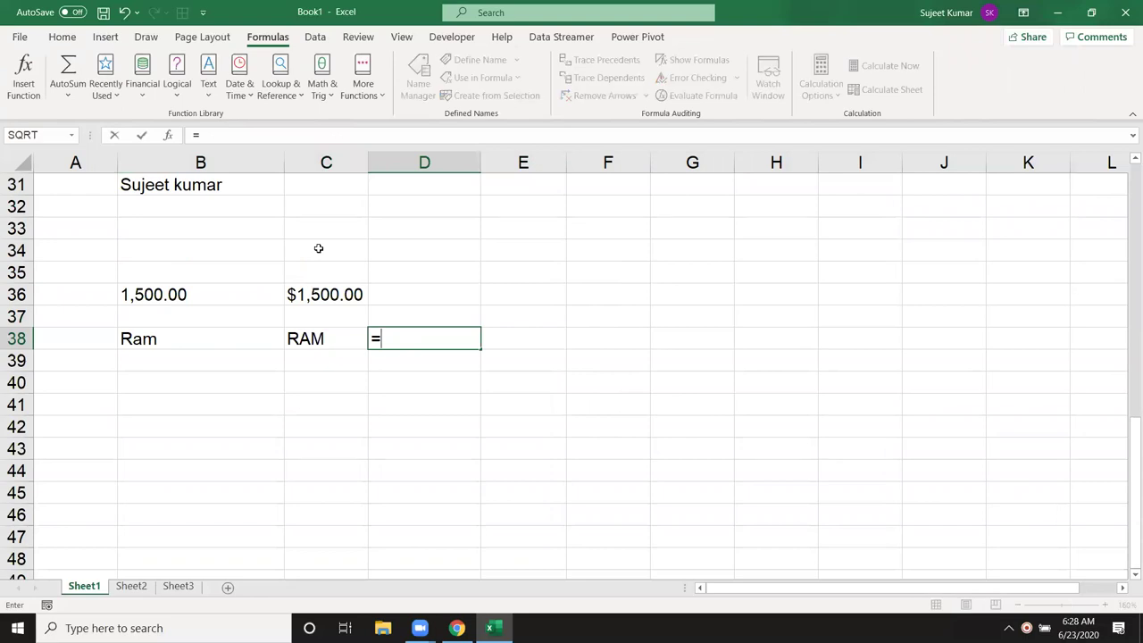
{"action": "key", "text": "Left"}
{"action": "key", "text": "Left"}
{"action": "type", "text": "="}
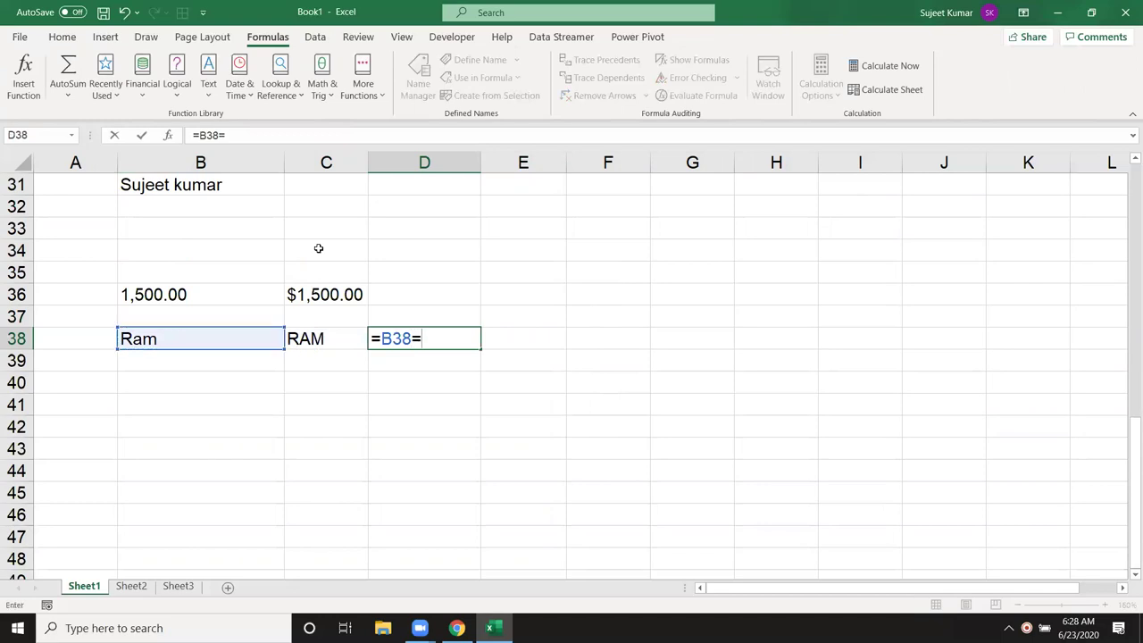
{"action": "key", "text": "Left"}
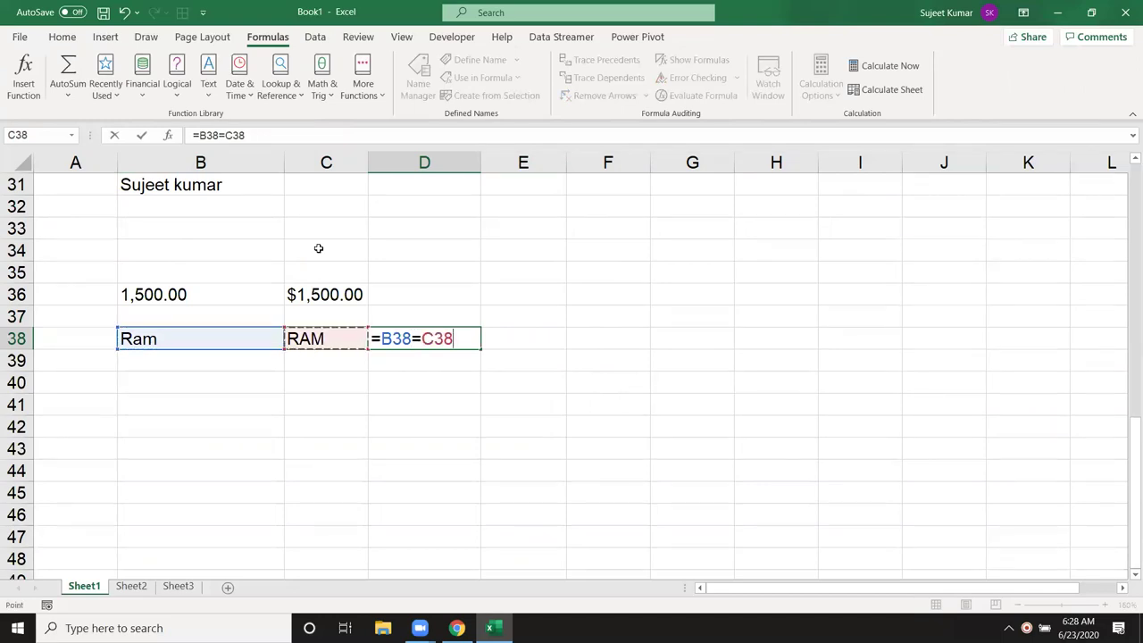
{"action": "key", "text": "Return"}
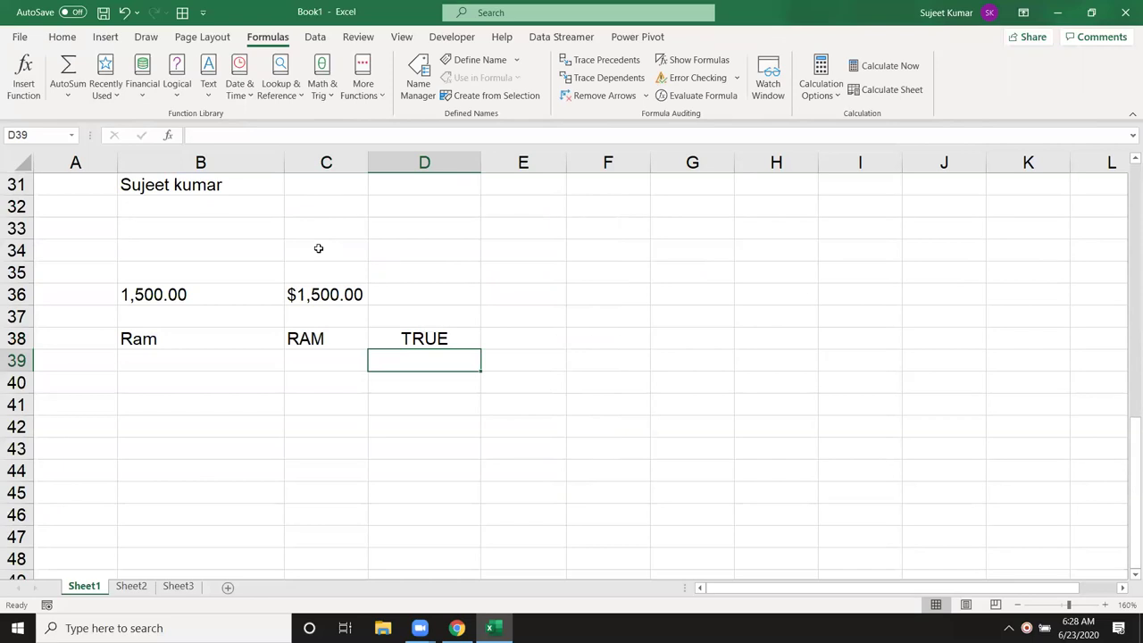
Enter =EXACT(B38,C38) in D39, which returns FALSE
{"action": "type", "text": "="}
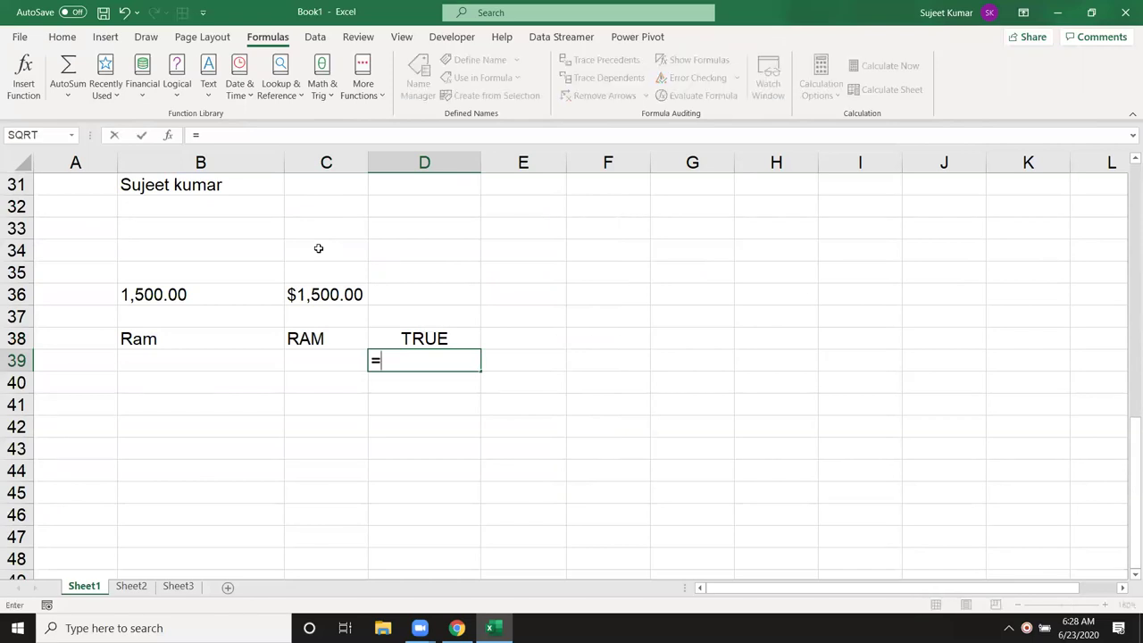
{"action": "type", "text": "ex"}
{"action": "key", "text": "Tab"}
{"action": "key", "text": "Left"}
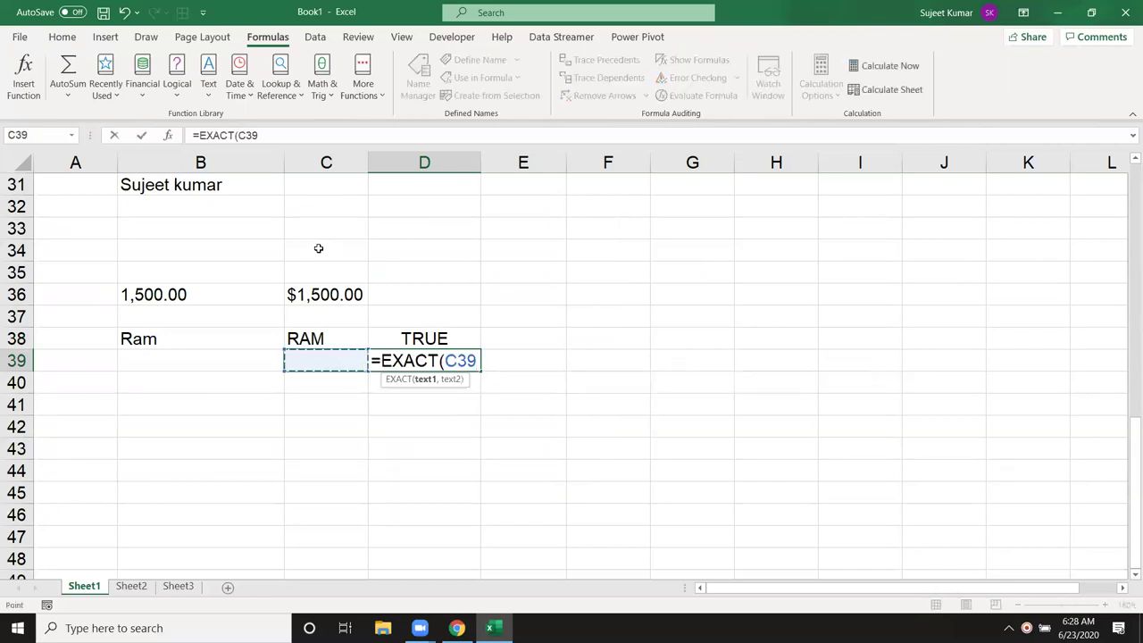
{"action": "key", "text": "Left"}
{"action": "key", "text": "Up"}
{"action": "type", "text": "m"}
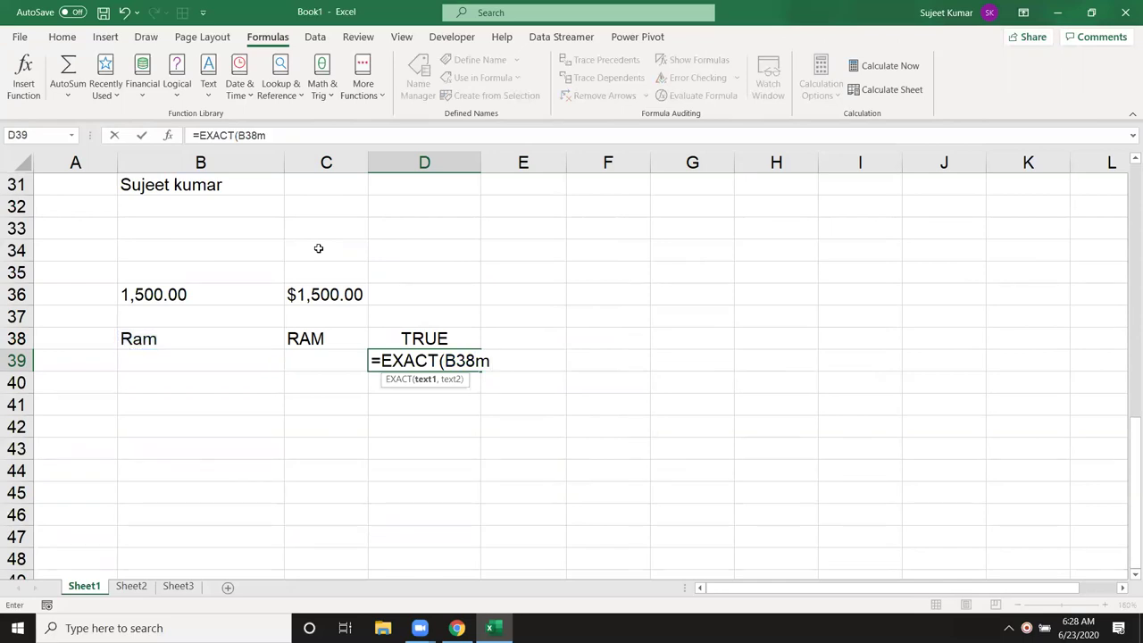
{"action": "key", "text": "BackSpace"}
{"action": "type", "text": ","}
{"action": "key", "text": "Up"}
{"action": "key", "text": "Left"}
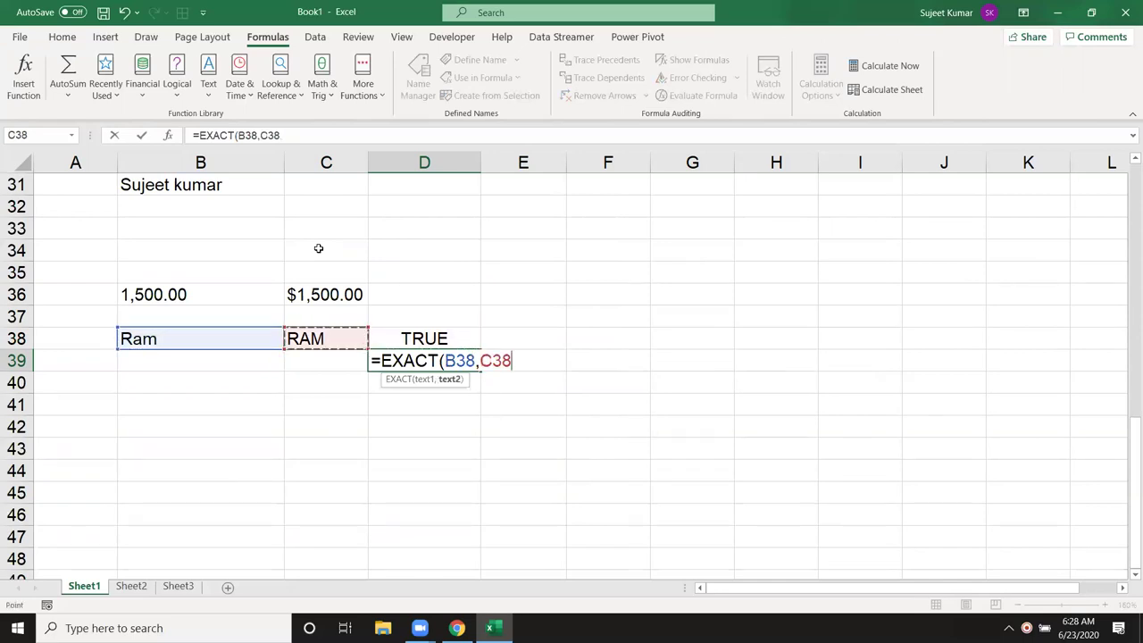
{"action": "key", "text": "Return"}
Change B38 to RAM to make EXACT return TRUE, then undo back to Ram
{"action": "key", "text": "Up"}
{"action": "key", "text": "Left"}
{"action": "key", "text": "Up"}
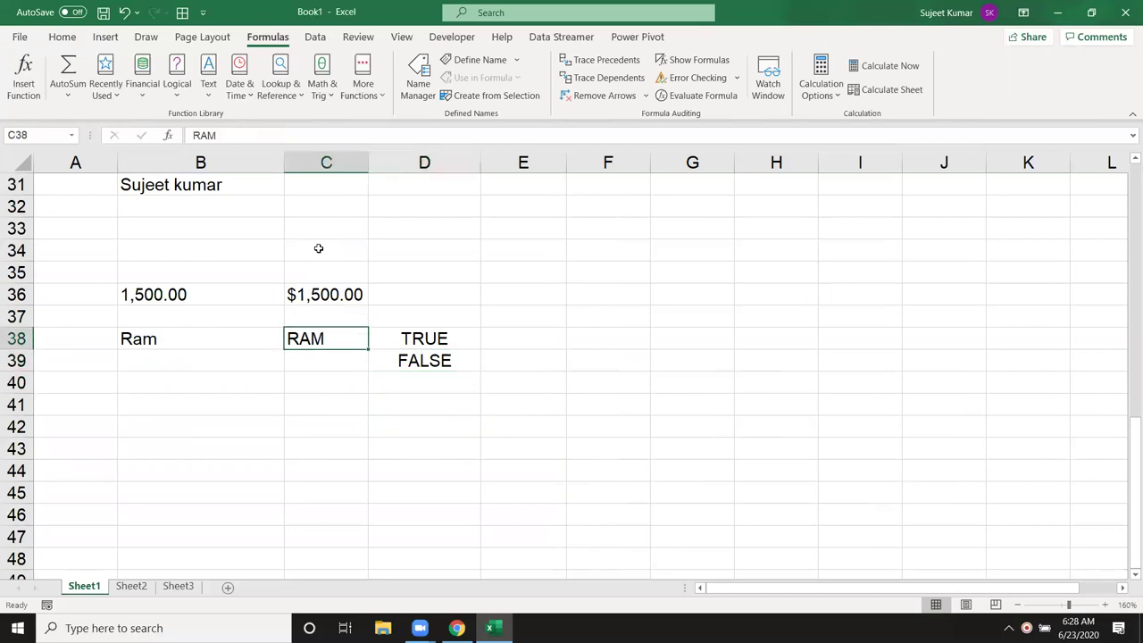
{"action": "key", "text": "Left"}
{"action": "type", "text": "RAM"}
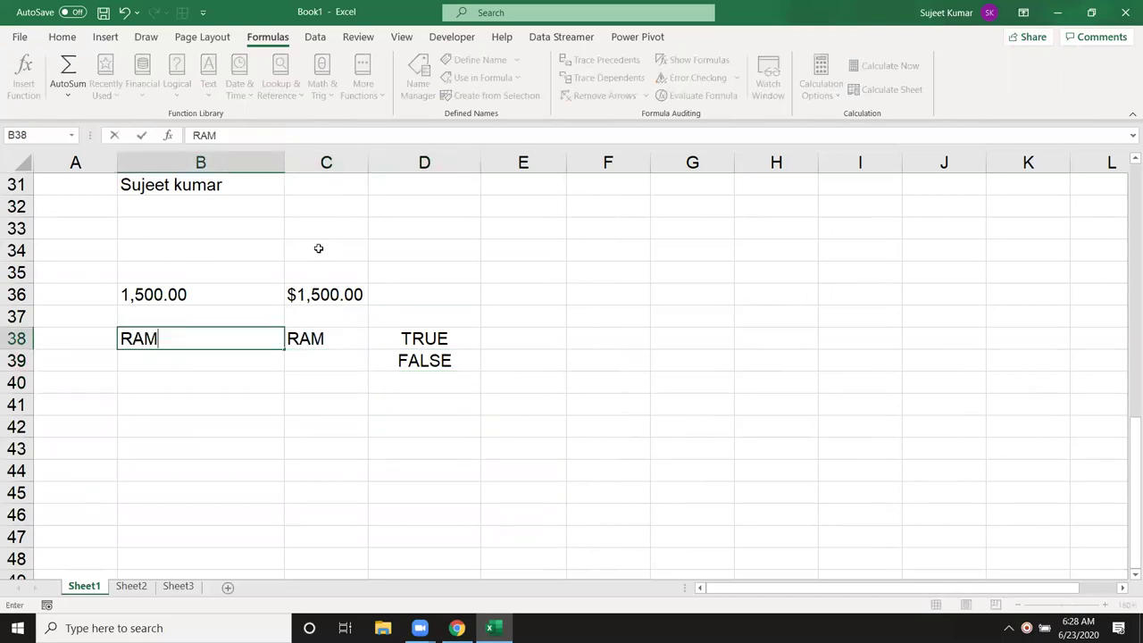
{"action": "key", "text": "Return"}
{"action": "key", "text": "ctrl+z"}
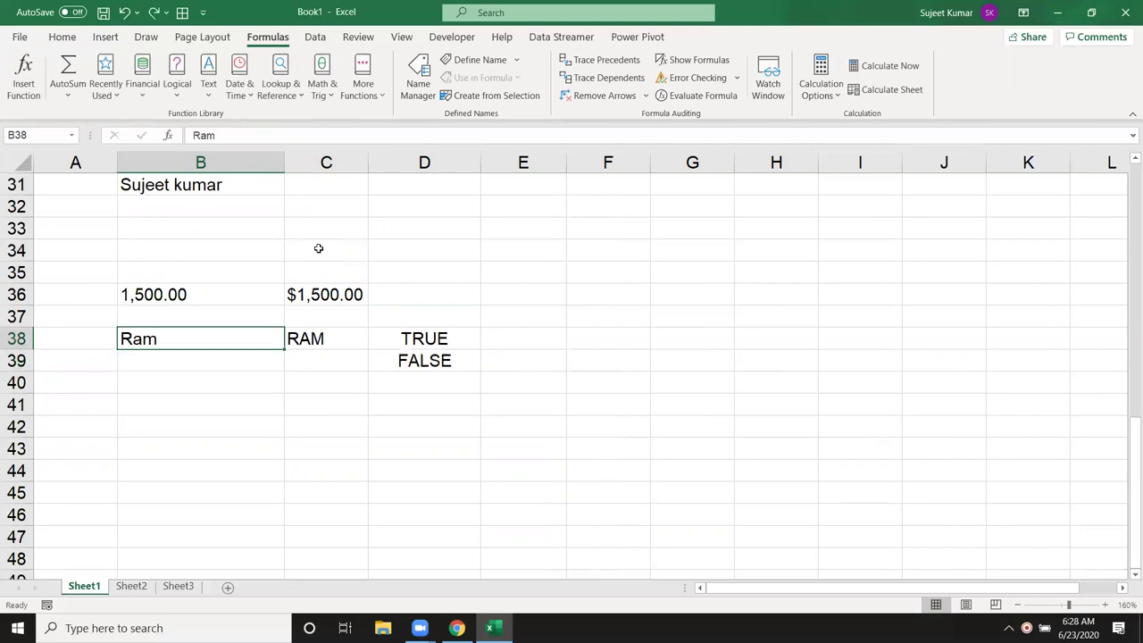
{"action": "key", "text": "Down"}
{"action": "key", "text": "Down"}
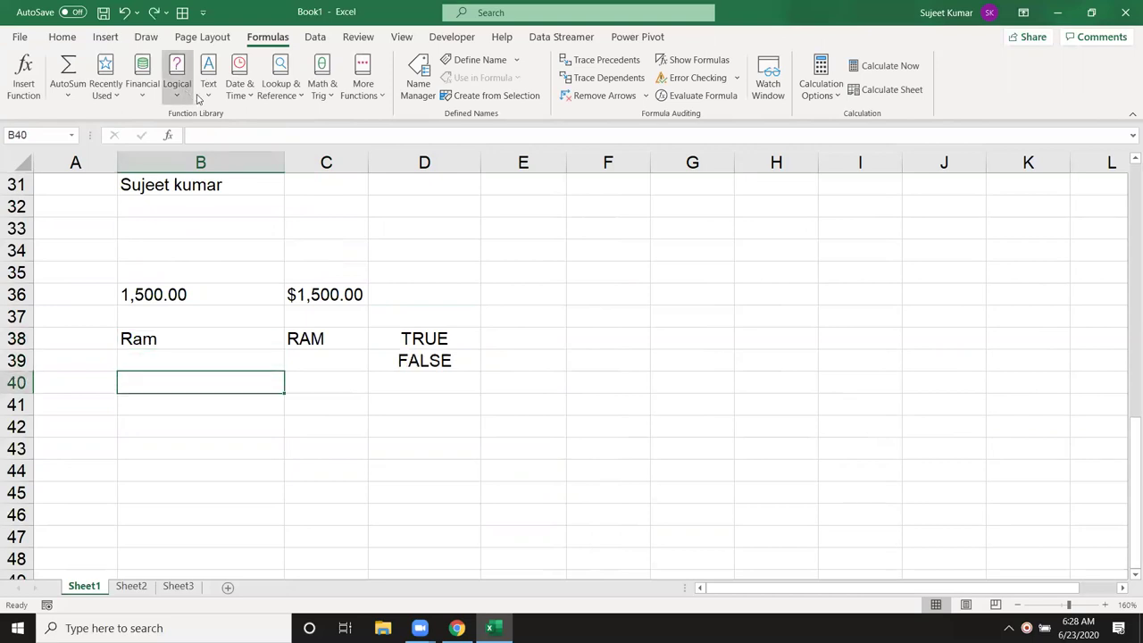
{"action": "left_click", "coordinate": [209, 83]}
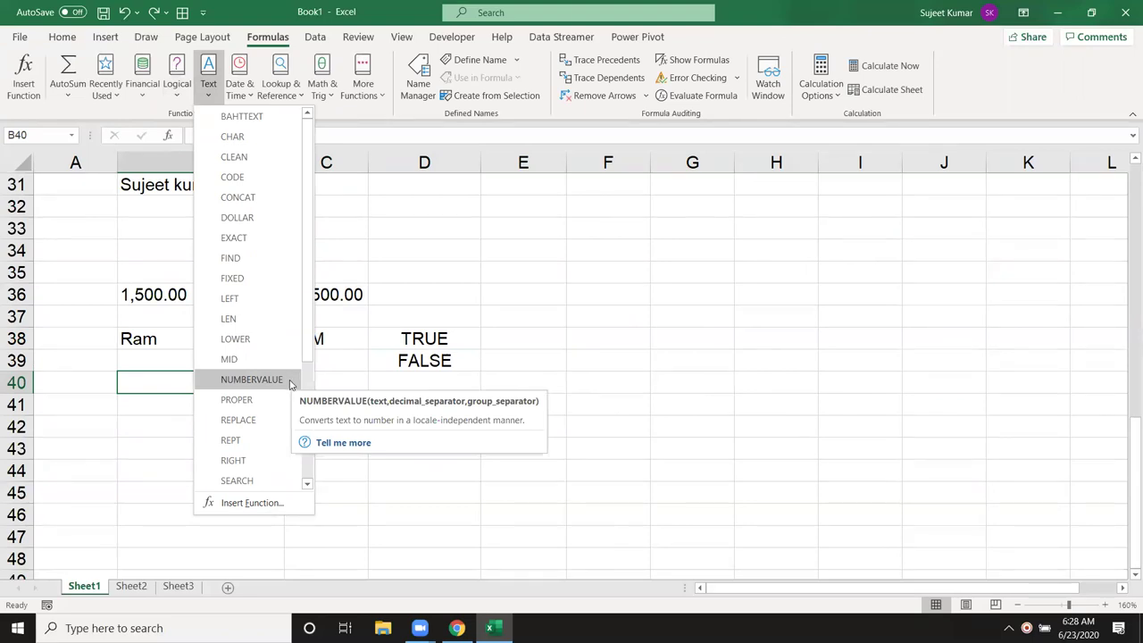
{"action": "scroll", "coordinate": [280, 415], "scroll_direction": "down", "scroll_amount": 1}
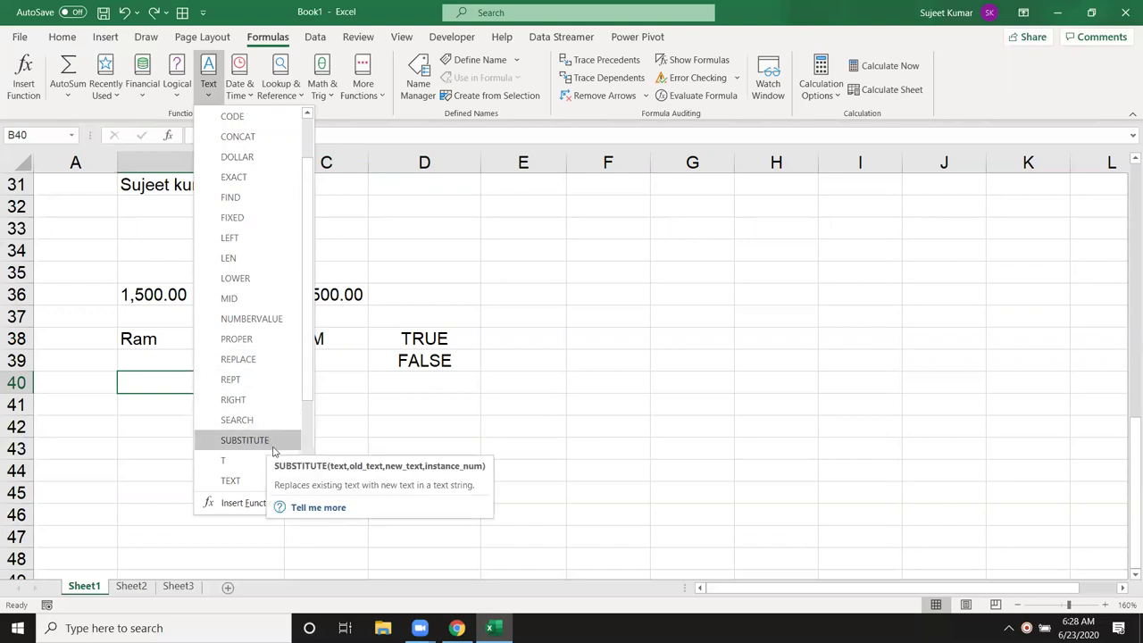
{"action": "scroll", "coordinate": [248, 465], "scroll_direction": "down", "scroll_amount": 2}
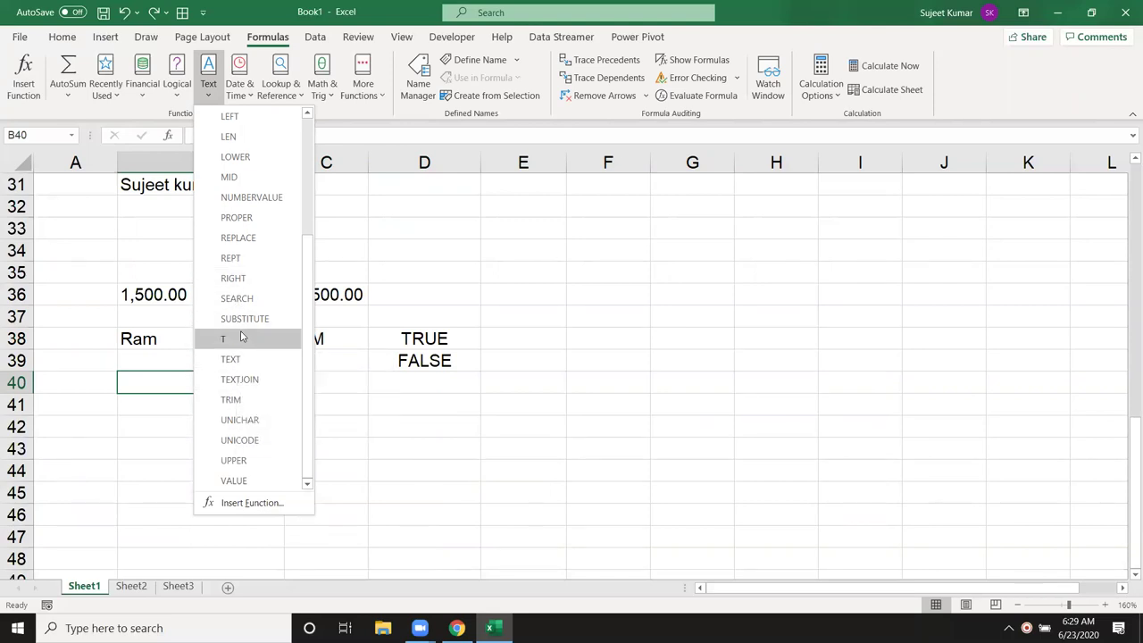
Type the letter A in B41
{"action": "left_click", "coordinate": [502, 438]}
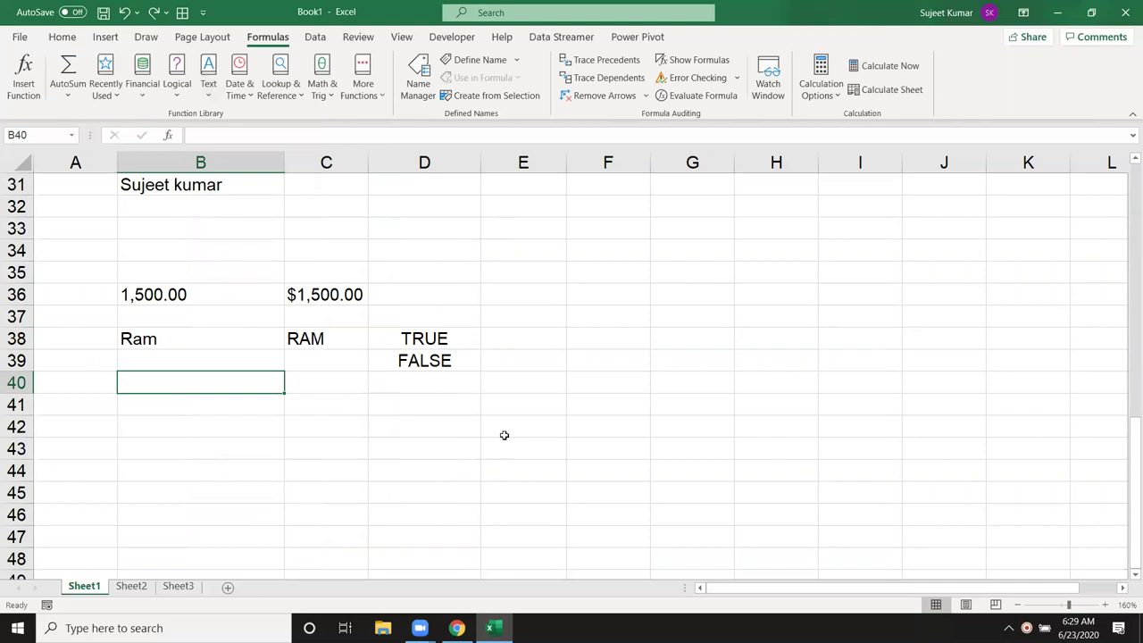
{"action": "left_click", "coordinate": [151, 412]}
{"action": "type", "text": "A"}
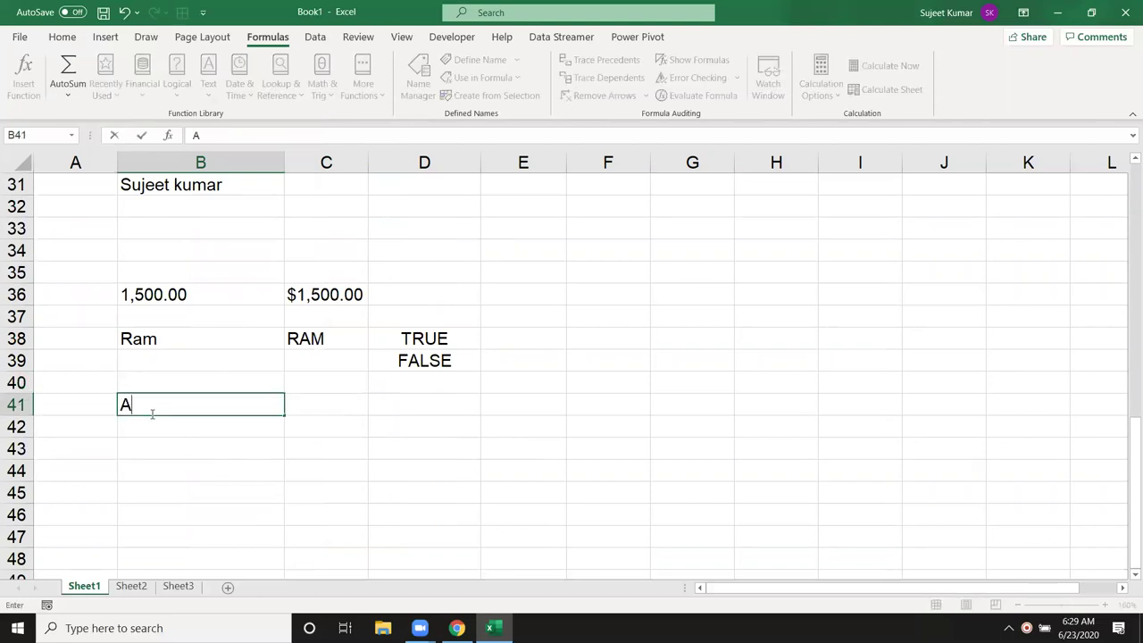
{"action": "key", "text": "Tab"}
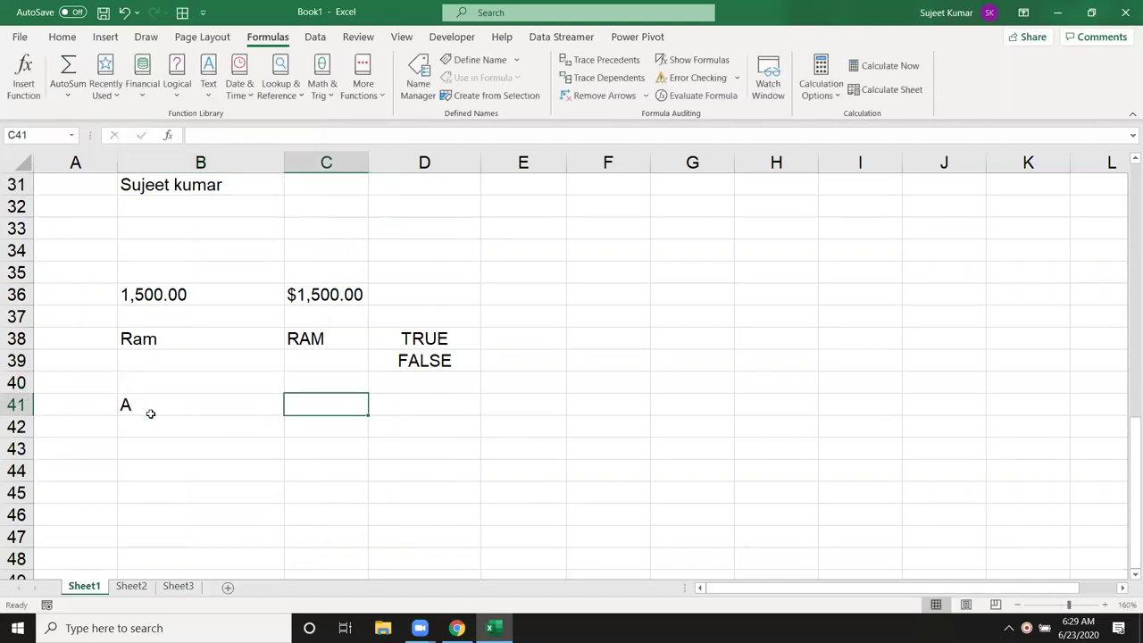
Enter =REPT(B41,5) in C41 to show AAAAA
{"action": "type", "text": "=re"}
{"action": "key", "text": "Down"}
{"action": "key", "text": "Down"}
{"action": "key", "text": "Tab"}
{"action": "left_click", "coordinate": [150, 413]}
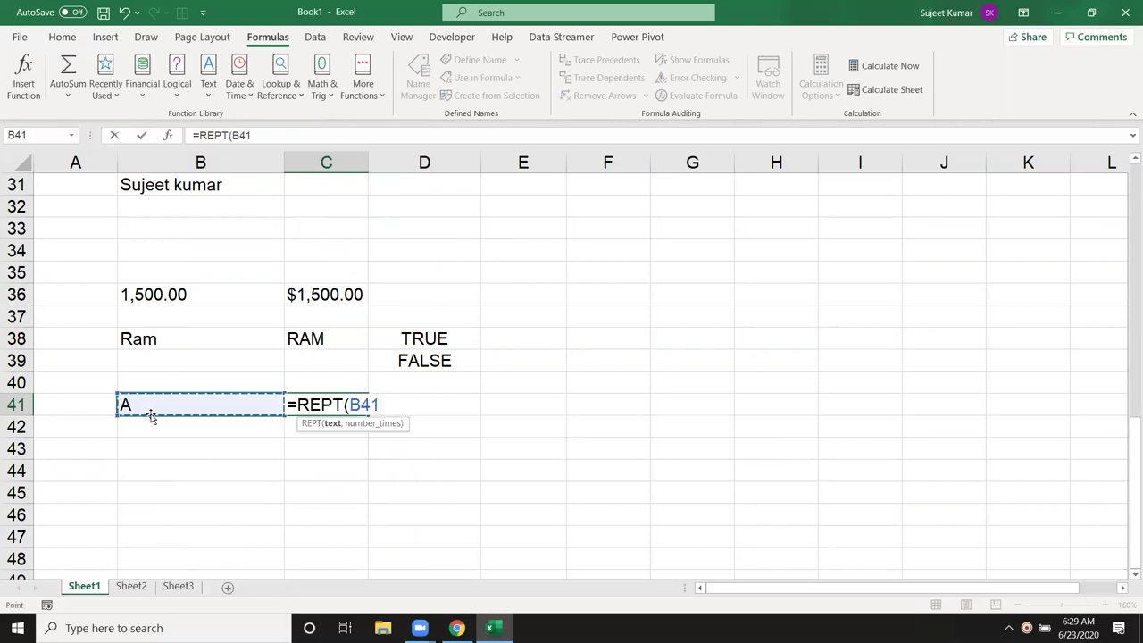
{"action": "type", "text": "15"}
{"action": "key", "text": "BackSpace"}
{"action": "key", "text": "BackSpace"}
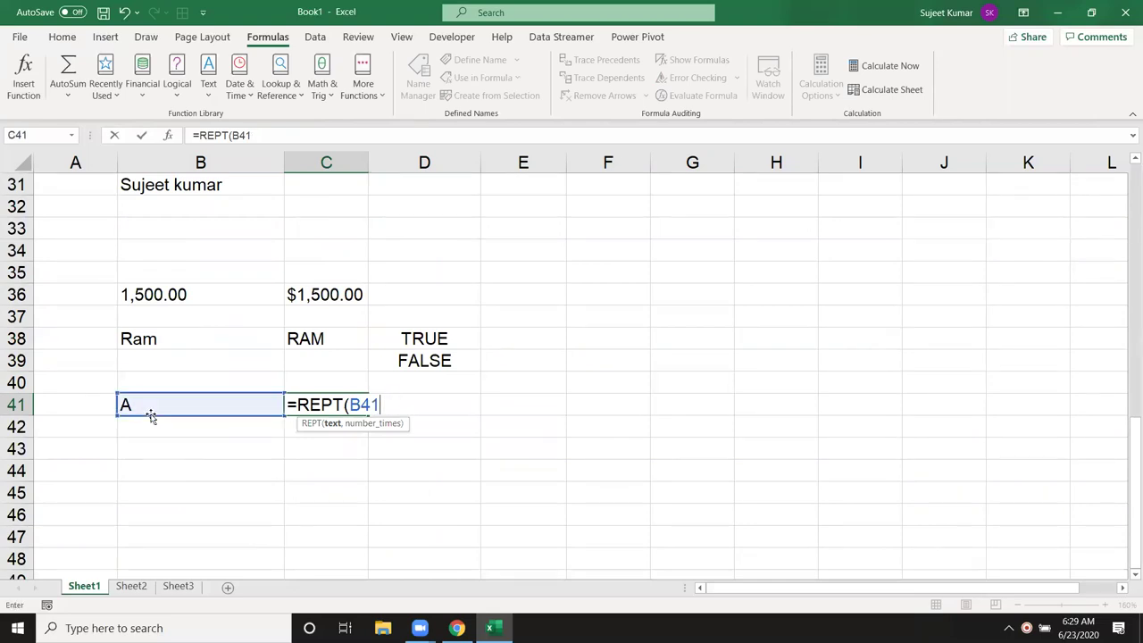
{"action": "type", "text": ",5"}
{"action": "left_click", "coordinate": [150, 417]}
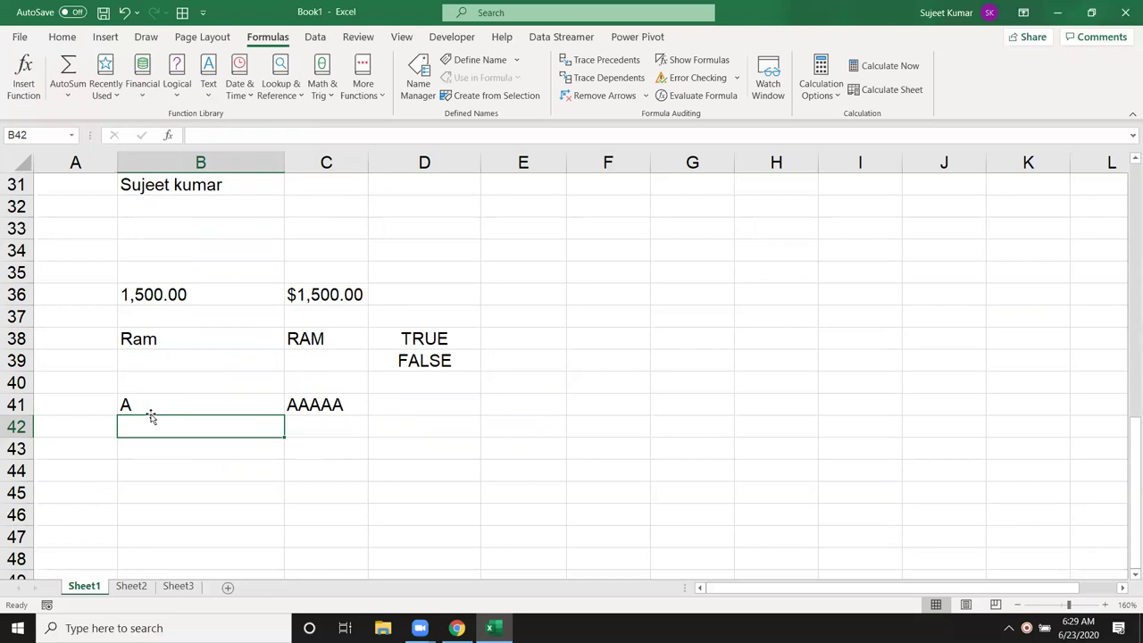
Enter the sample values 852, 25, ads6, sa and sad in B43:B47
{"action": "key", "text": "Down"}
{"action": "type", "text": "852"}
{"action": "key", "text": "Return"}
{"action": "type", "text": "25"}
{"action": "key", "text": "Return"}
{"action": "type", "text": "ads6"}
{"action": "key", "text": "Return"}
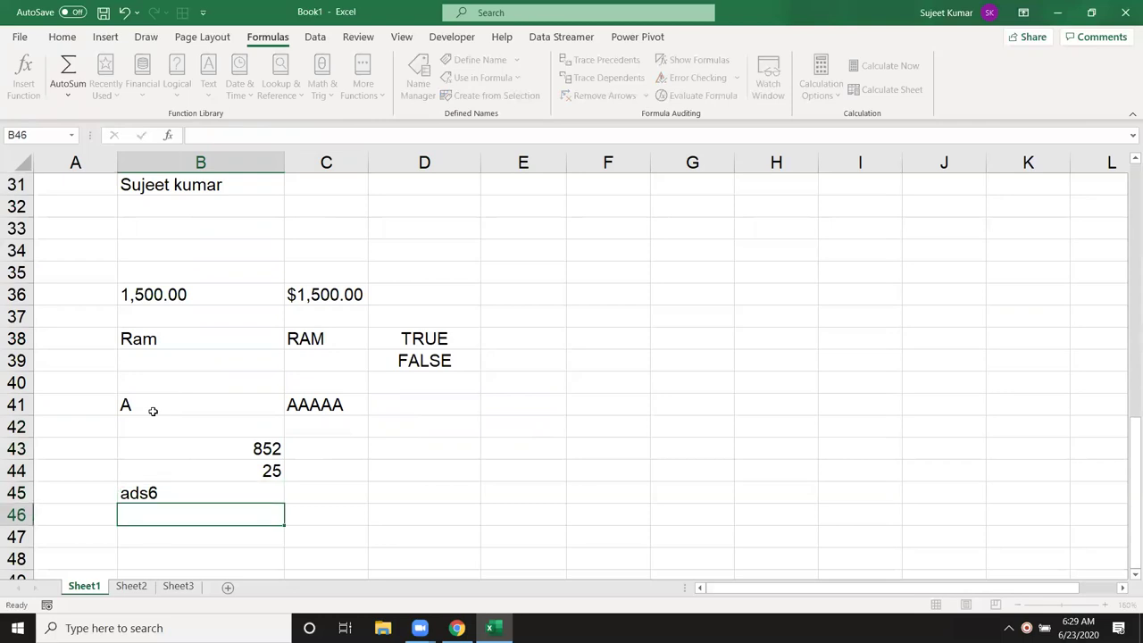
{"action": "type", "text": "sa"}
{"action": "key", "text": "Return"}
{"action": "type", "text": "sad"}
{"action": "key", "text": "Return"}
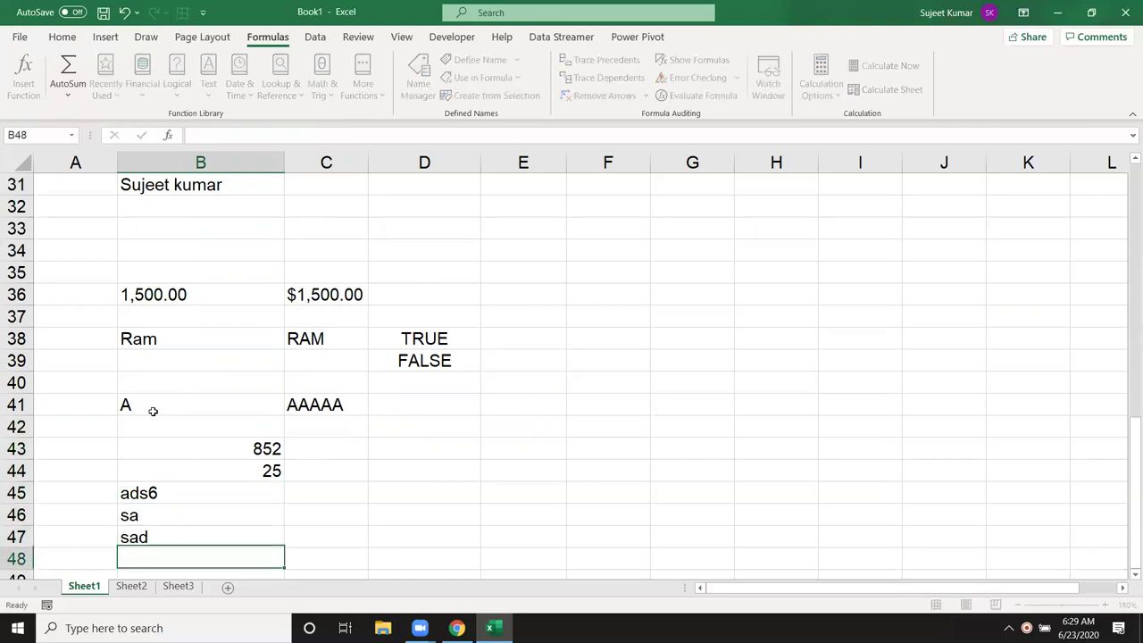
Put =T(B43) in C43 and fill it down to C47
{"action": "left_click", "coordinate": [342, 451]}
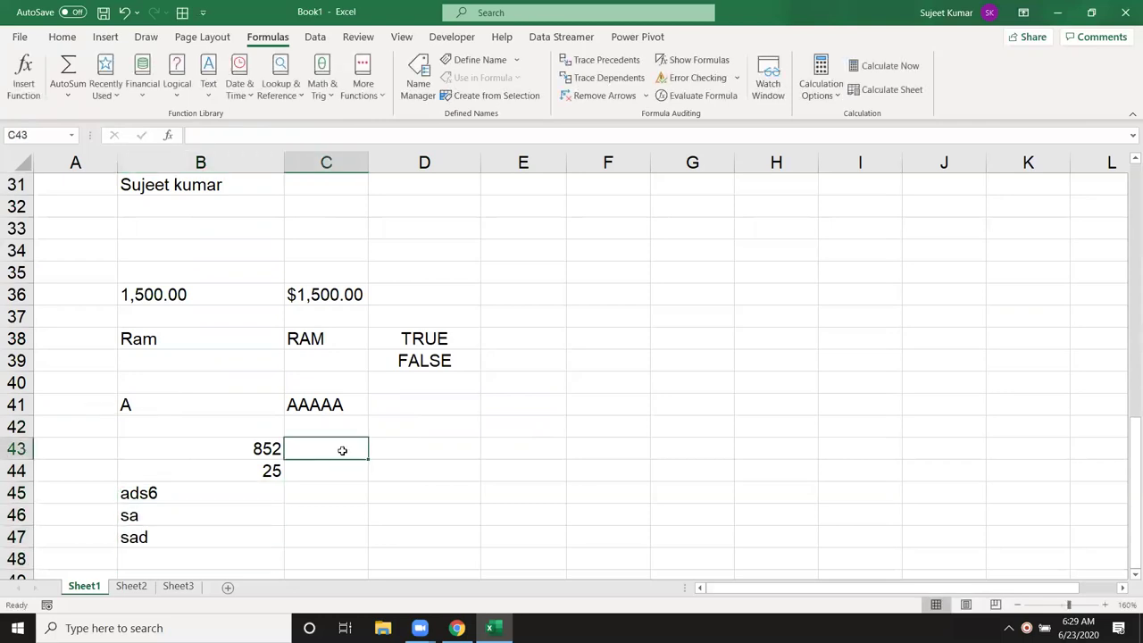
{"action": "type", "text": "=t'"}
{"action": "key", "text": "Return"}
{"action": "key", "text": "Escape"}
{"action": "key", "text": "Escape"}
{"action": "type", "text": "=t"}
{"action": "key", "text": "Tab"}
{"action": "key", "text": "Left"}
{"action": "key", "text": "Return"}
{"action": "left_click_drag", "start_coordinate": [342, 451], "coordinate": [336, 540]}
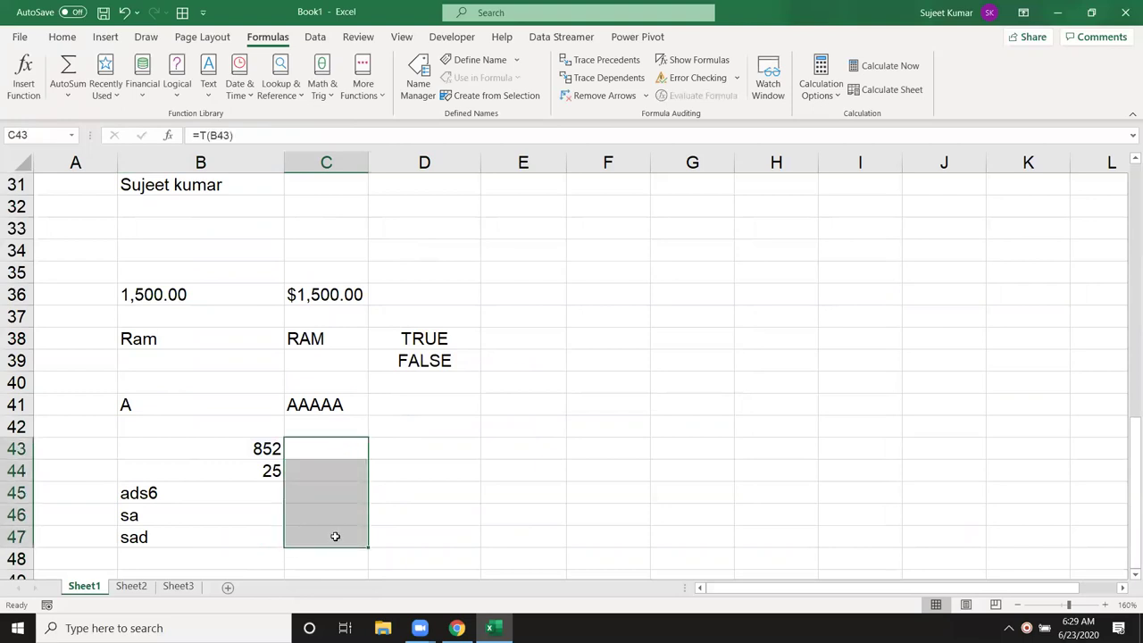
{"action": "key", "text": "ctrl+d"}
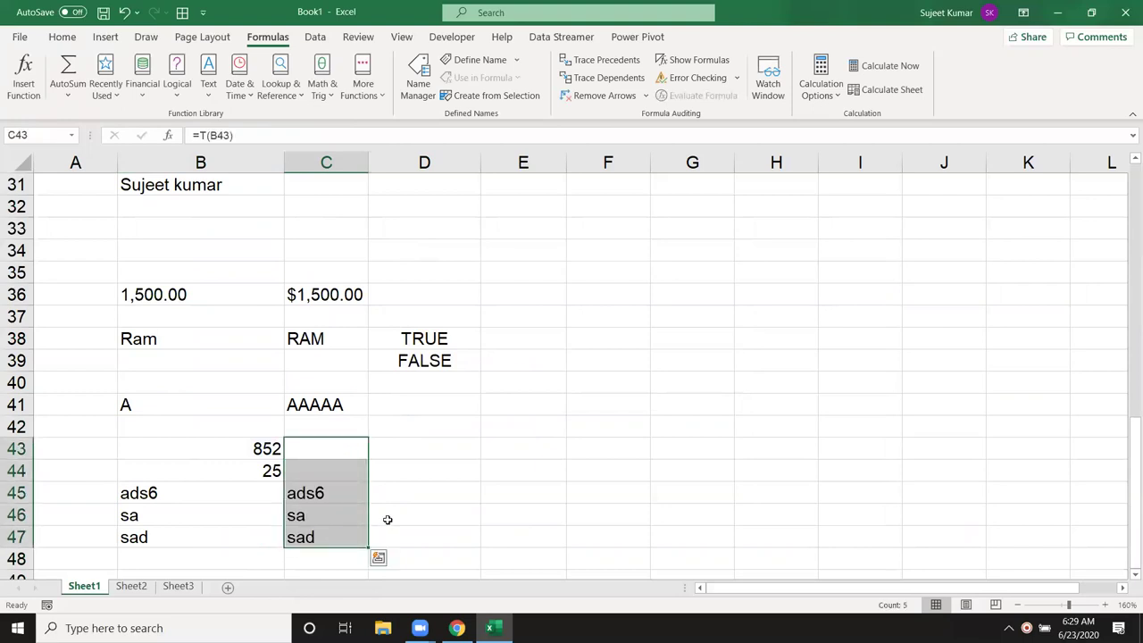
Put =N(B43) in D43 and fill it down to D47
{"action": "left_click", "coordinate": [397, 453]}
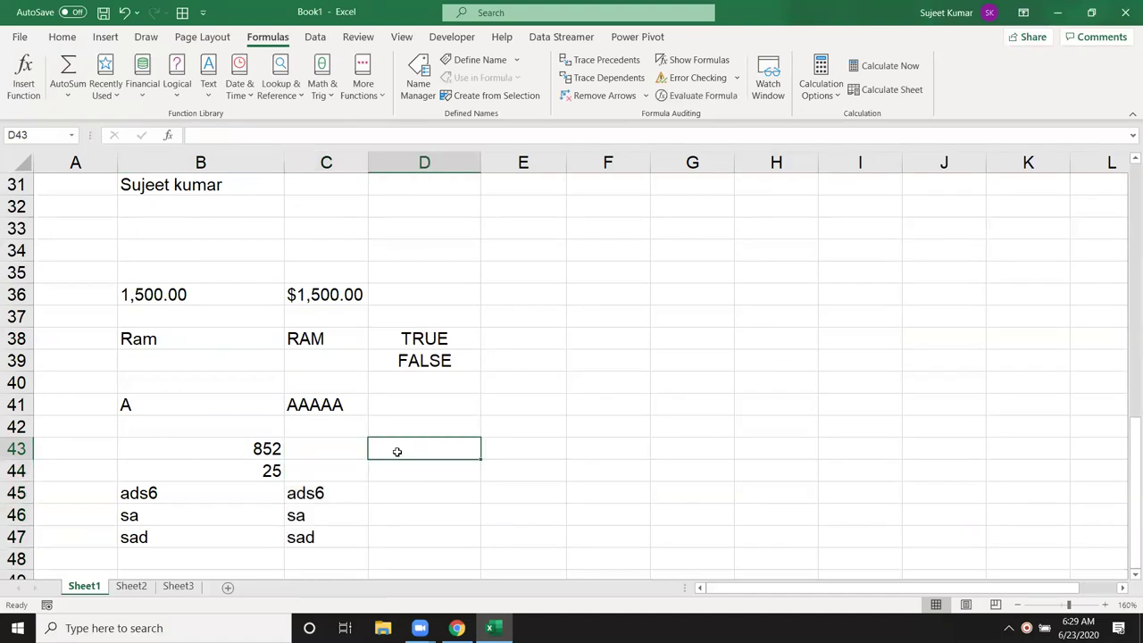
{"action": "type", "text": "=n"}
{"action": "key", "text": "Tab"}
{"action": "key", "text": "Left"}
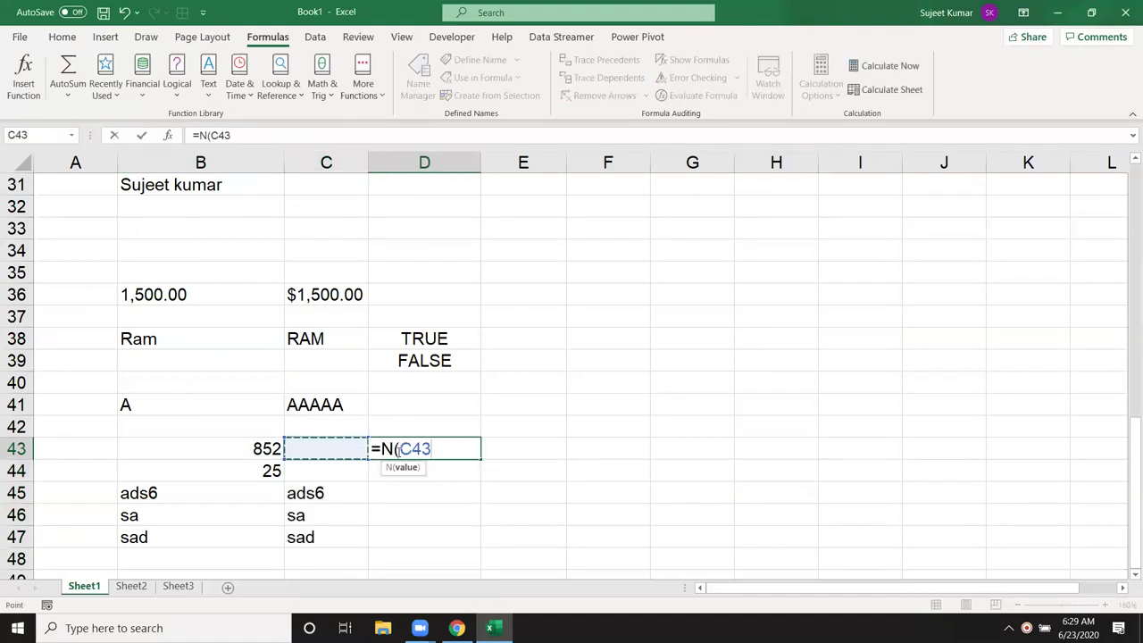
{"action": "key", "text": "Left"}
{"action": "key", "text": "Return"}
{"action": "key", "text": "Up"}
{"action": "key", "text": "shift+Down"}
{"action": "key", "text": "shift+Down"}
{"action": "key", "text": "shift+Down"}
{"action": "key", "text": "shift+Down"}
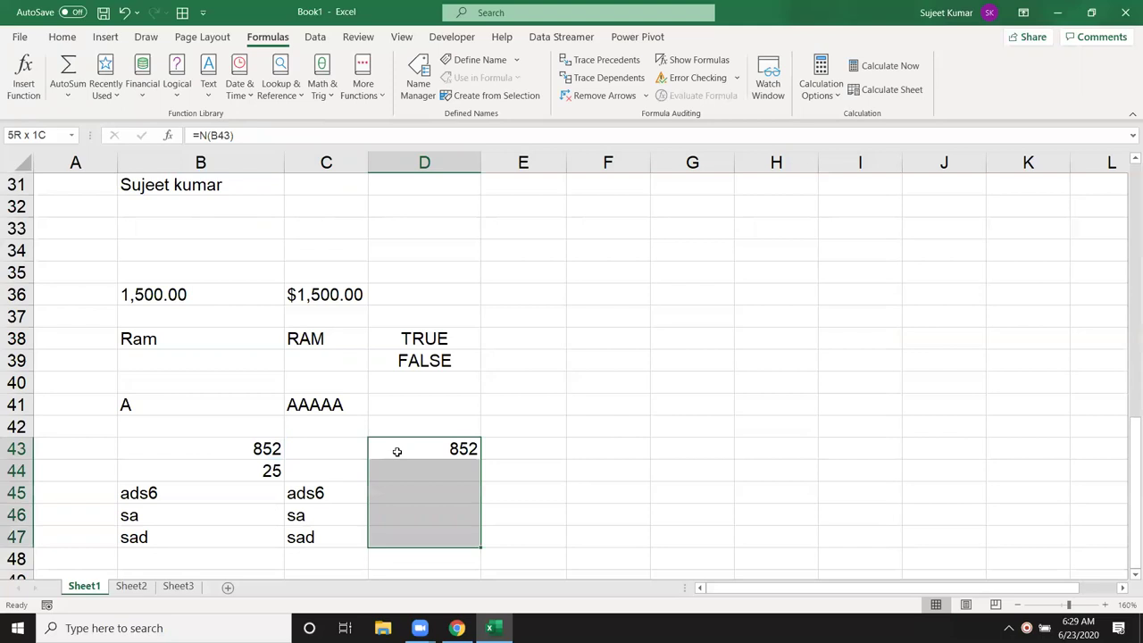
{"action": "key", "text": "ctrl+d"}
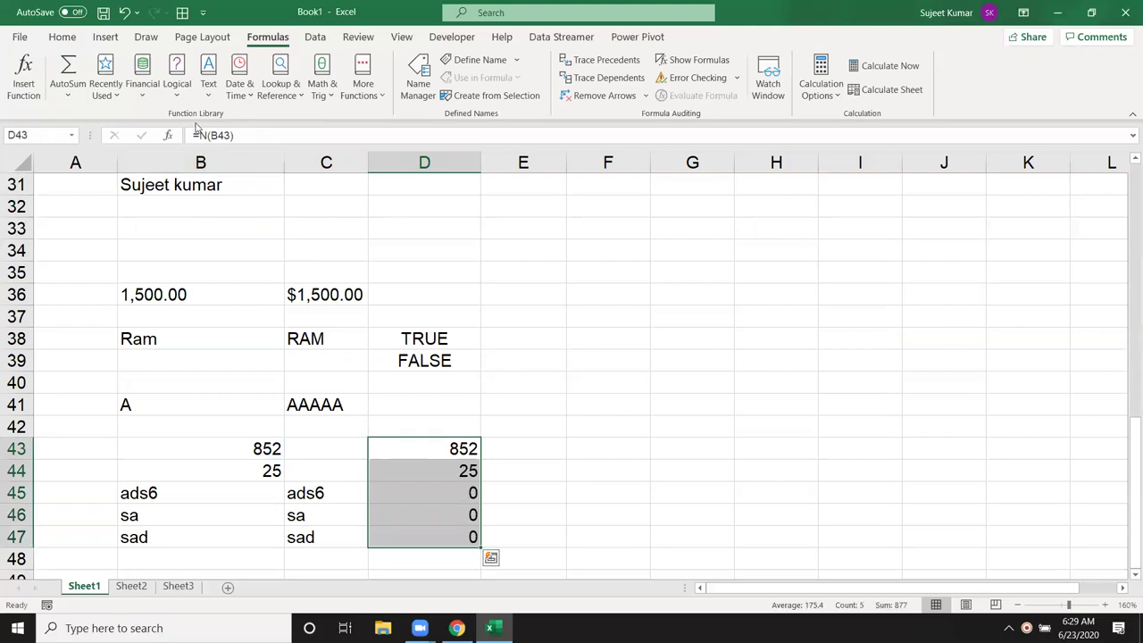
{"action": "left_click", "coordinate": [208, 76]}
{"action": "left_click_drag", "start_coordinate": [311, 204], "coordinate": [297, 194]}
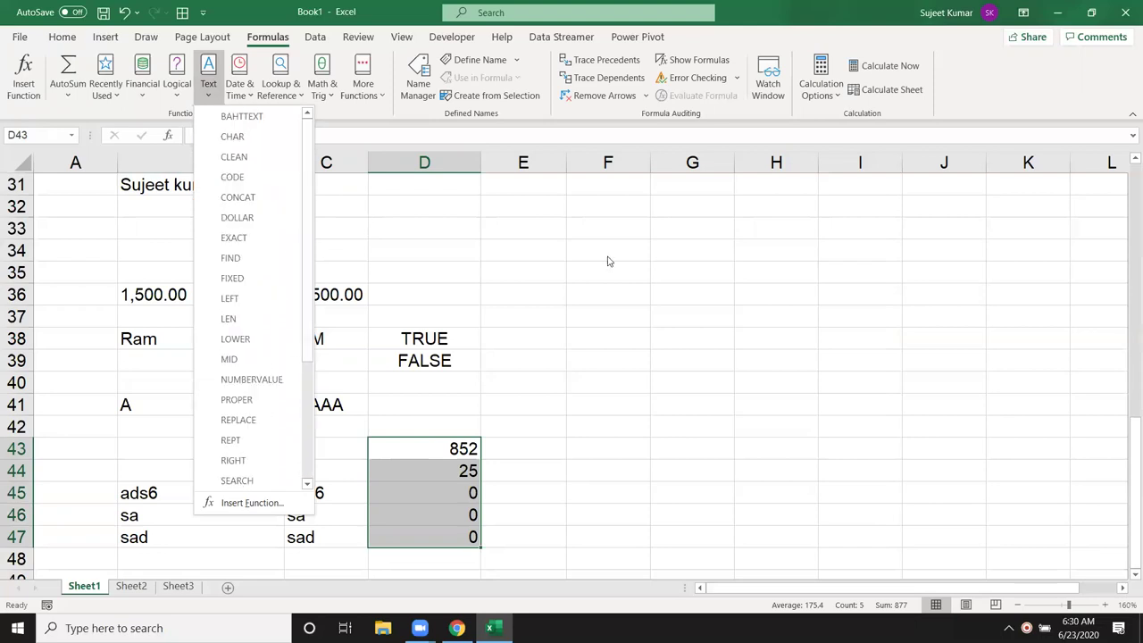
{"action": "left_click", "coordinate": [752, 375]}
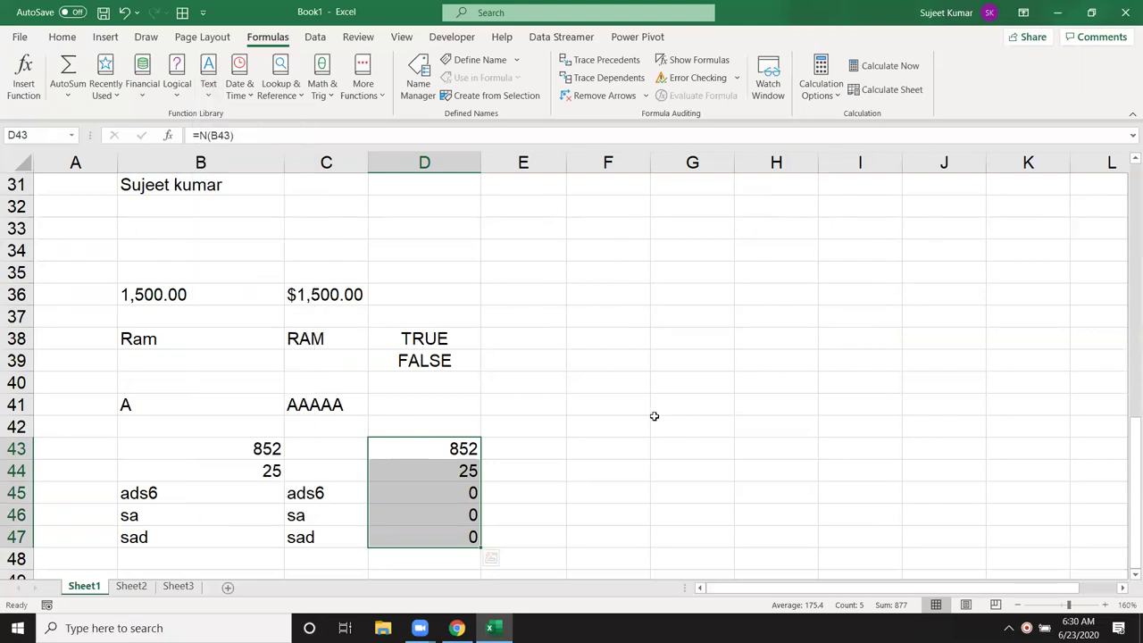
{"action": "scroll", "coordinate": [654, 415], "scroll_direction": "up", "scroll_amount": 1}
{"action": "scroll", "coordinate": [653, 415], "scroll_direction": "up", "scroll_amount": 2}
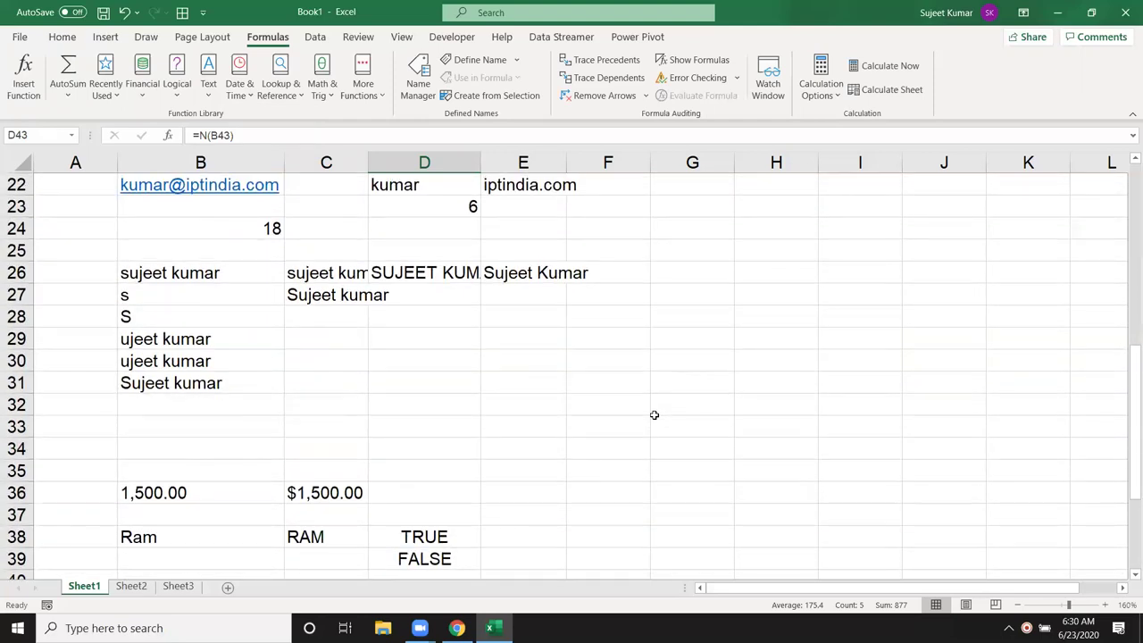
{"action": "scroll", "coordinate": [654, 415], "scroll_direction": "up", "scroll_amount": 1}
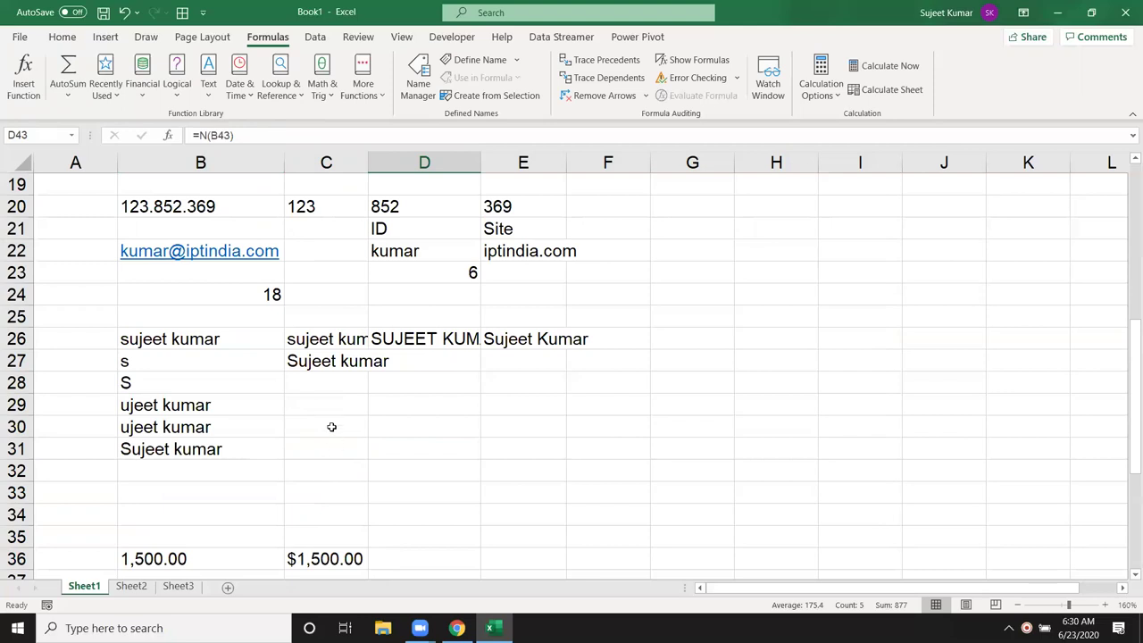
{"action": "left_click_drag", "start_coordinate": [182, 326], "coordinate": [620, 452]}
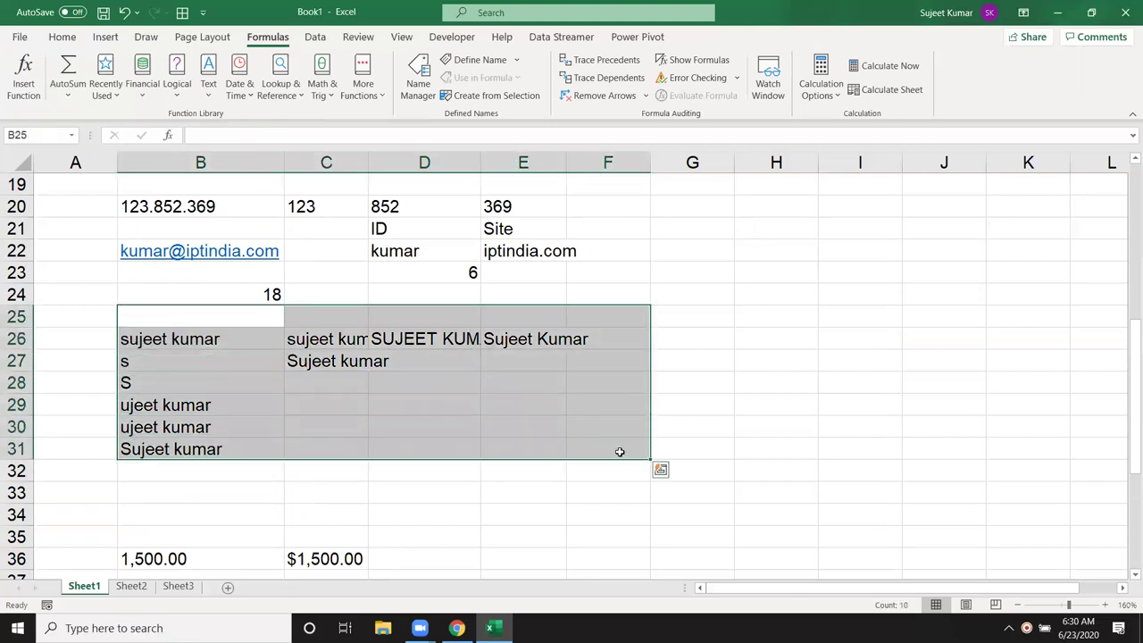
{"action": "scroll", "coordinate": [608, 452], "scroll_direction": "up", "scroll_amount": 2}
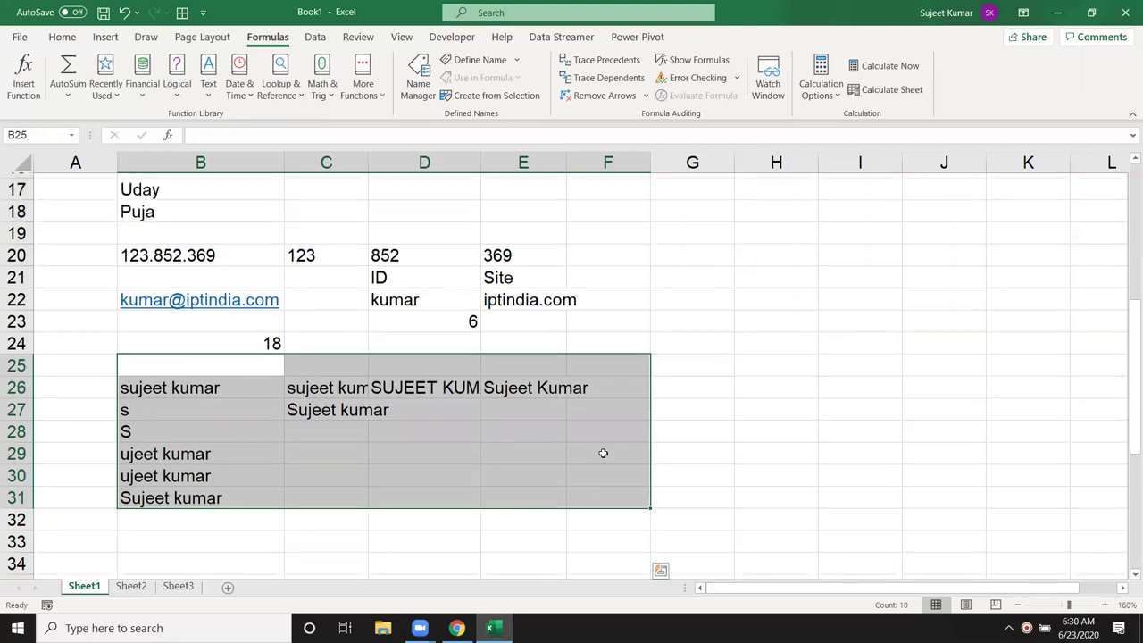
{"action": "scroll", "coordinate": [603, 453], "scroll_direction": "up", "scroll_amount": 3}
{"action": "scroll", "coordinate": [603, 453], "scroll_direction": "up", "scroll_amount": 1}
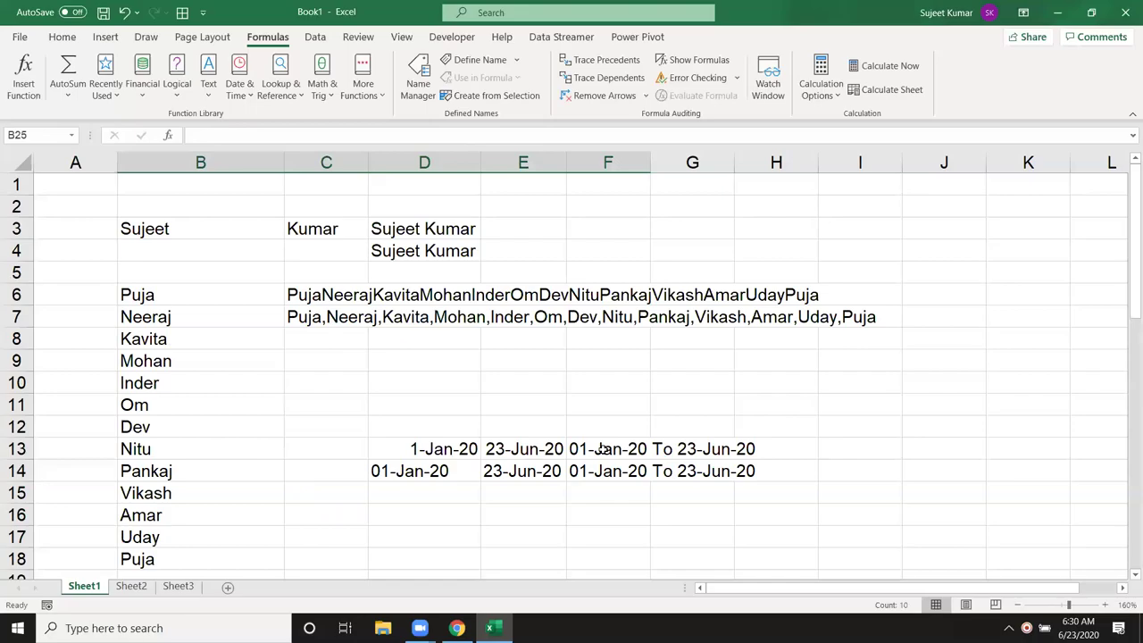
Hide Excel with Win+D and refresh the desktop from its right-click menu
{"action": "key", "text": "super+d"}
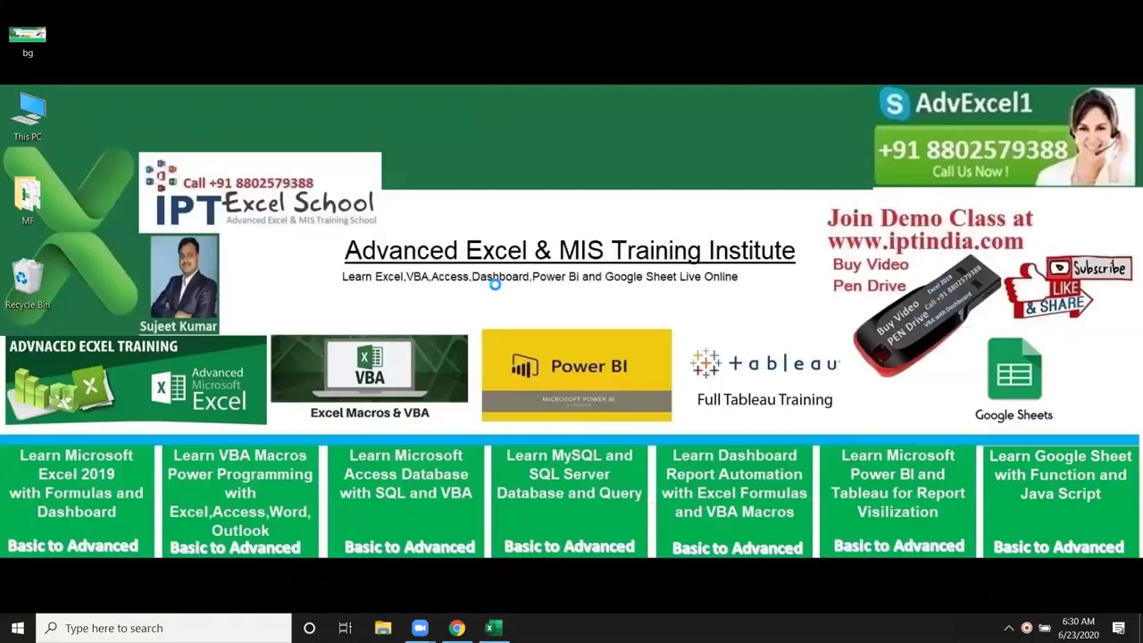
{"action": "right_click", "coordinate": [465, 246]}
{"action": "left_click", "coordinate": [503, 291]}
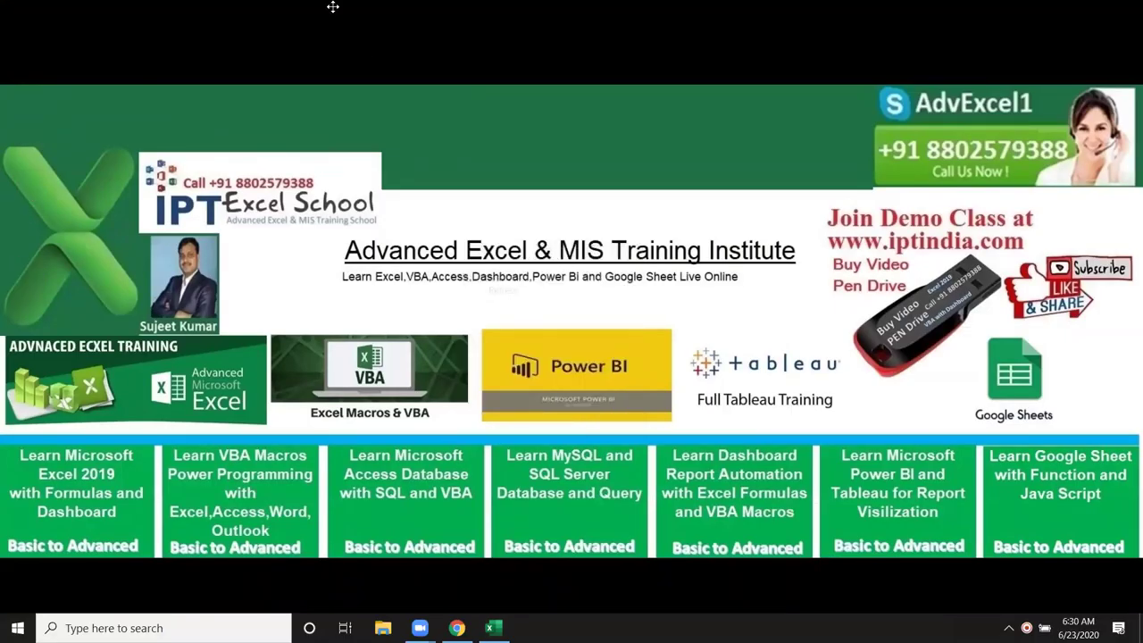